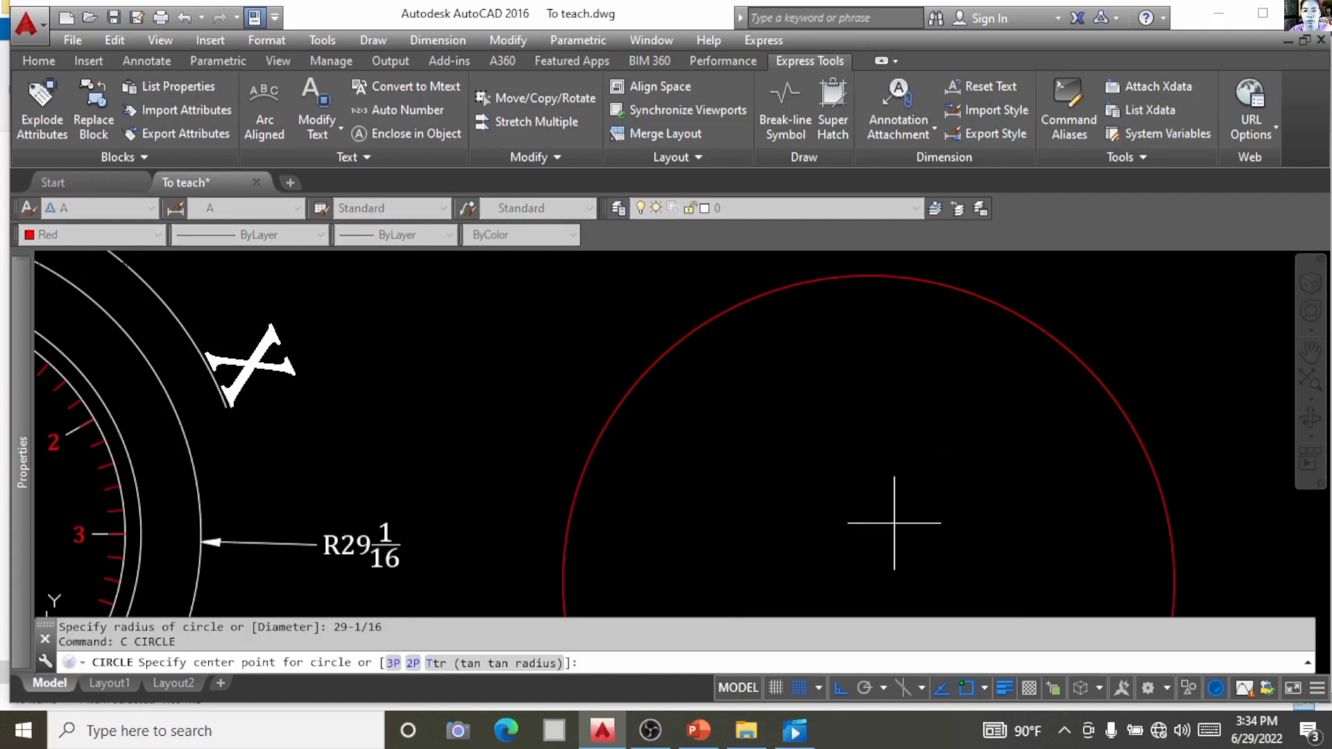
Draw a circle of radius 23-3/8 concentric with the red circle beside the reference clock.
{"action": "scroll", "coordinate": [892, 426], "scroll_direction": "down", "scroll_amount": 3}
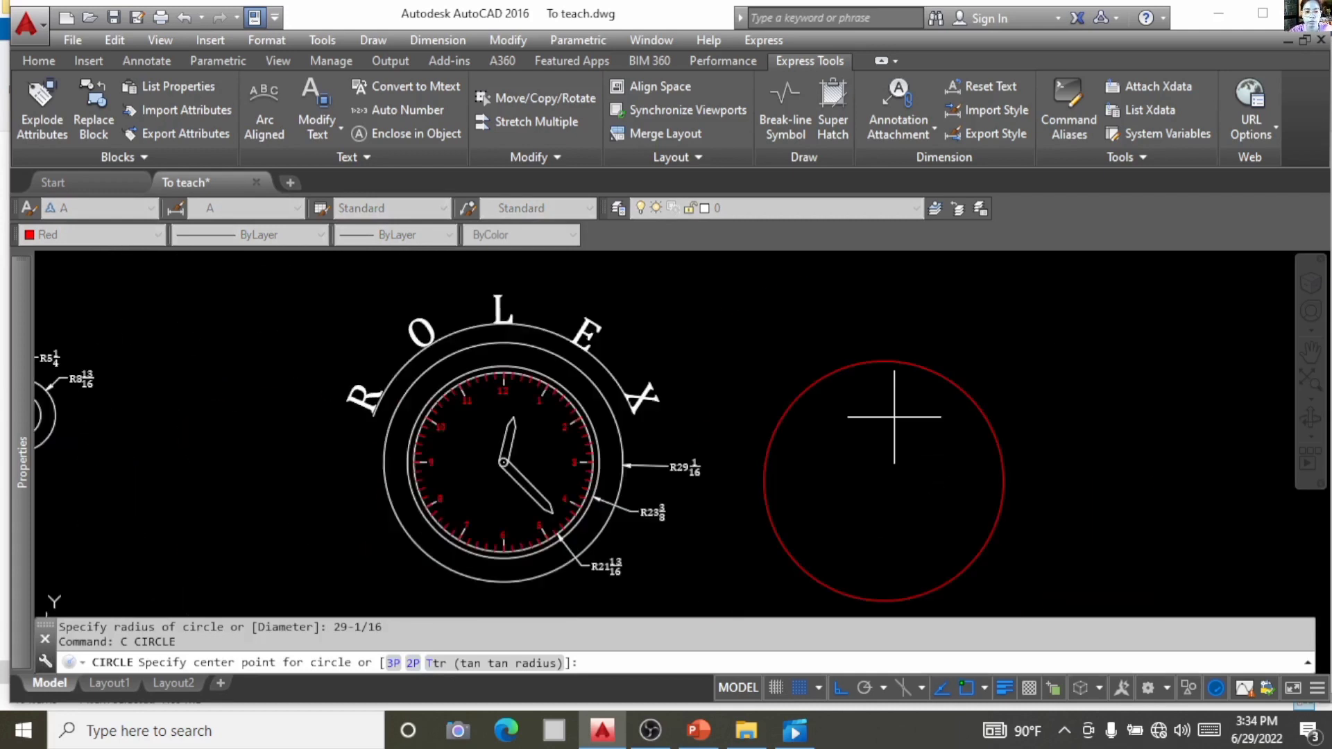
{"action": "left_click", "coordinate": [883, 480]}
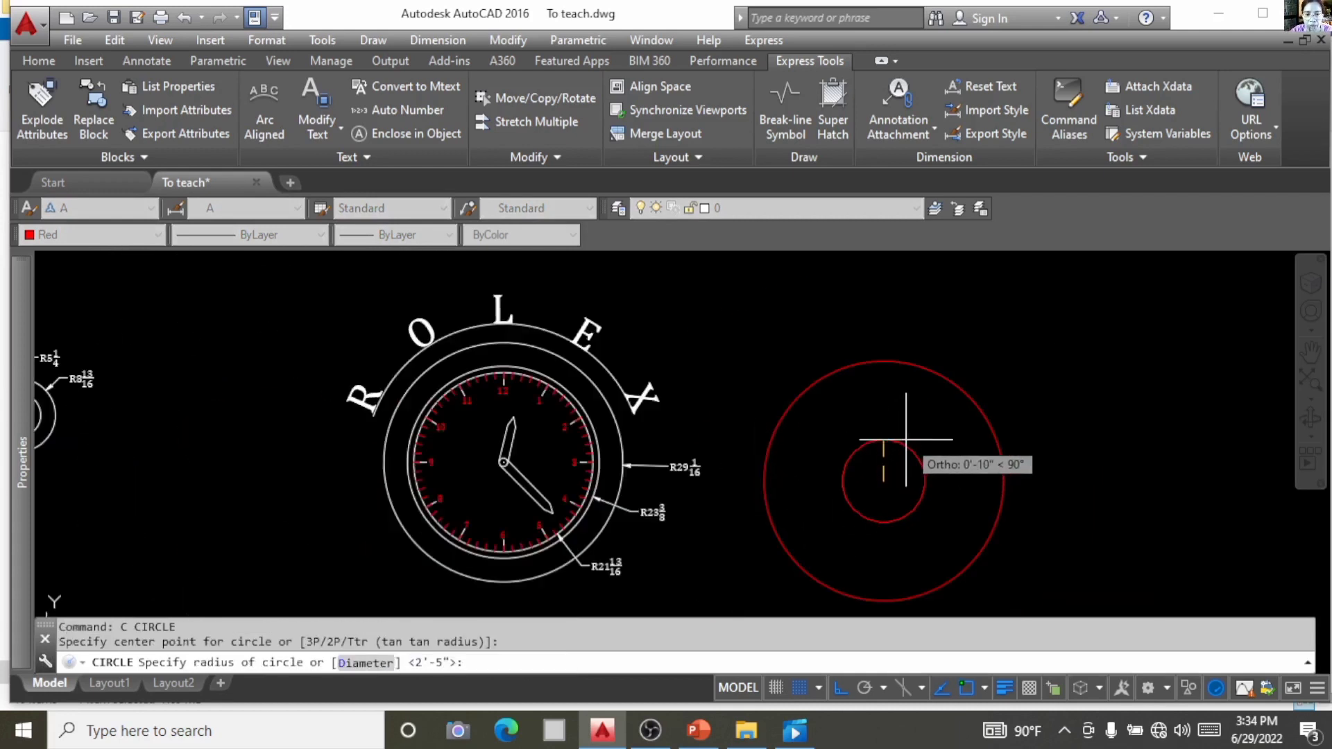
{"action": "type", "text": "23-3/8"}
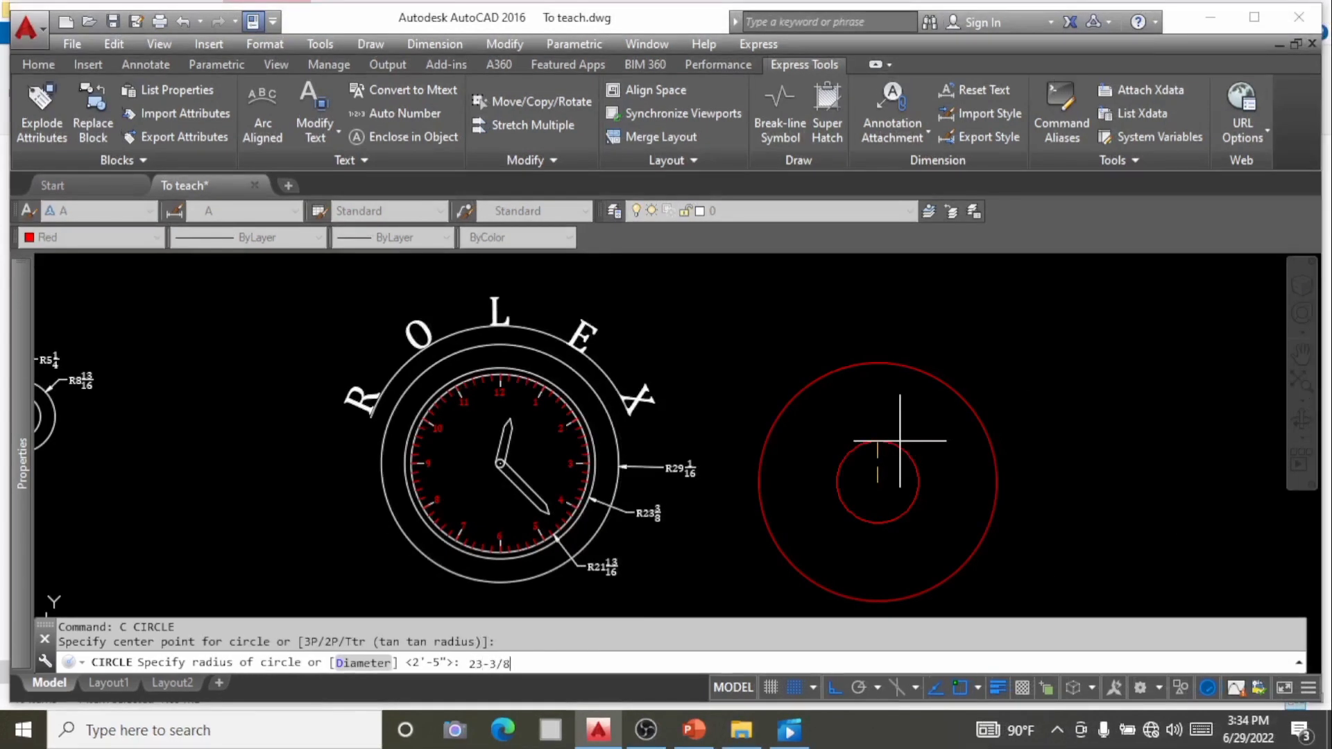
{"action": "key", "text": "Return"}
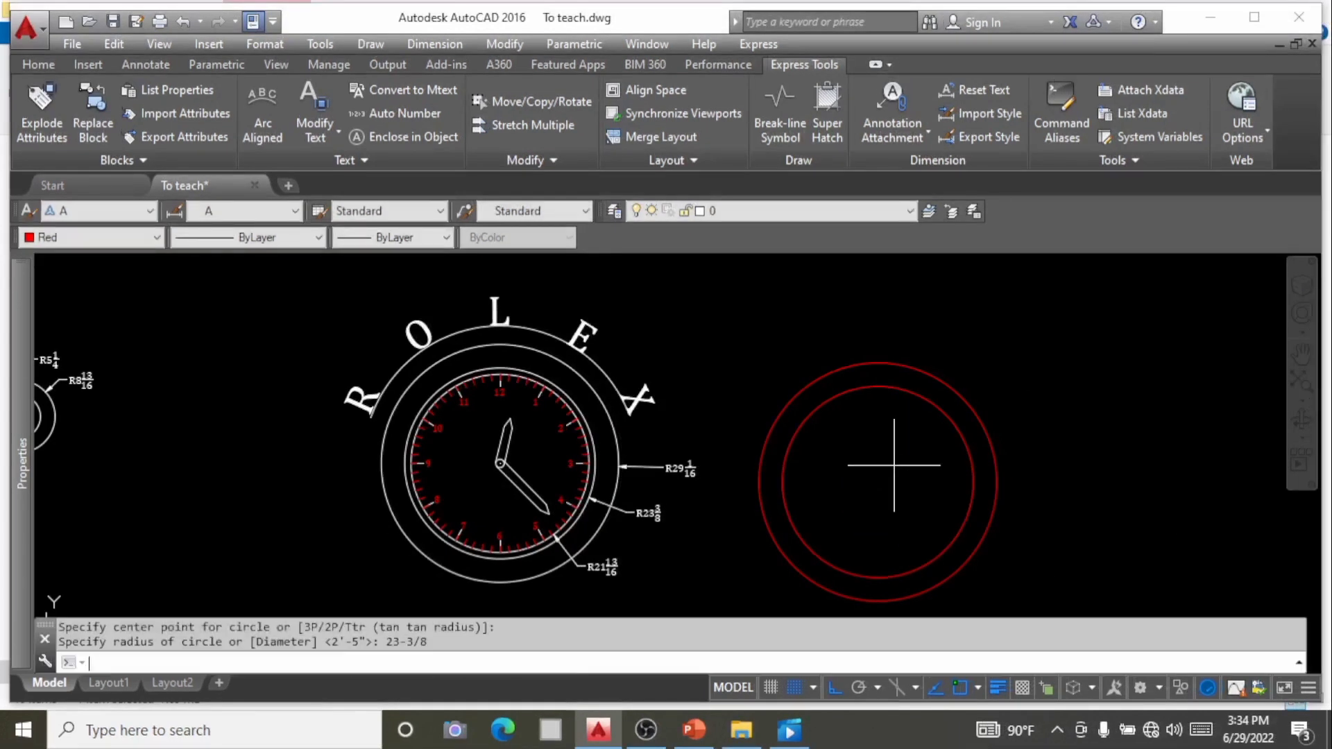
Draw a third concentric circle of radius 21-13/16 at the same center, and end the Circle command.
{"action": "key", "text": "Return"}
{"action": "left_click", "coordinate": [877, 482]}
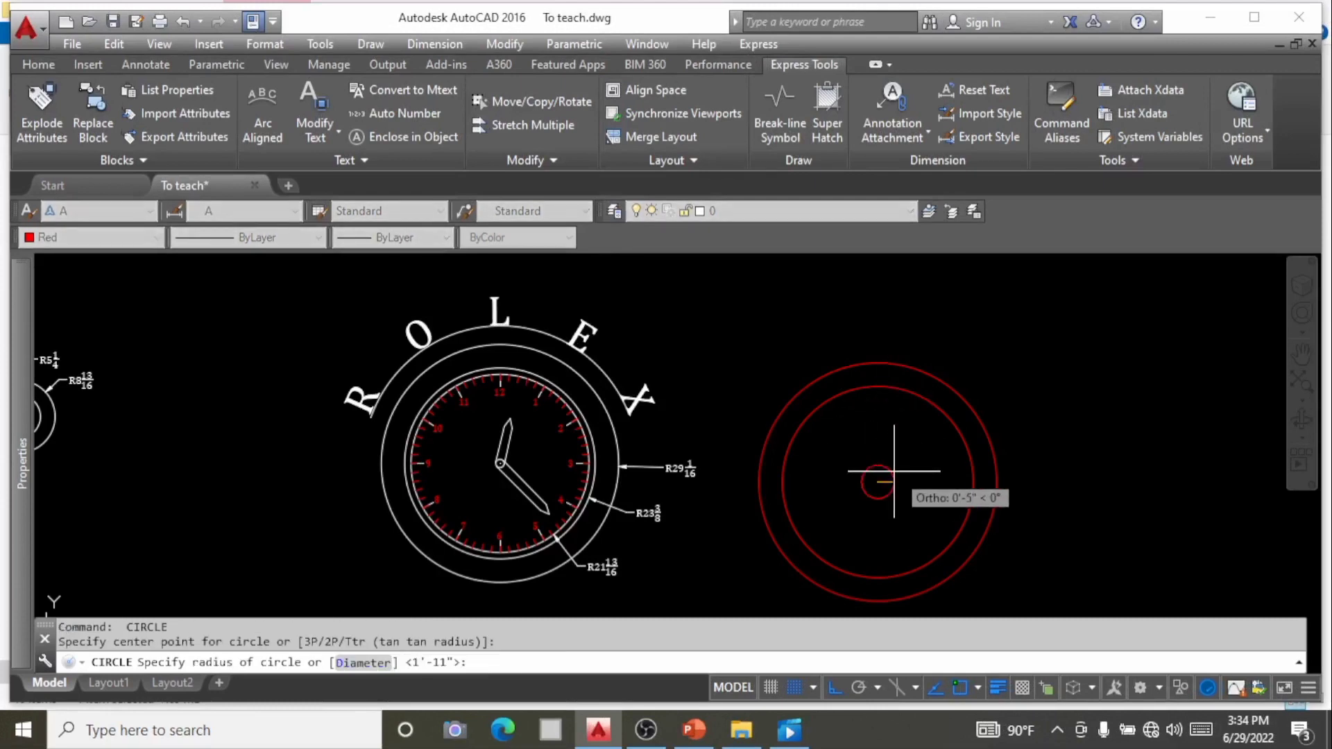
{"action": "scroll", "coordinate": [888, 472], "scroll_direction": "up", "scroll_amount": 4}
{"action": "scroll", "coordinate": [891, 470], "scroll_direction": "down", "scroll_amount": 2}
{"action": "scroll", "coordinate": [891, 470], "scroll_direction": "down", "scroll_amount": 4}
{"action": "scroll", "coordinate": [867, 476], "scroll_direction": "up", "scroll_amount": 2}
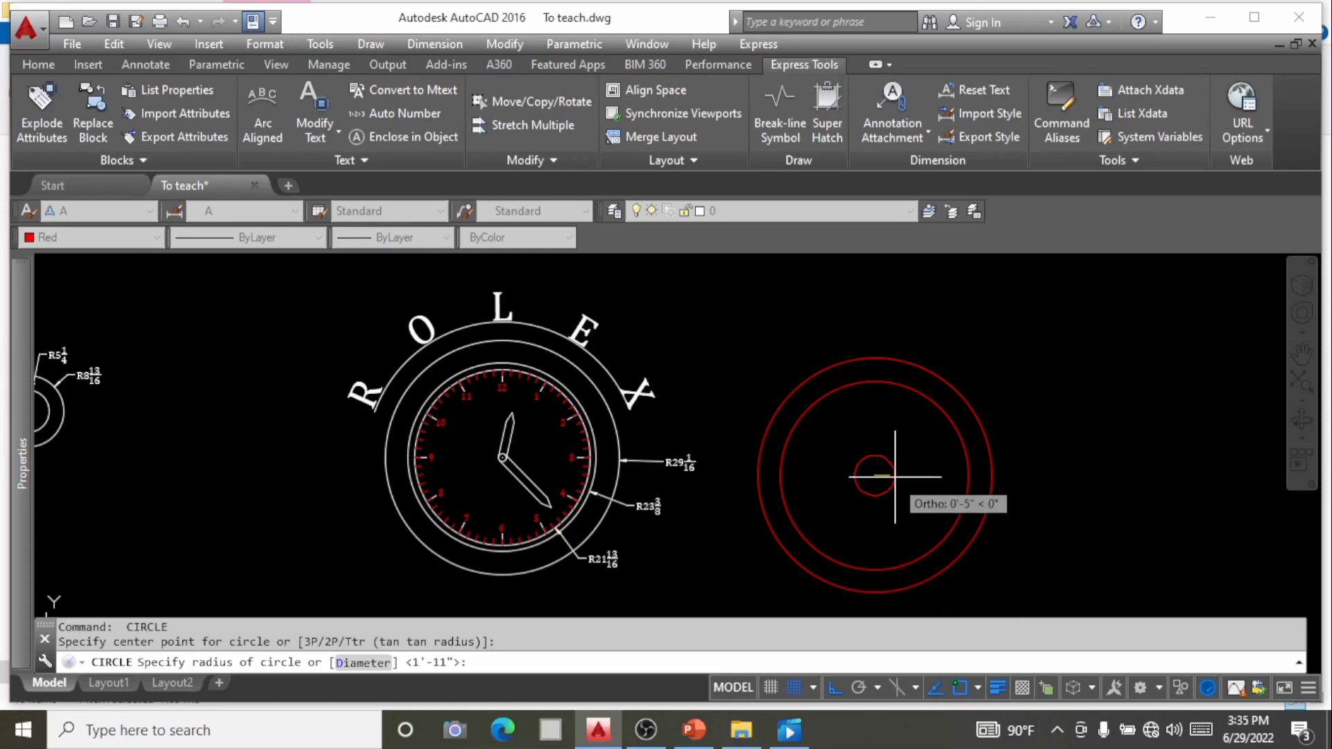
{"action": "type", "text": "21"}
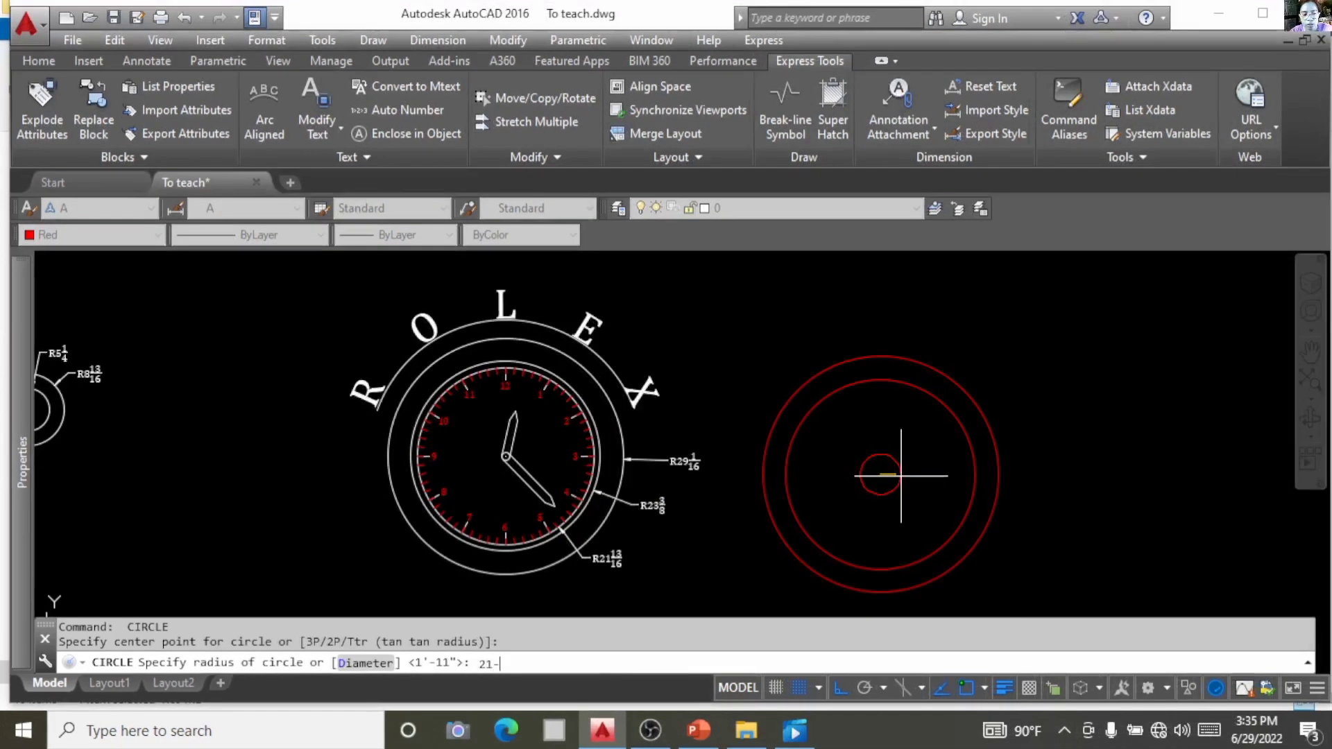
{"action": "type", "text": "-13/1"}
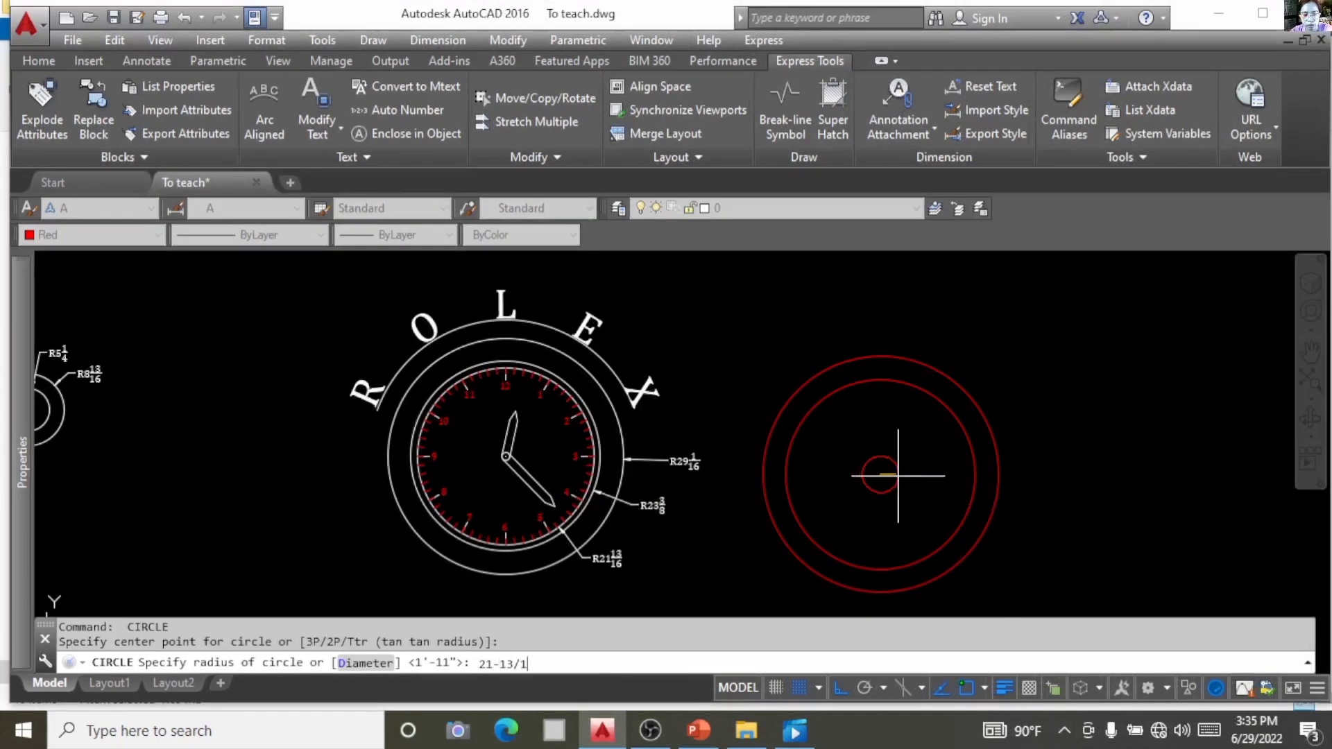
{"action": "key", "text": "Return"}
{"action": "key", "text": "Return"}
{"action": "scroll", "coordinate": [880, 388], "scroll_direction": "up", "scroll_amount": 3}
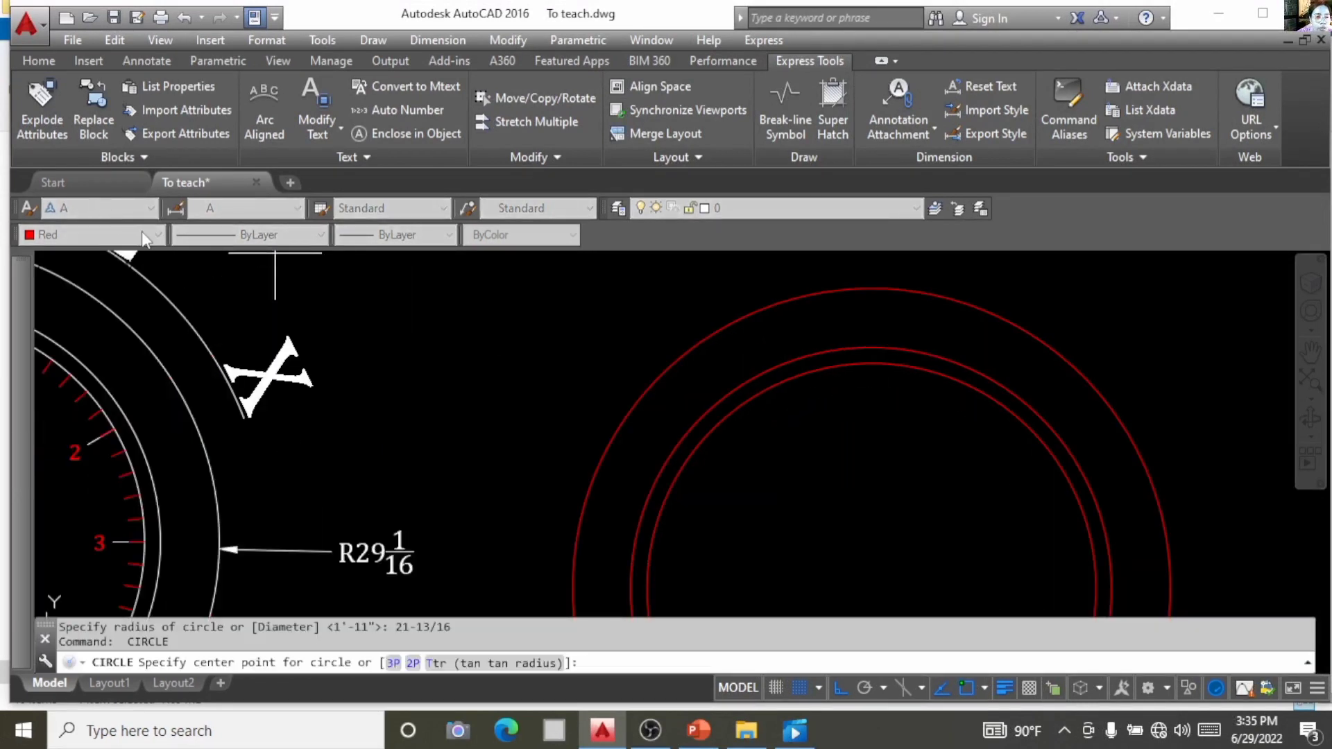
{"action": "key", "text": "Escape"}
{"action": "key", "text": "Escape"}
{"action": "key", "text": "Escape"}
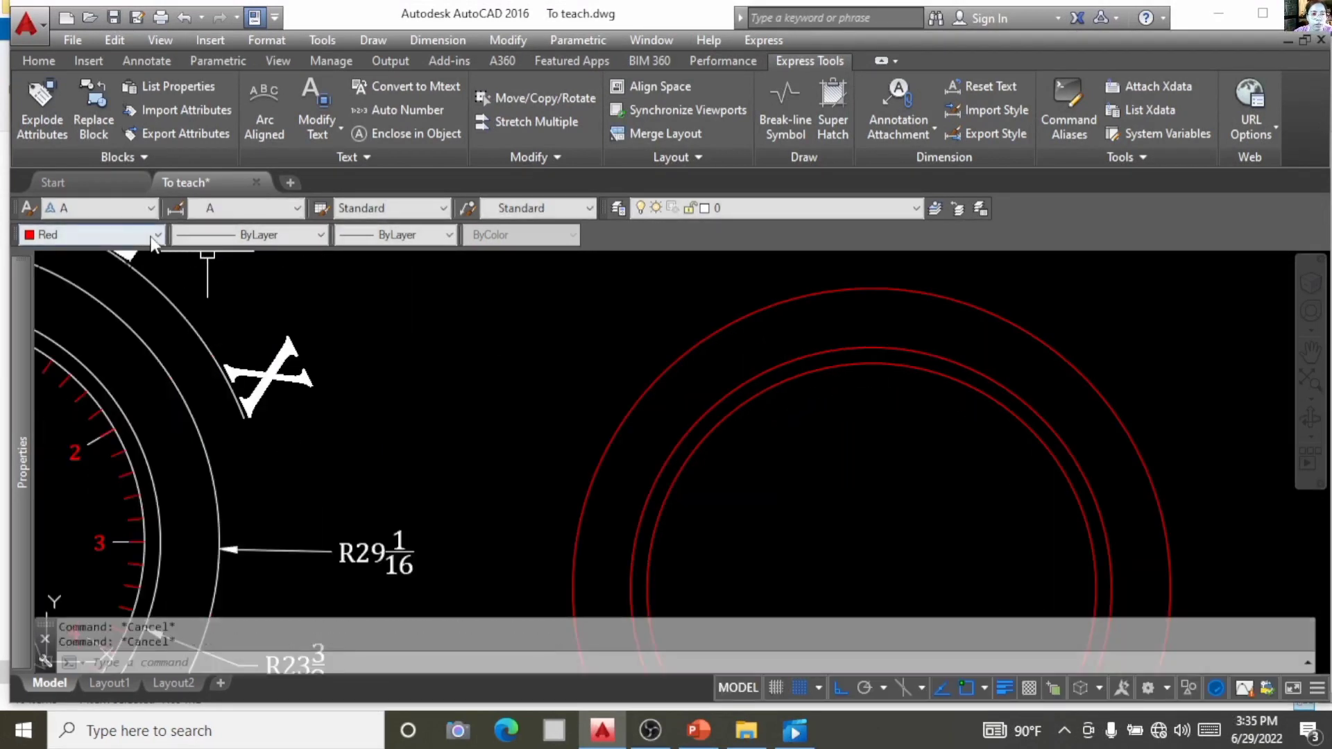
Set the current color to ByLayer and draw a 4-inch line straight down from the innermost circle's top quadrant.
{"action": "left_click", "coordinate": [154, 236]}
{"action": "left_click", "coordinate": [104, 261]}
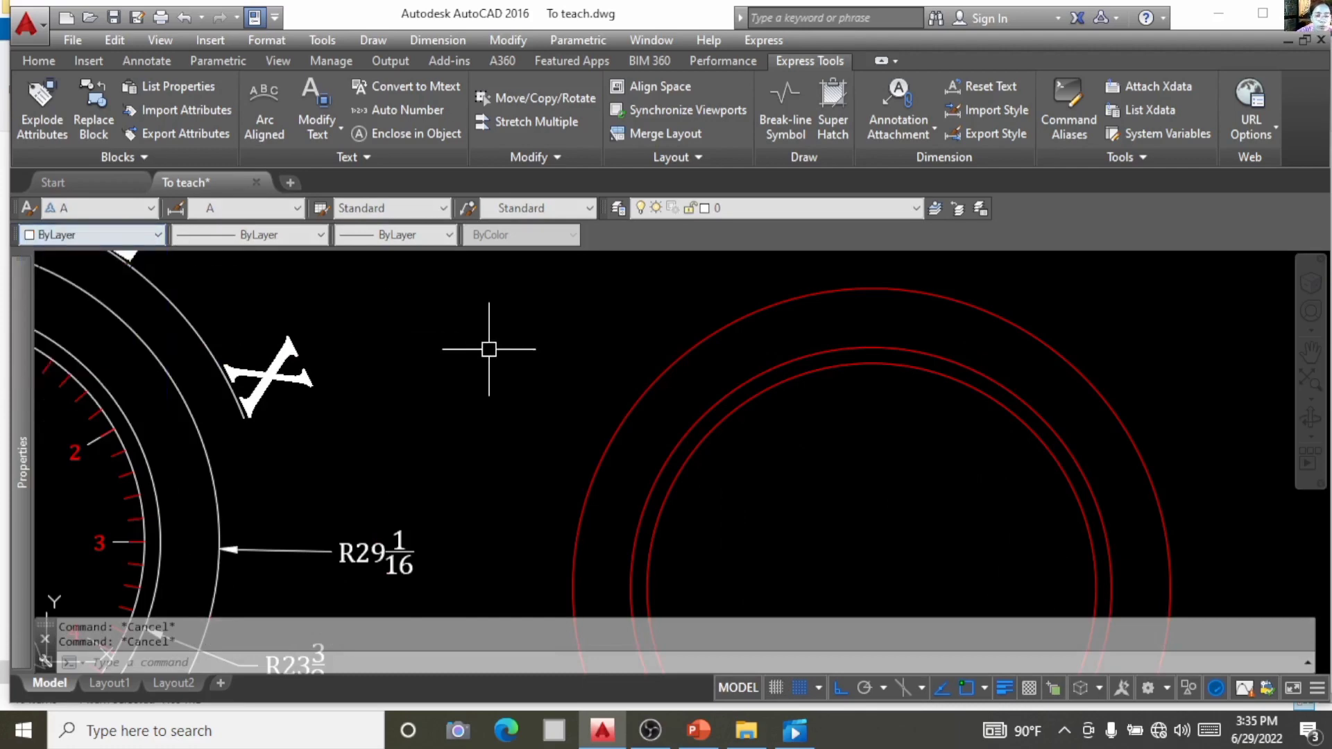
{"action": "scroll", "coordinate": [489, 348], "scroll_direction": "down", "scroll_amount": 5}
{"action": "scroll", "coordinate": [264, 374], "scroll_direction": "up", "scroll_amount": 3}
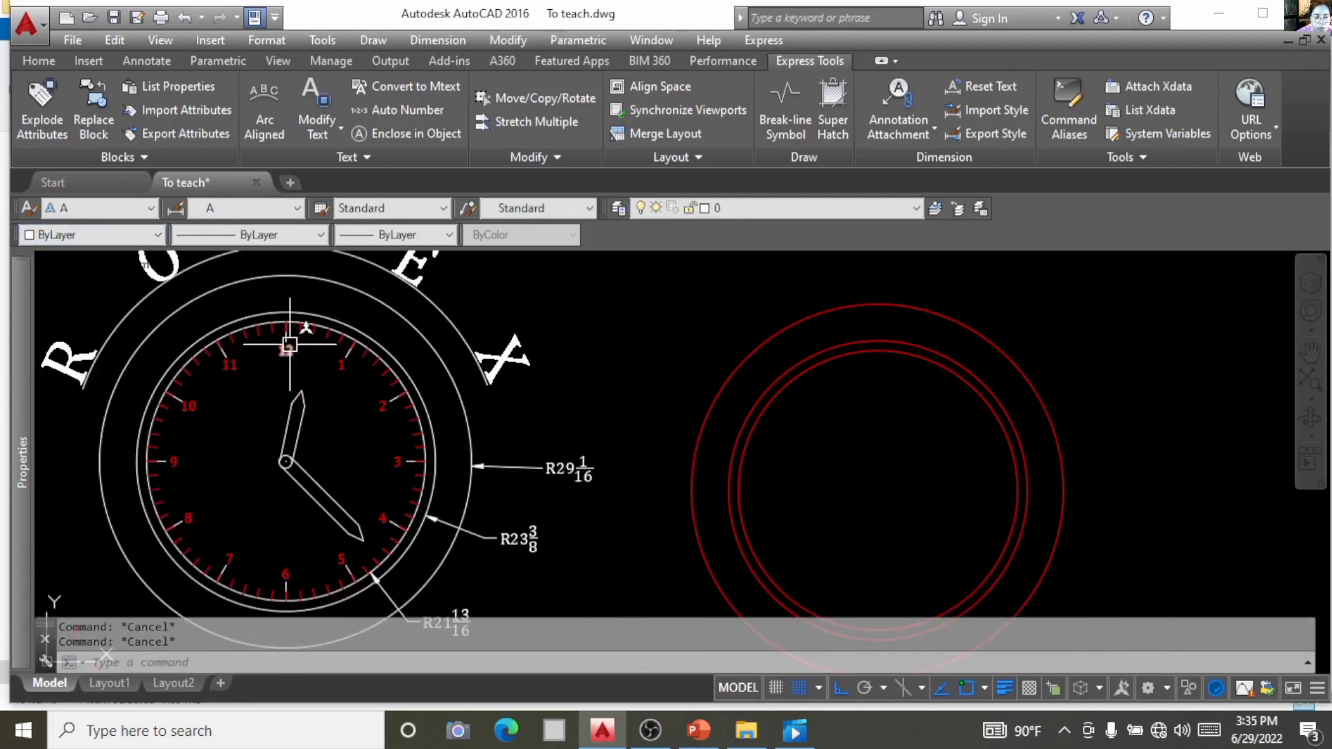
{"action": "scroll", "coordinate": [289, 344], "scroll_direction": "up", "scroll_amount": 2}
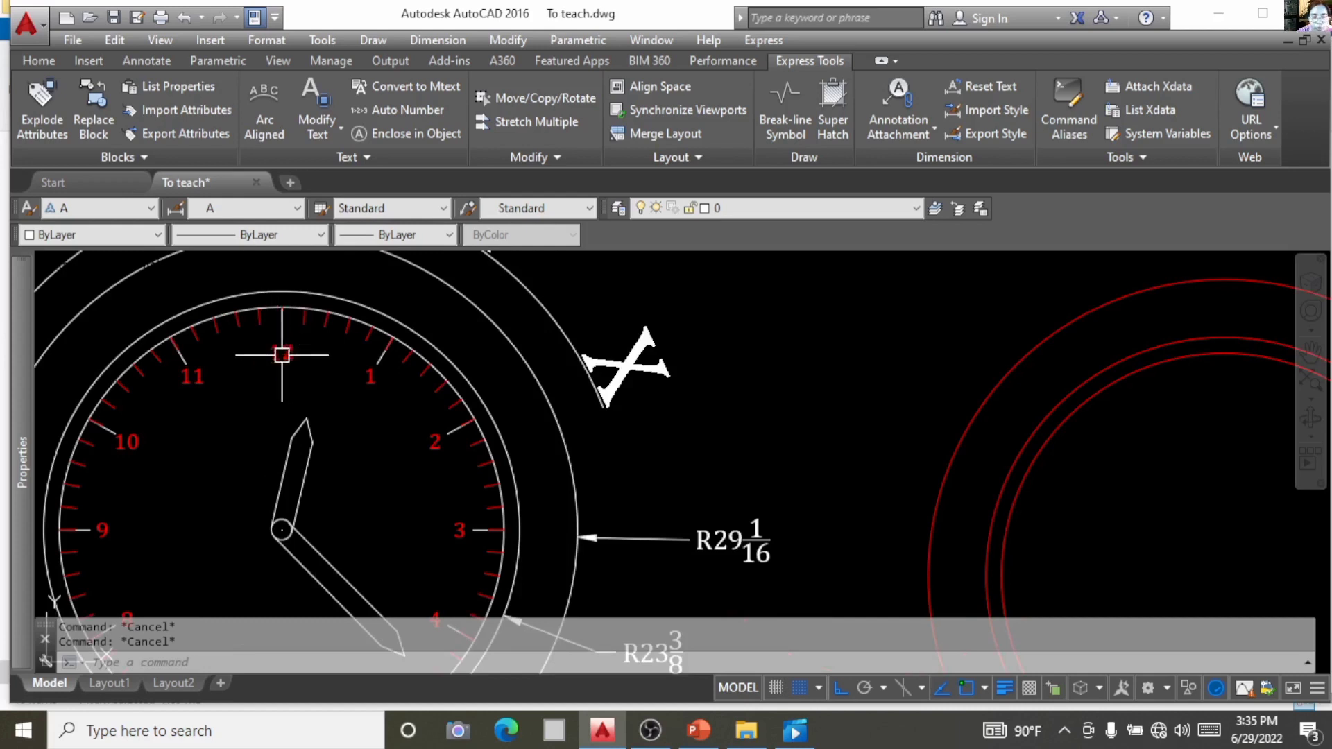
{"action": "scroll", "coordinate": [282, 354], "scroll_direction": "down", "scroll_amount": 2}
{"action": "type", "text": "l"}
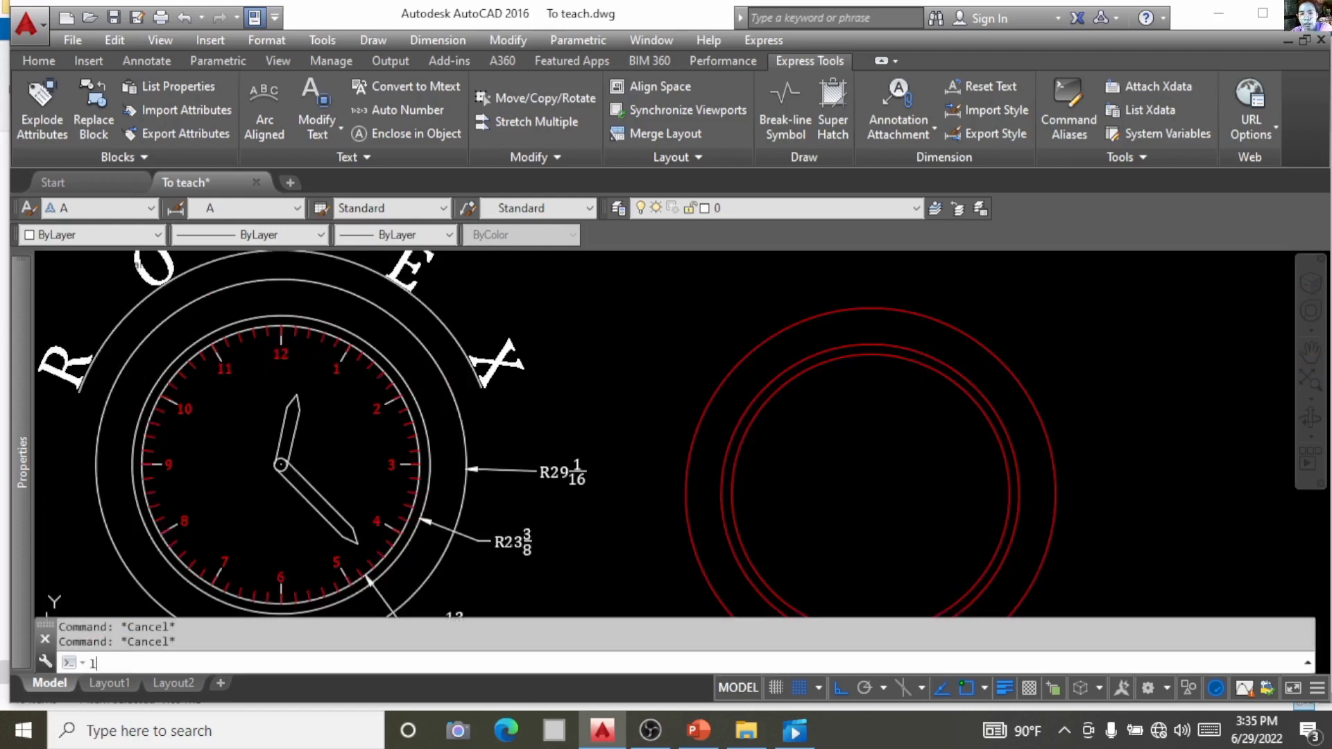
{"action": "key", "text": "Return"}
{"action": "left_click", "coordinate": [869, 352]}
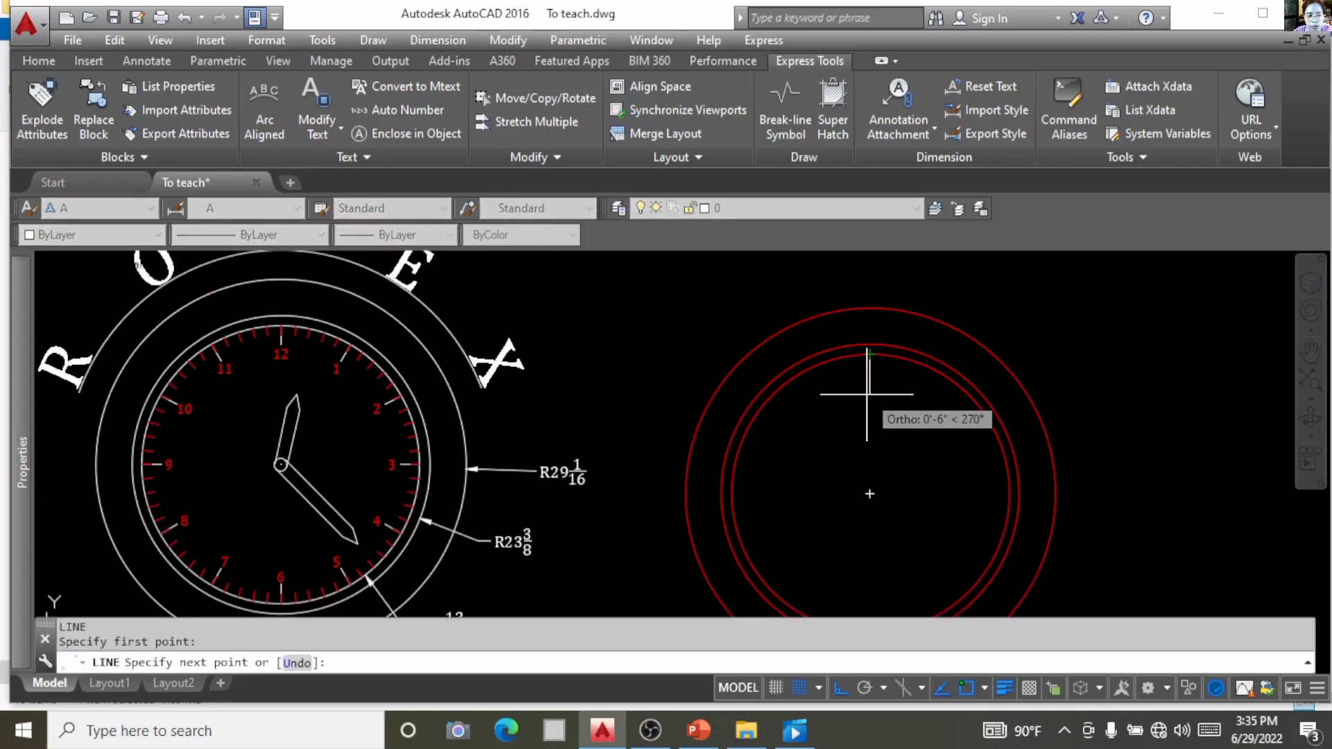
{"action": "type", "text": "4"}
{"action": "key", "text": "Return"}
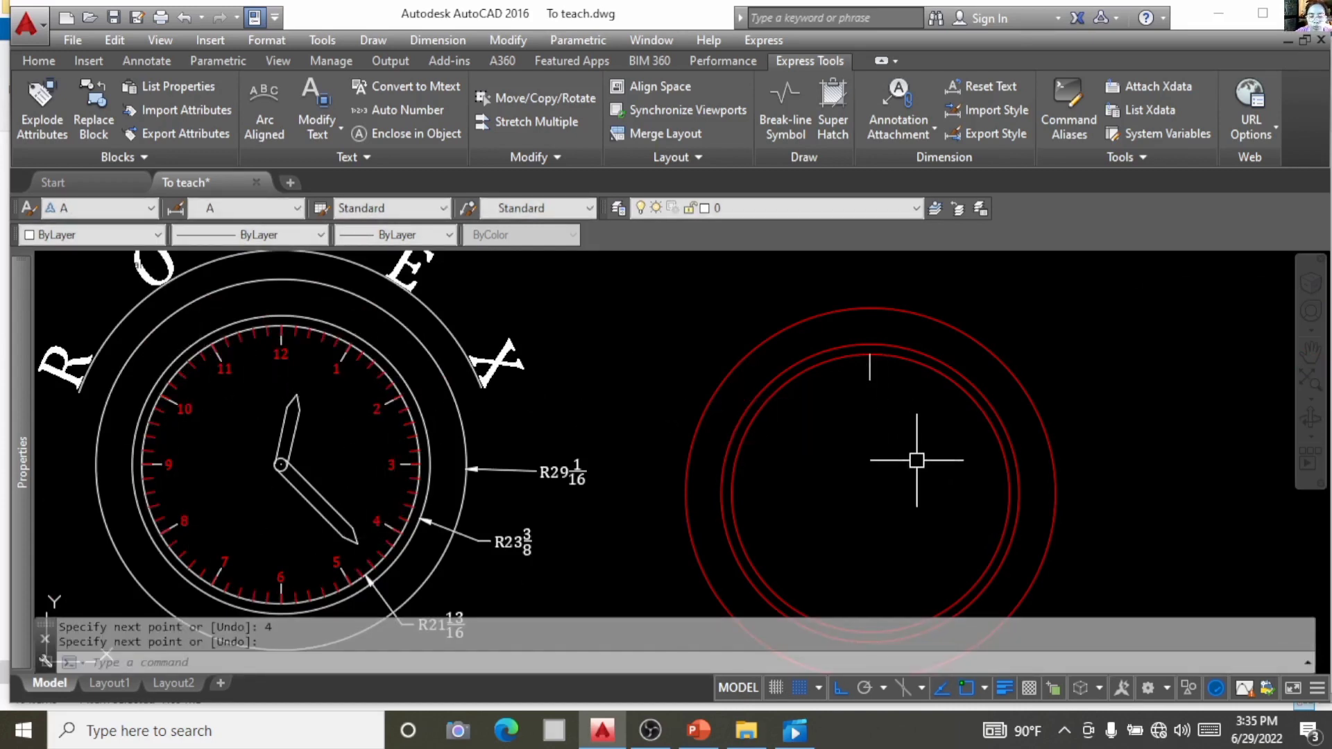
{"action": "key", "text": "Return"}
Create a polar array of the 4-inch tick line around the circles' center with 12 items.
{"action": "type", "text": "ar"}
{"action": "key", "text": "Return"}
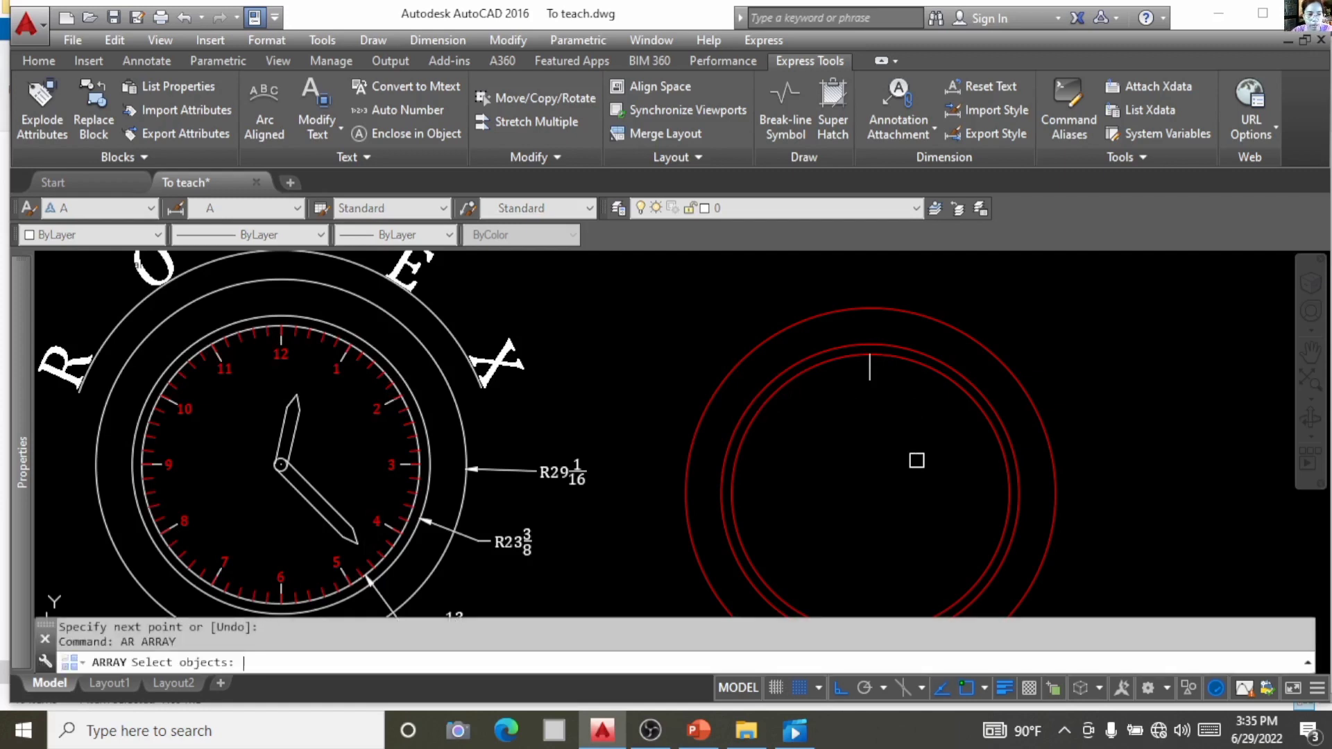
{"action": "left_click", "coordinate": [872, 378]}
{"action": "key", "text": "Return"}
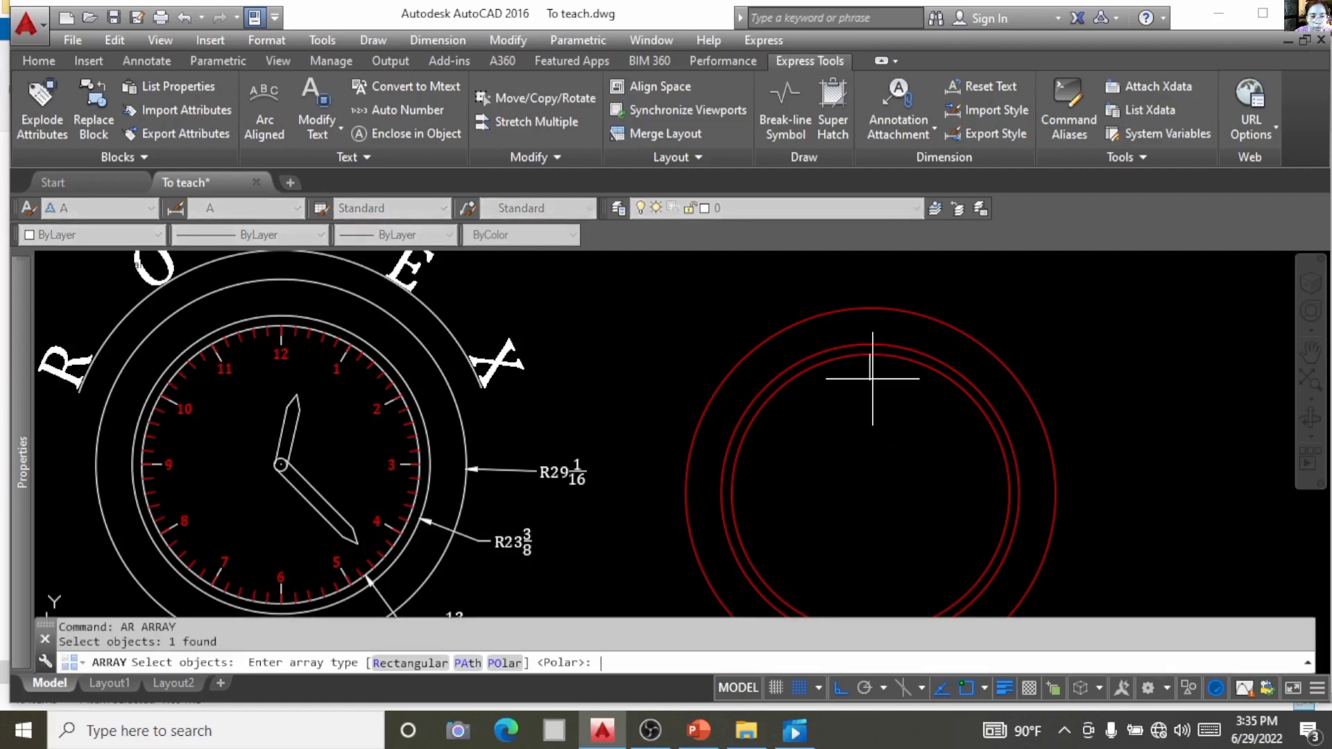
{"action": "left_click", "coordinate": [503, 662]}
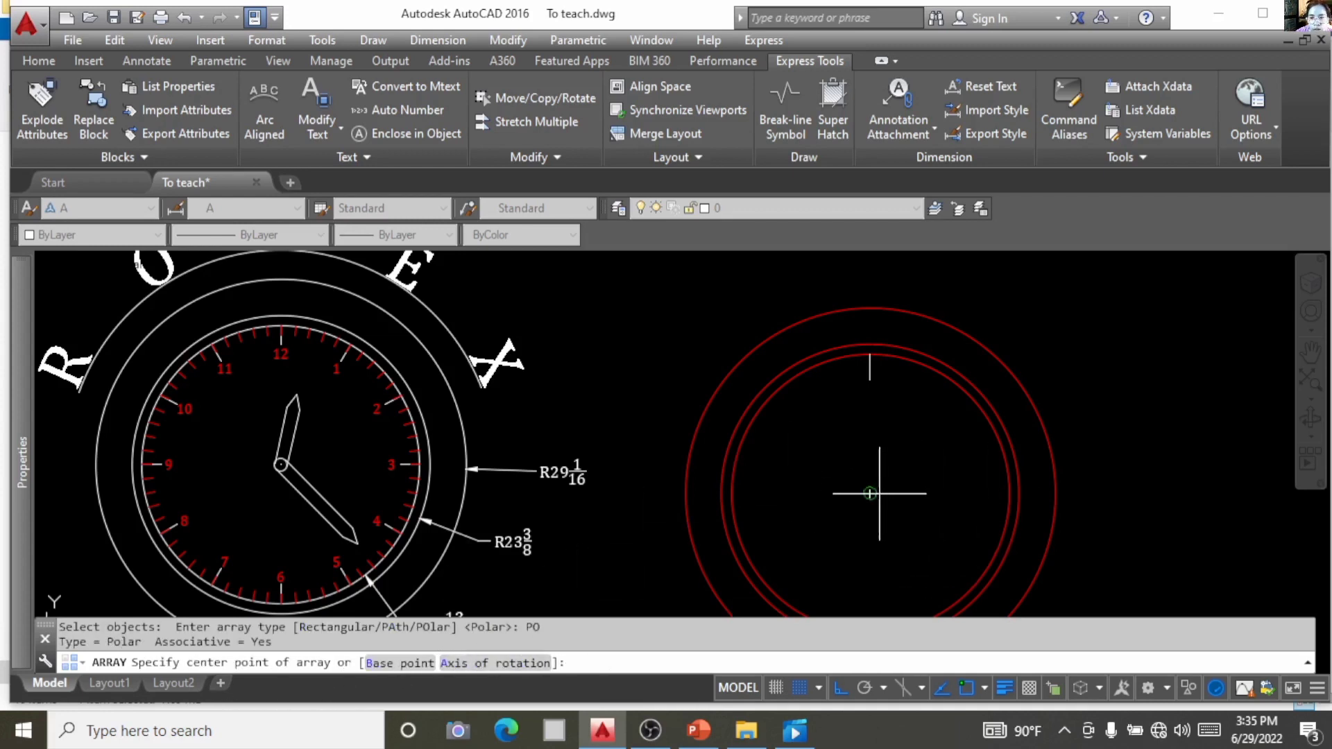
{"action": "left_click", "coordinate": [870, 493]}
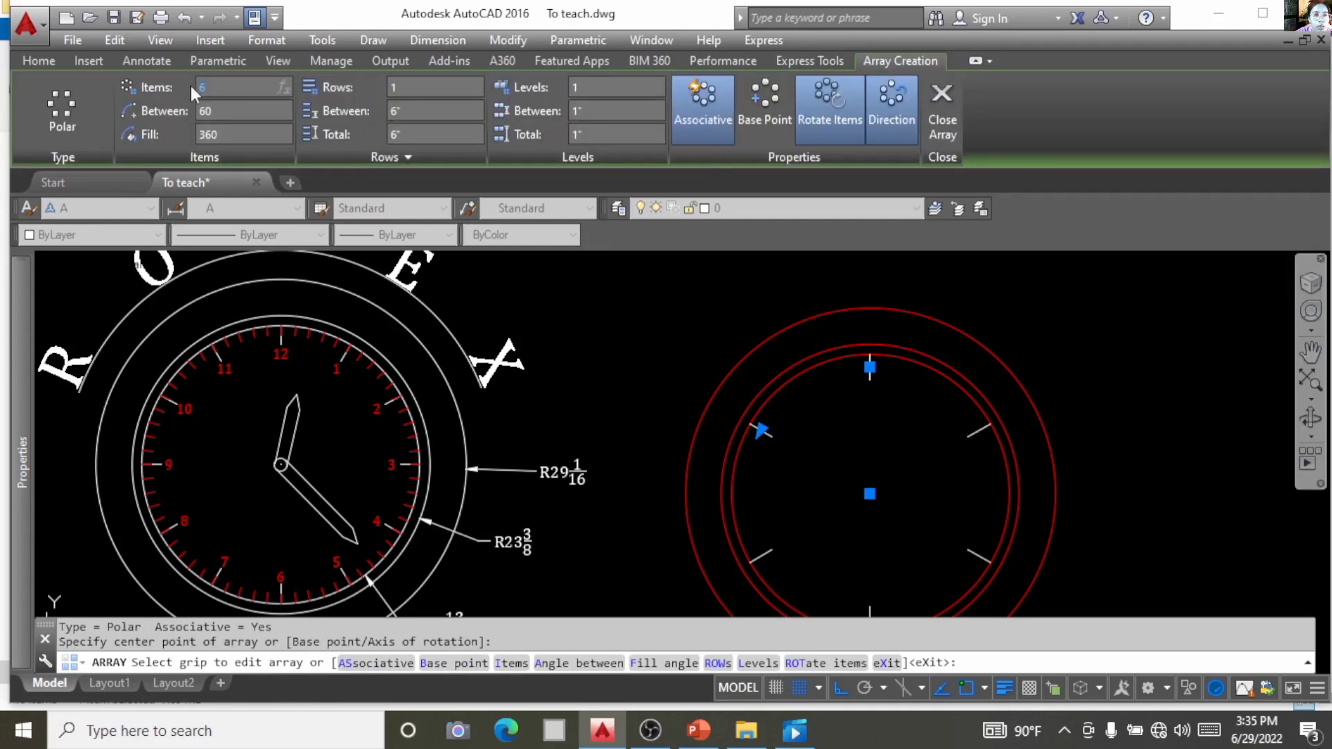
{"action": "type", "text": "12"}
{"action": "key", "text": "Return"}
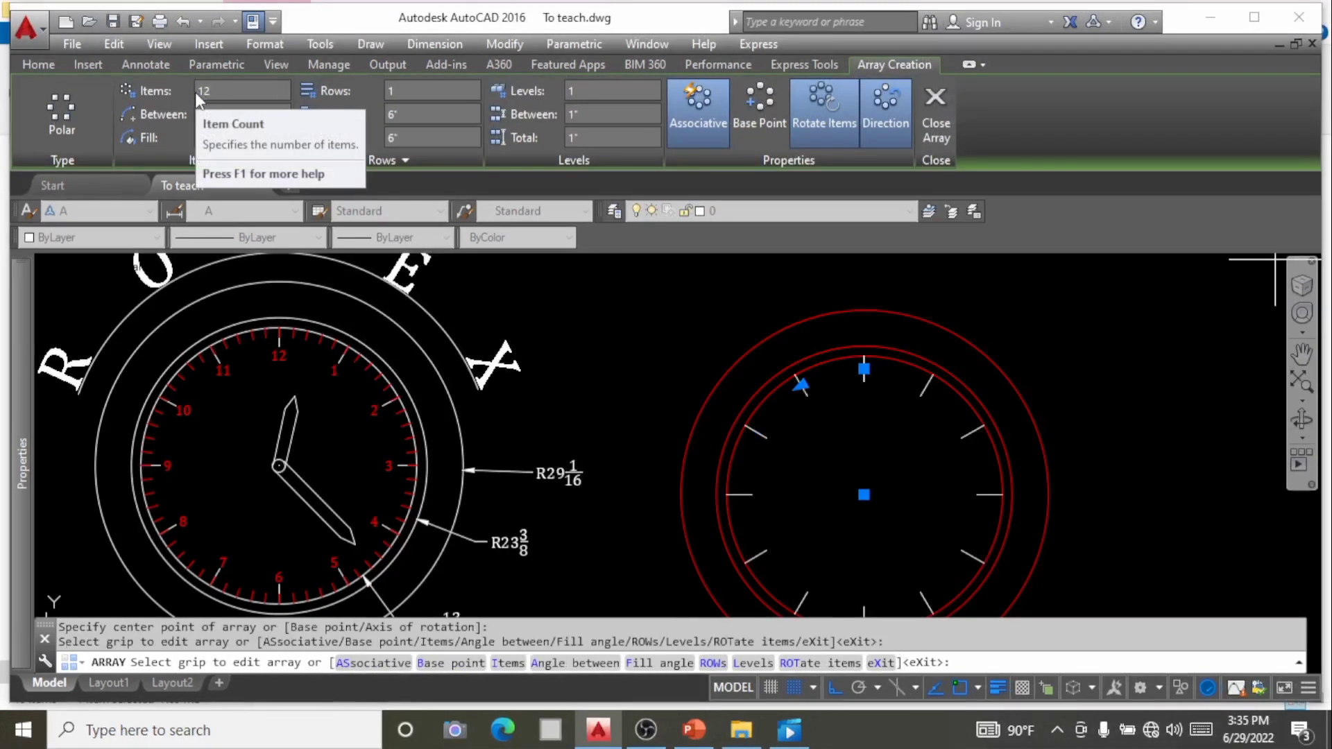
{"action": "key", "text": "Return"}
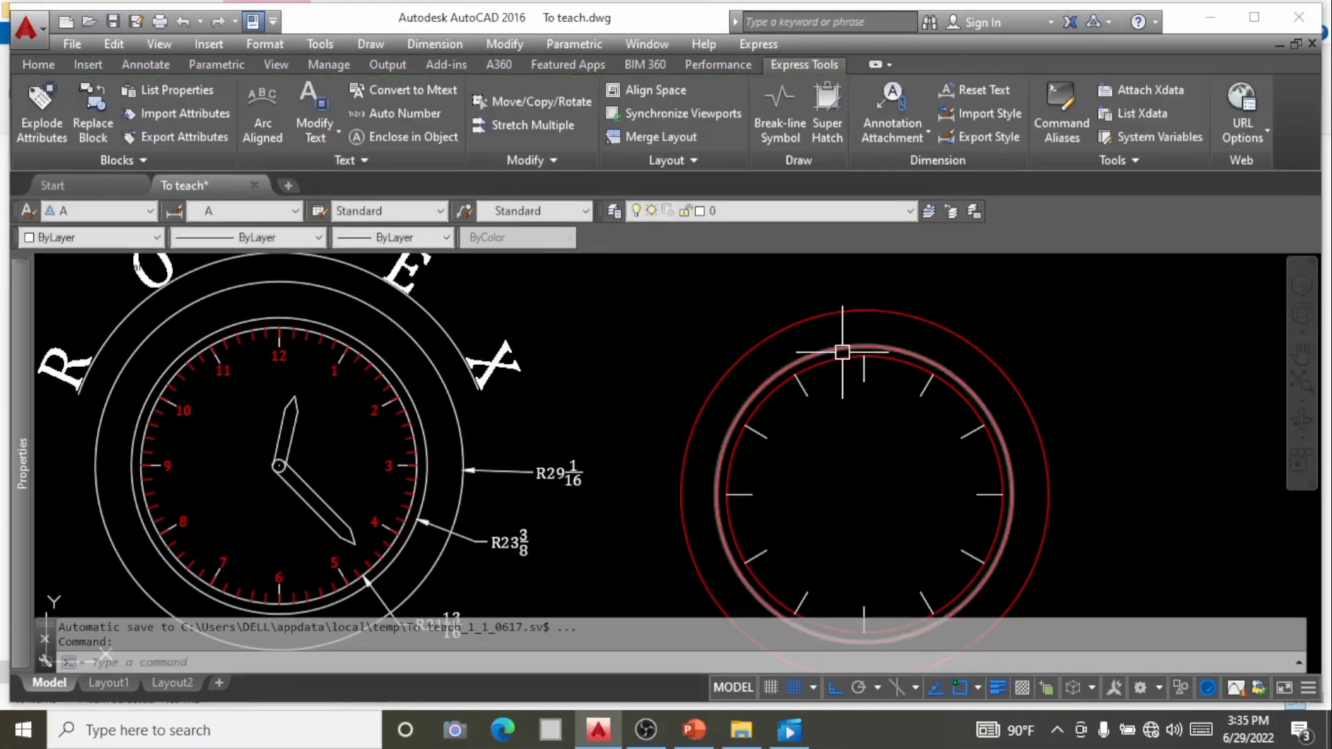
Set the current color to Yellow and draw a 2-inch line straight down from the innermost circle's top quadrant.
{"action": "scroll", "coordinate": [845, 416], "scroll_direction": "down", "scroll_amount": 2}
{"action": "scroll", "coordinate": [845, 426], "scroll_direction": "up", "scroll_amount": 2}
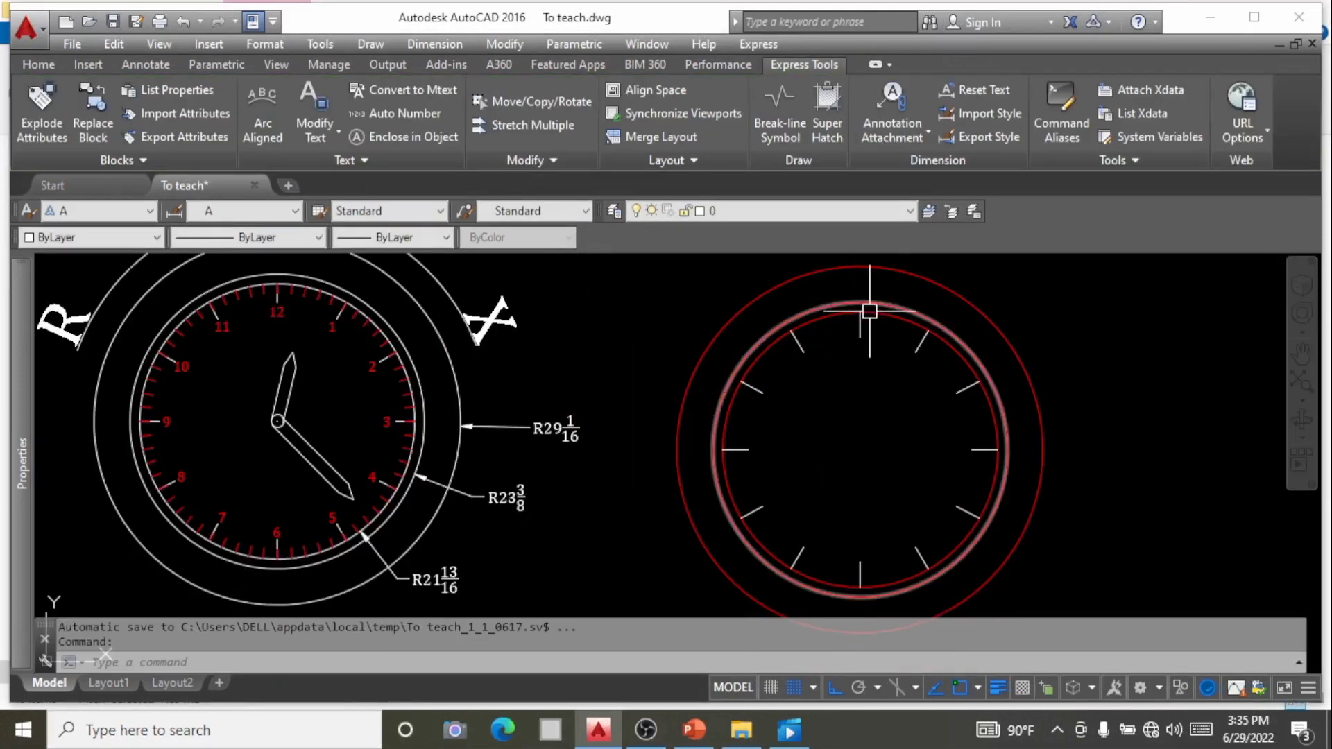
{"action": "scroll", "coordinate": [866, 303], "scroll_direction": "up", "scroll_amount": 3}
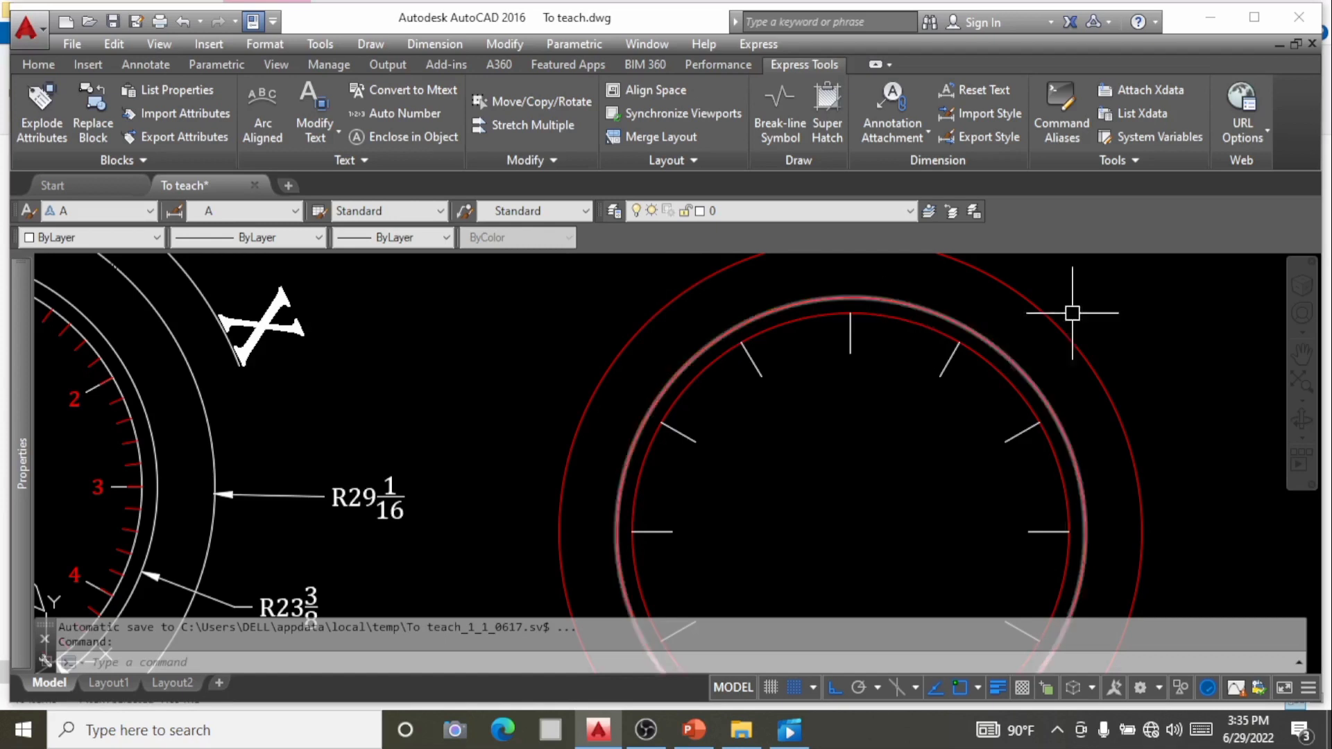
{"action": "left_click", "coordinate": [137, 237]}
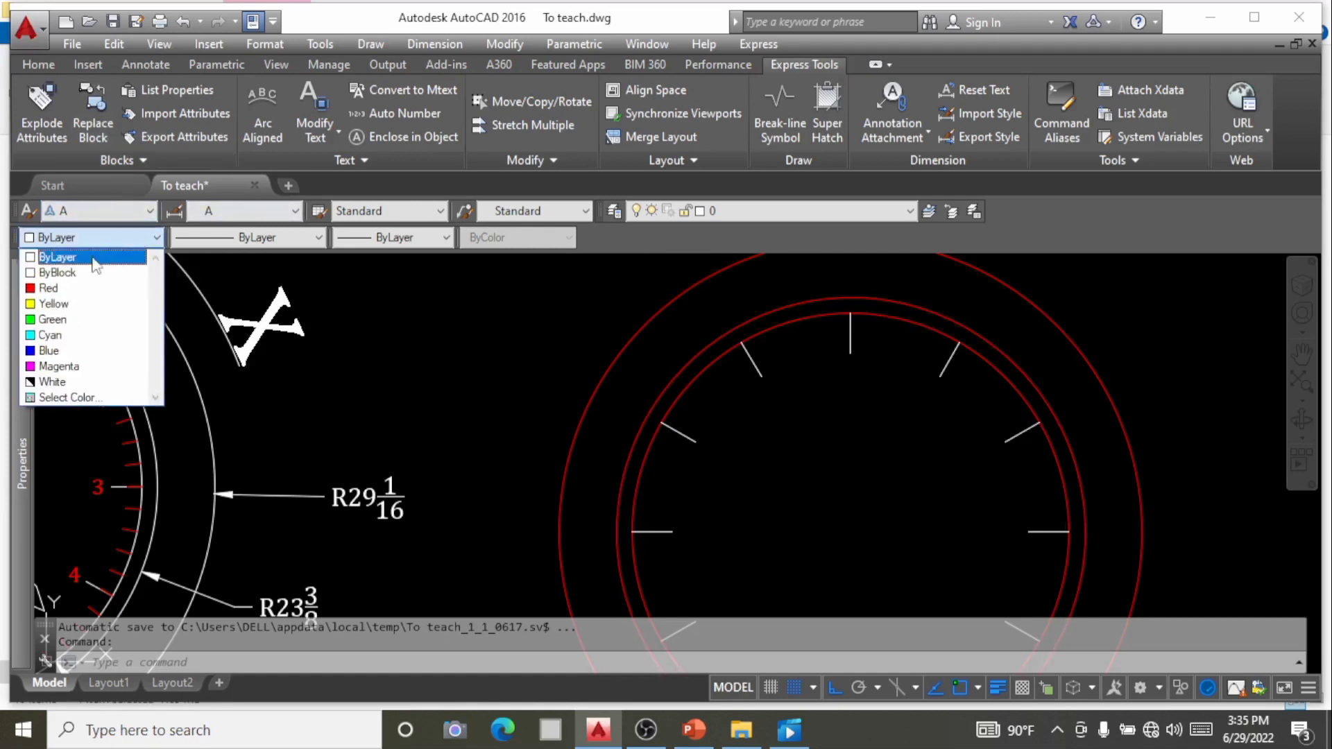
{"action": "left_click", "coordinate": [50, 304]}
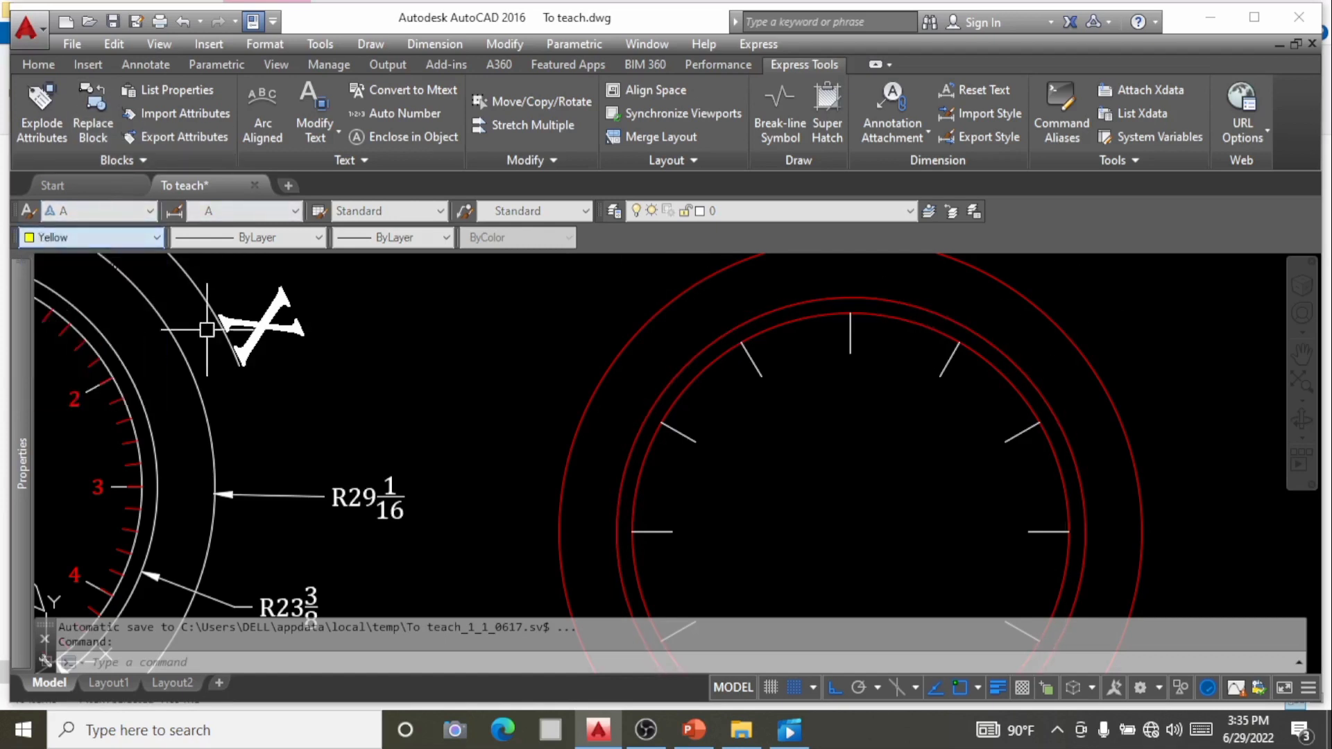
{"action": "type", "text": "l"}
{"action": "key", "text": "Return"}
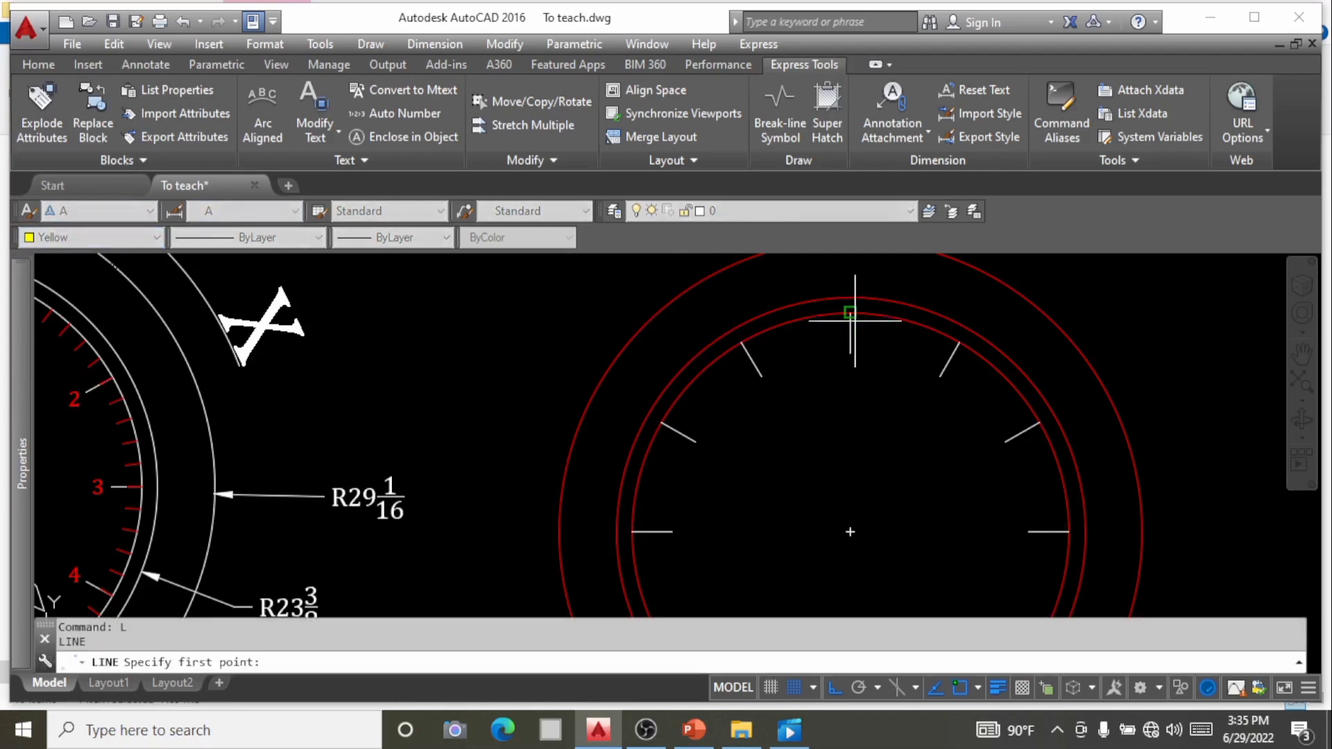
{"action": "left_click", "coordinate": [850, 313]}
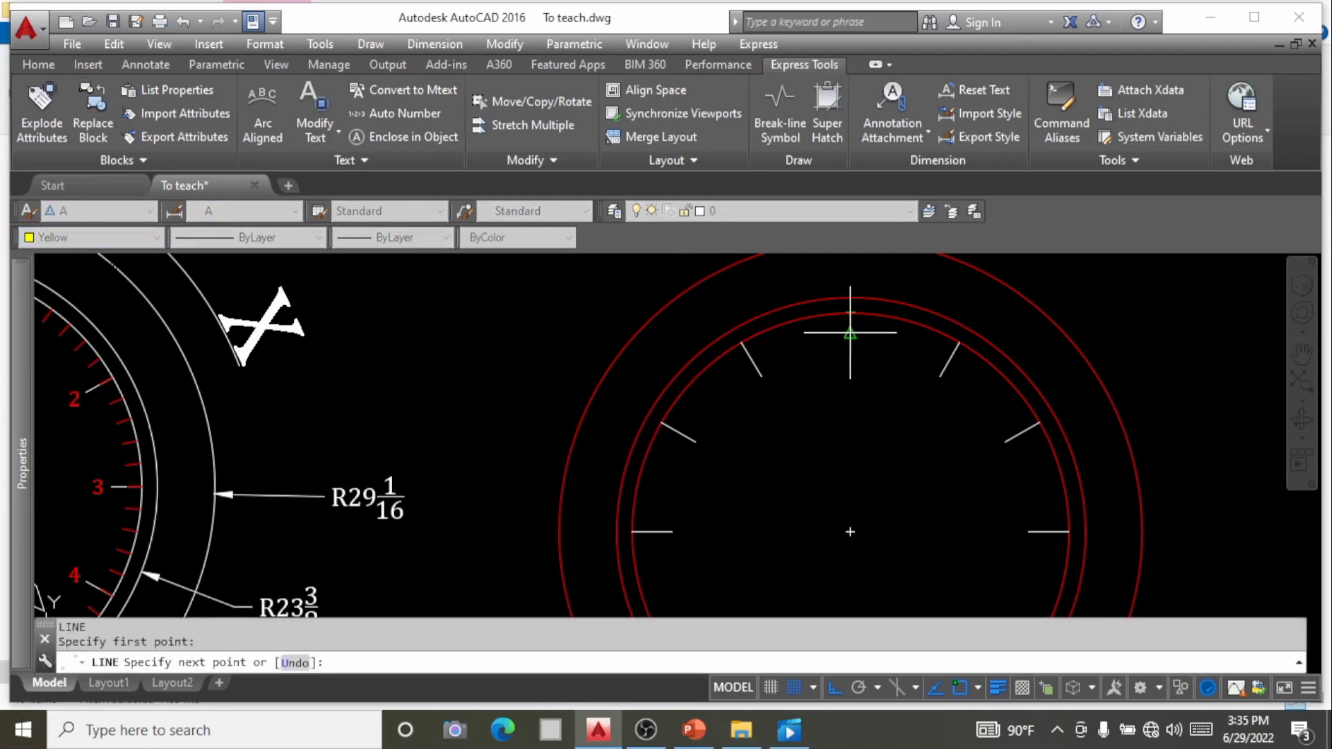
{"action": "scroll", "coordinate": [850, 333], "scroll_direction": "up", "scroll_amount": 2}
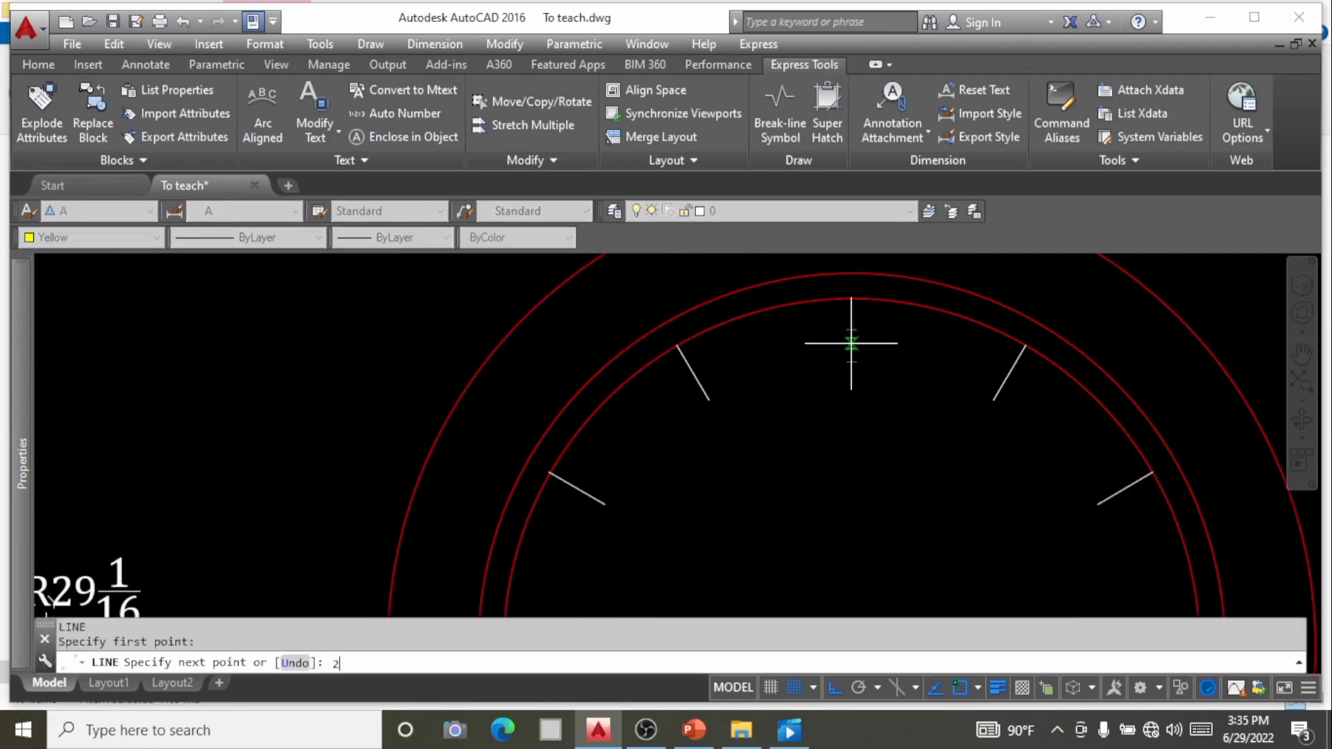
{"action": "type", "text": "2"}
{"action": "key", "text": "Return"}
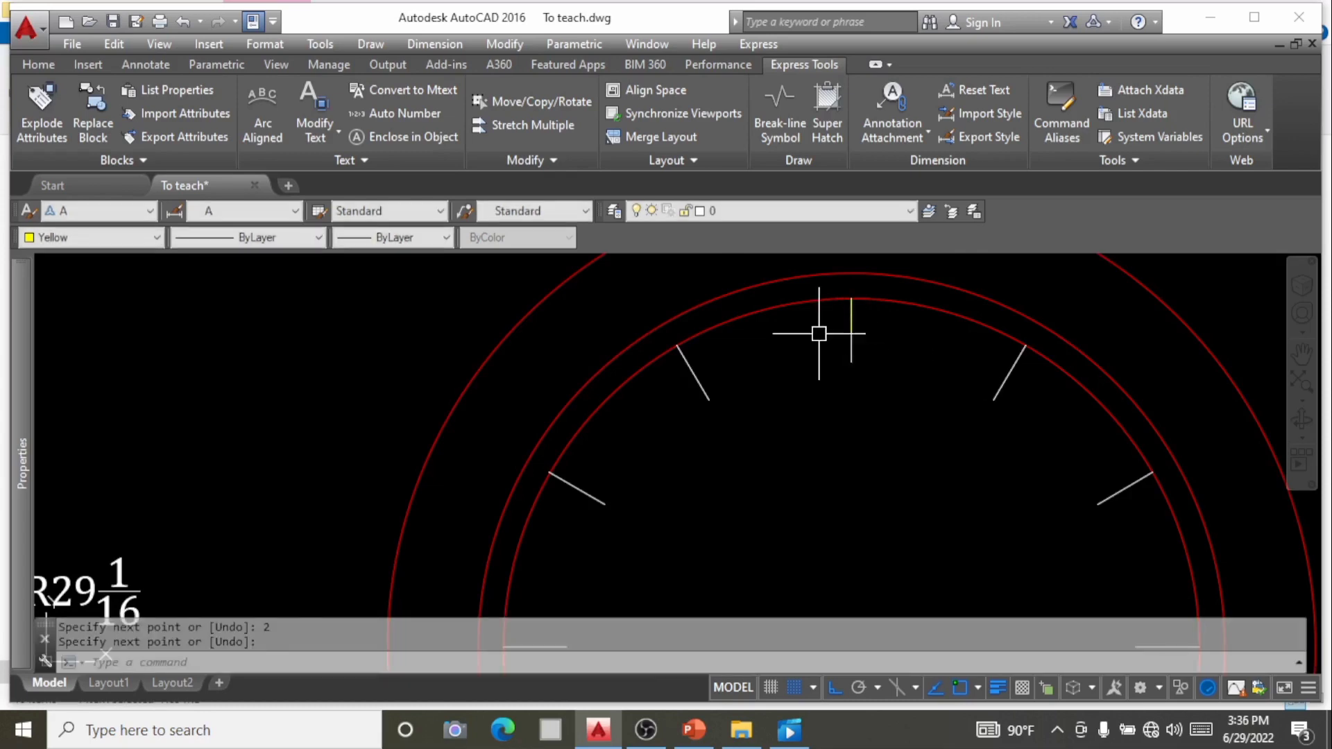
Create a polar array of the yellow 2-inch minute tick around the circles' center with 60 items.
{"action": "scroll", "coordinate": [818, 333], "scroll_direction": "down", "scroll_amount": 4}
{"action": "type", "text": "a"}
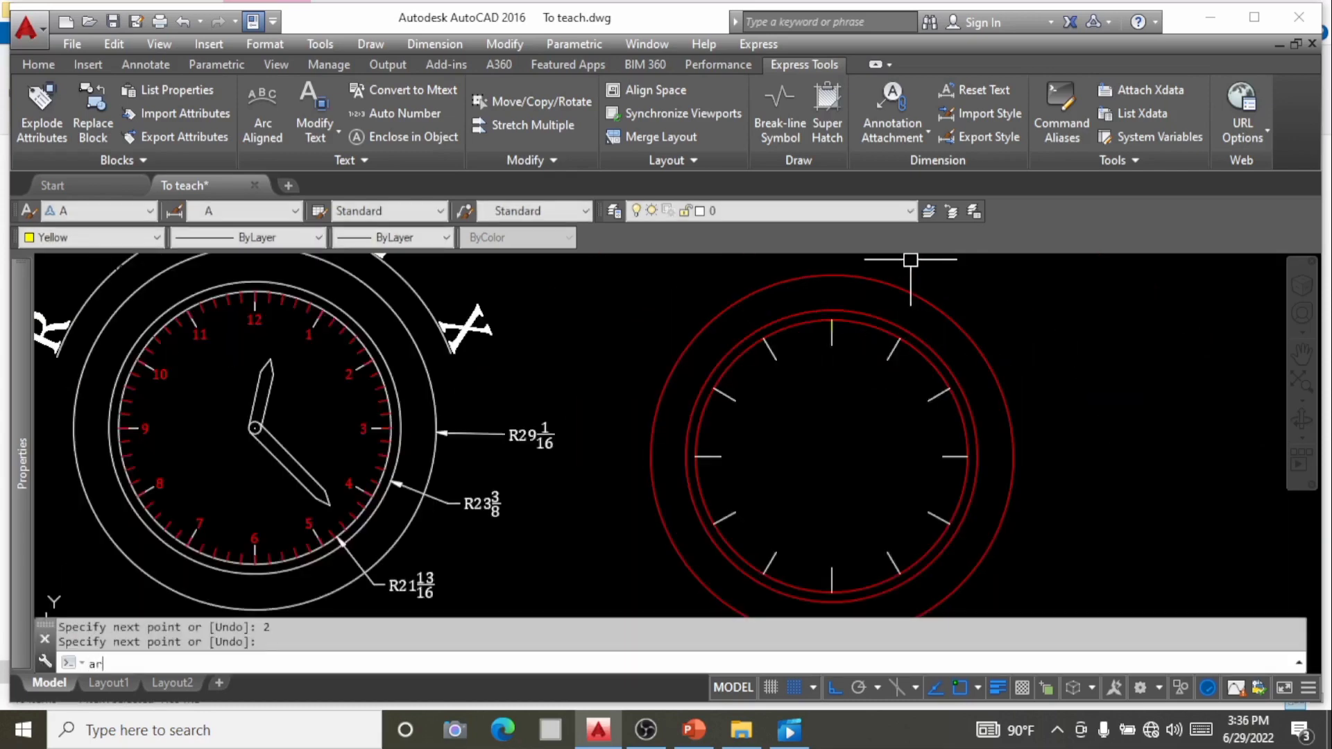
{"action": "type", "text": "r"}
{"action": "key", "text": "Return"}
{"action": "scroll", "coordinate": [847, 343], "scroll_direction": "up", "scroll_amount": 4}
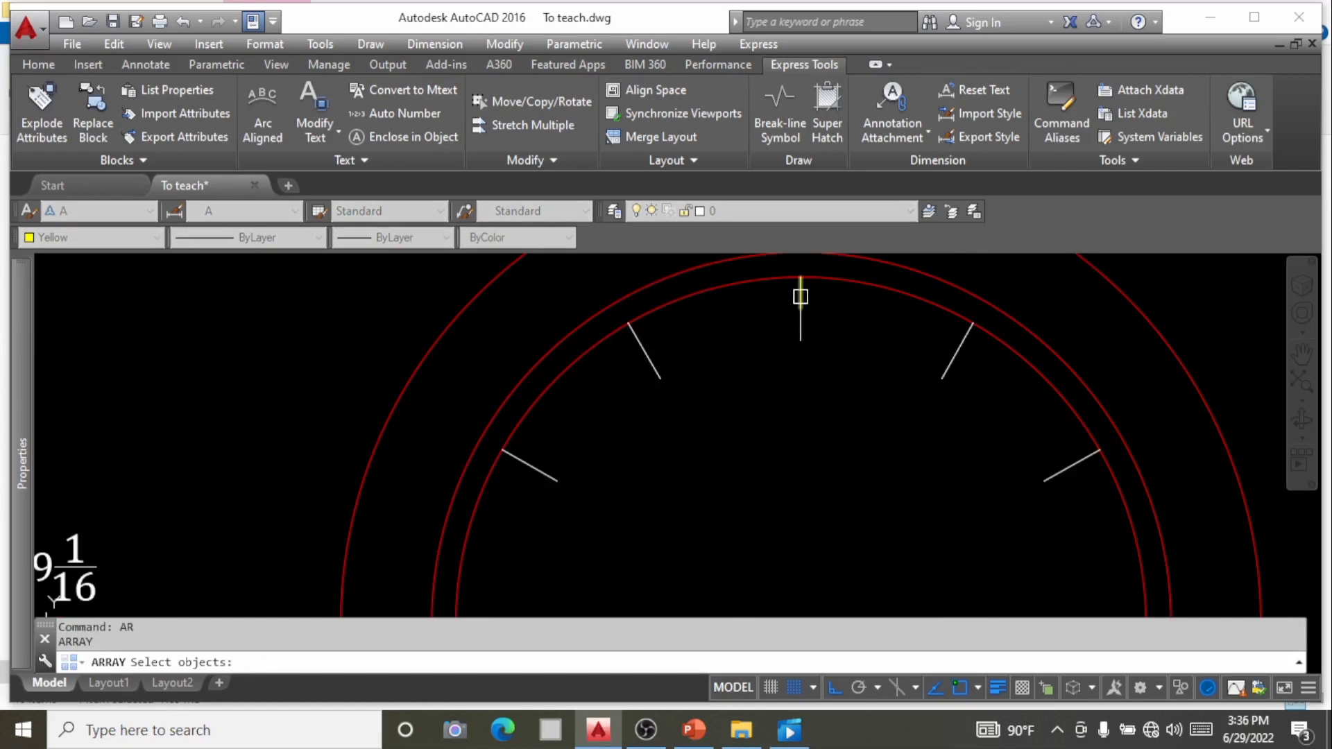
{"action": "left_click", "coordinate": [801, 296]}
{"action": "key", "text": "Return"}
{"action": "scroll", "coordinate": [848, 274], "scroll_direction": "down", "scroll_amount": 2}
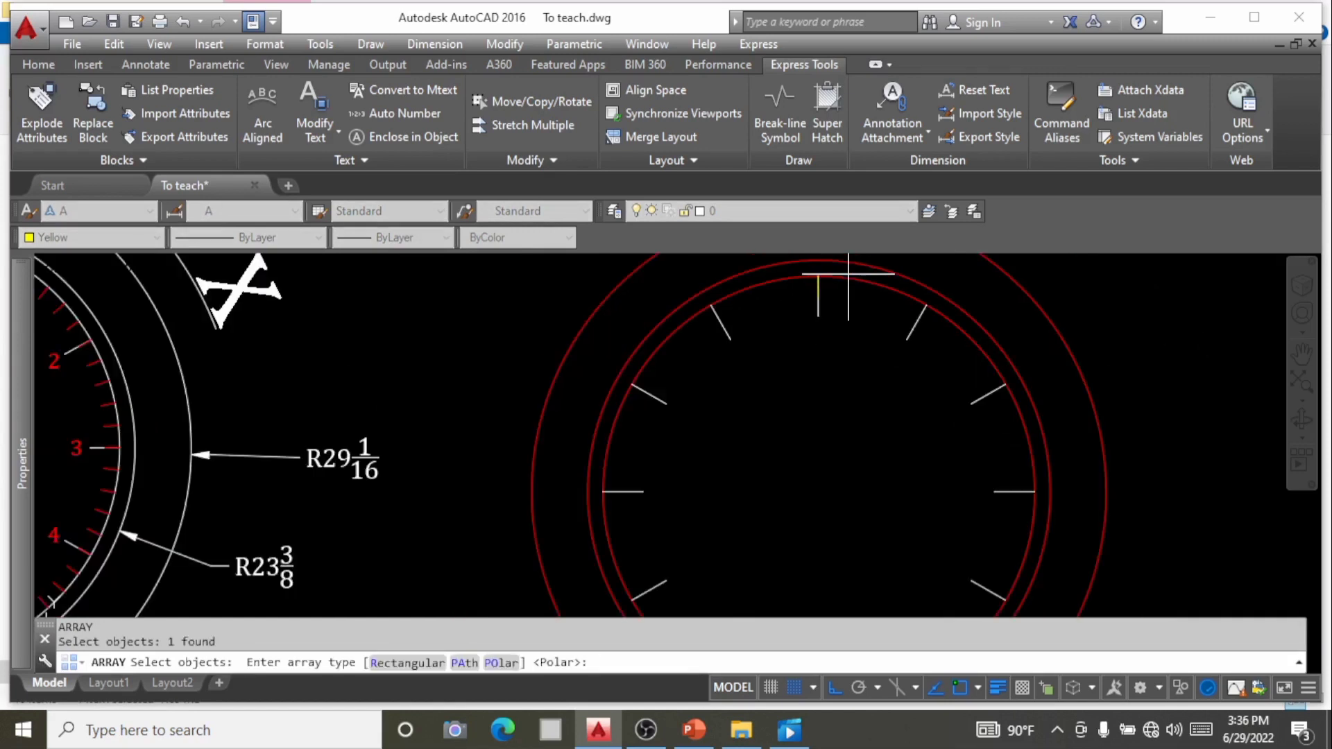
{"action": "left_click", "coordinate": [503, 663]}
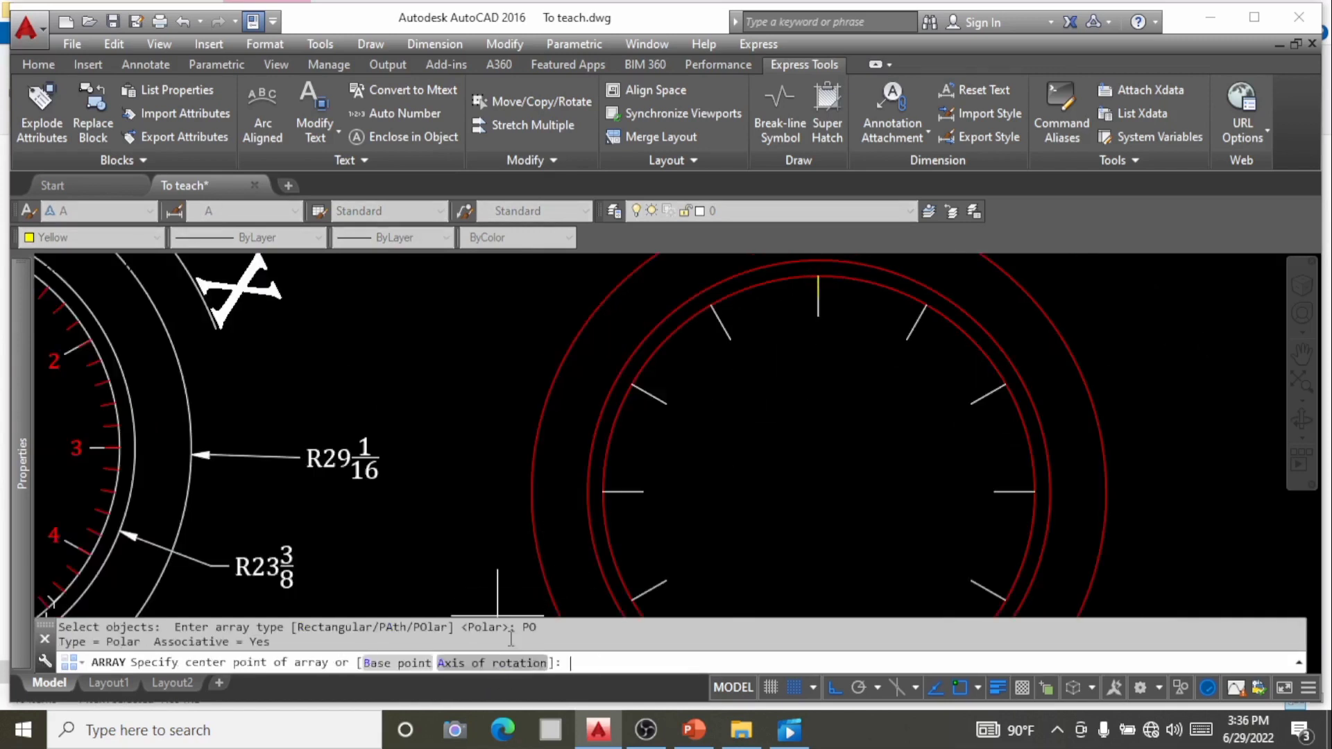
{"action": "scroll", "coordinate": [564, 467], "scroll_direction": "down", "scroll_amount": 4}
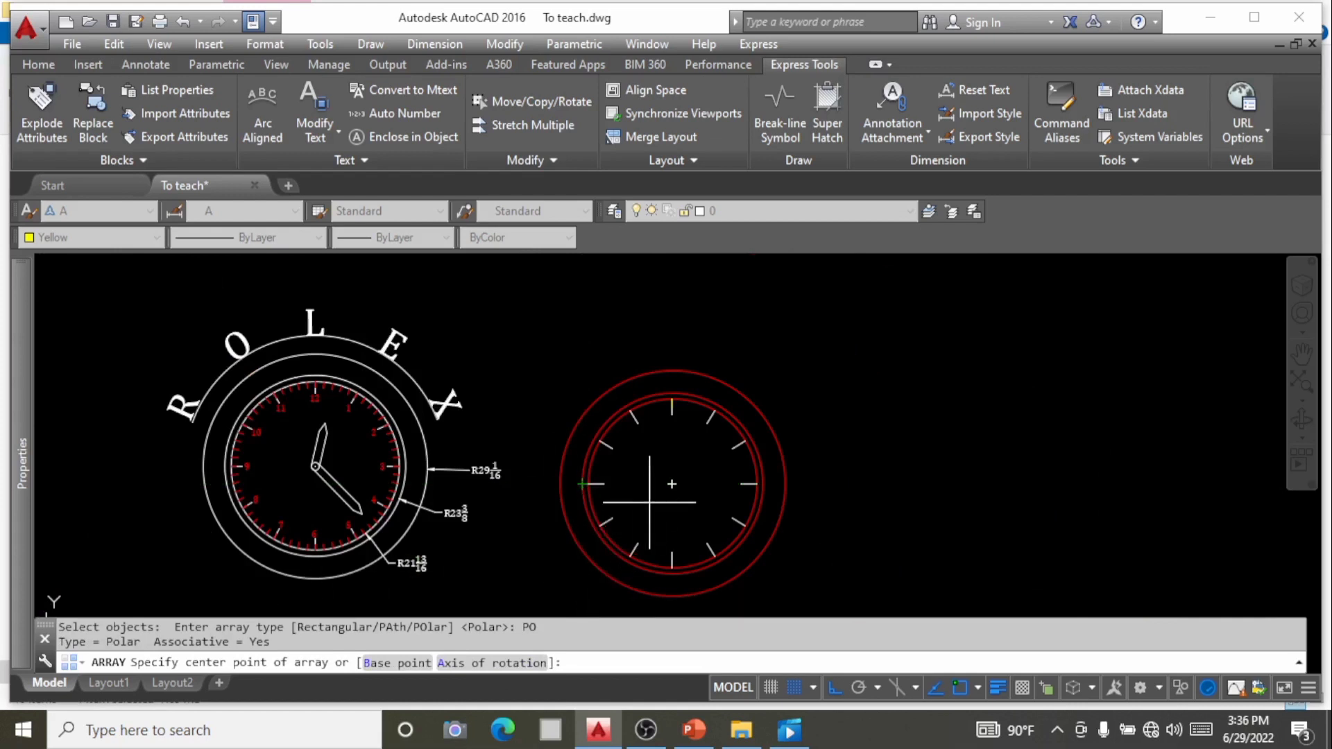
{"action": "left_click", "coordinate": [672, 483]}
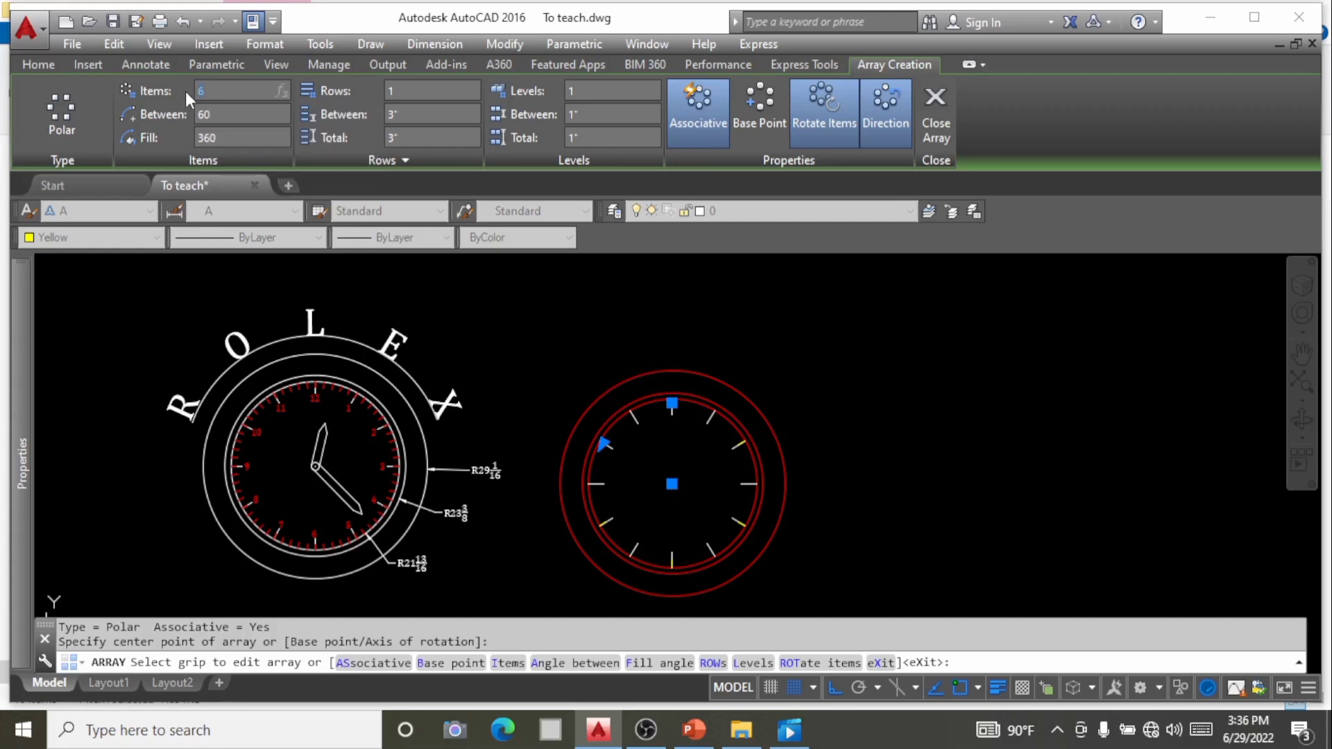
{"action": "key", "text": "Return"}
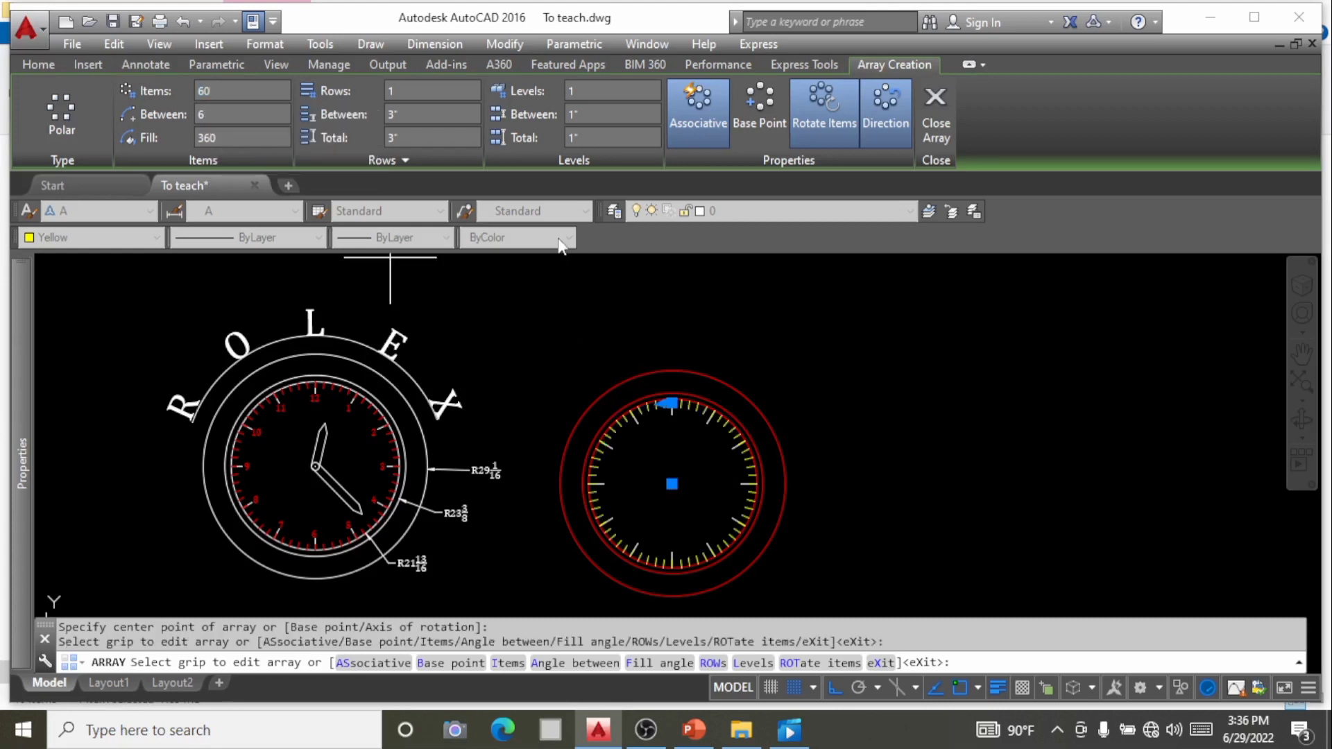
{"action": "key", "text": "Return"}
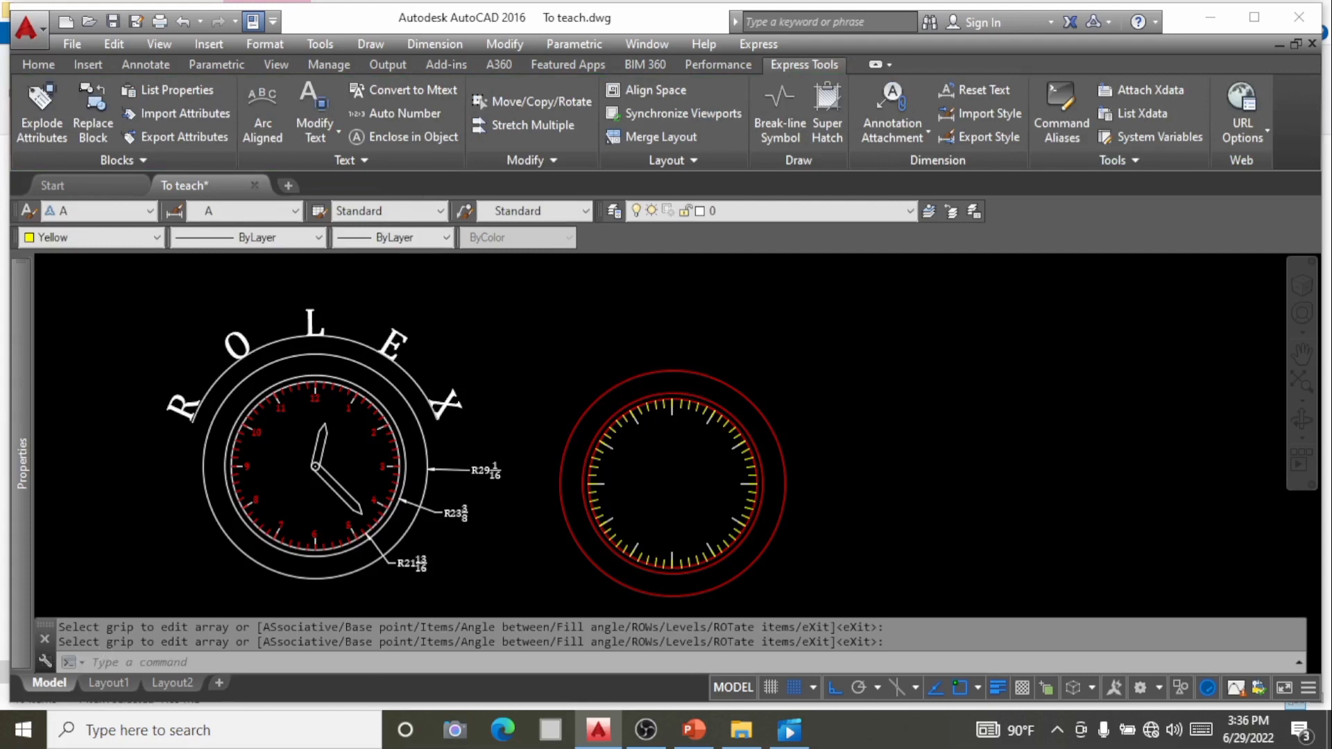
Add the single-line text "12" with middle-center justification directly below the top hour tick, at 2-inch paper height and 0 rotation.
{"action": "scroll", "coordinate": [648, 452], "scroll_direction": "up", "scroll_amount": 3}
{"action": "scroll", "coordinate": [701, 440], "scroll_direction": "down", "scroll_amount": 3}
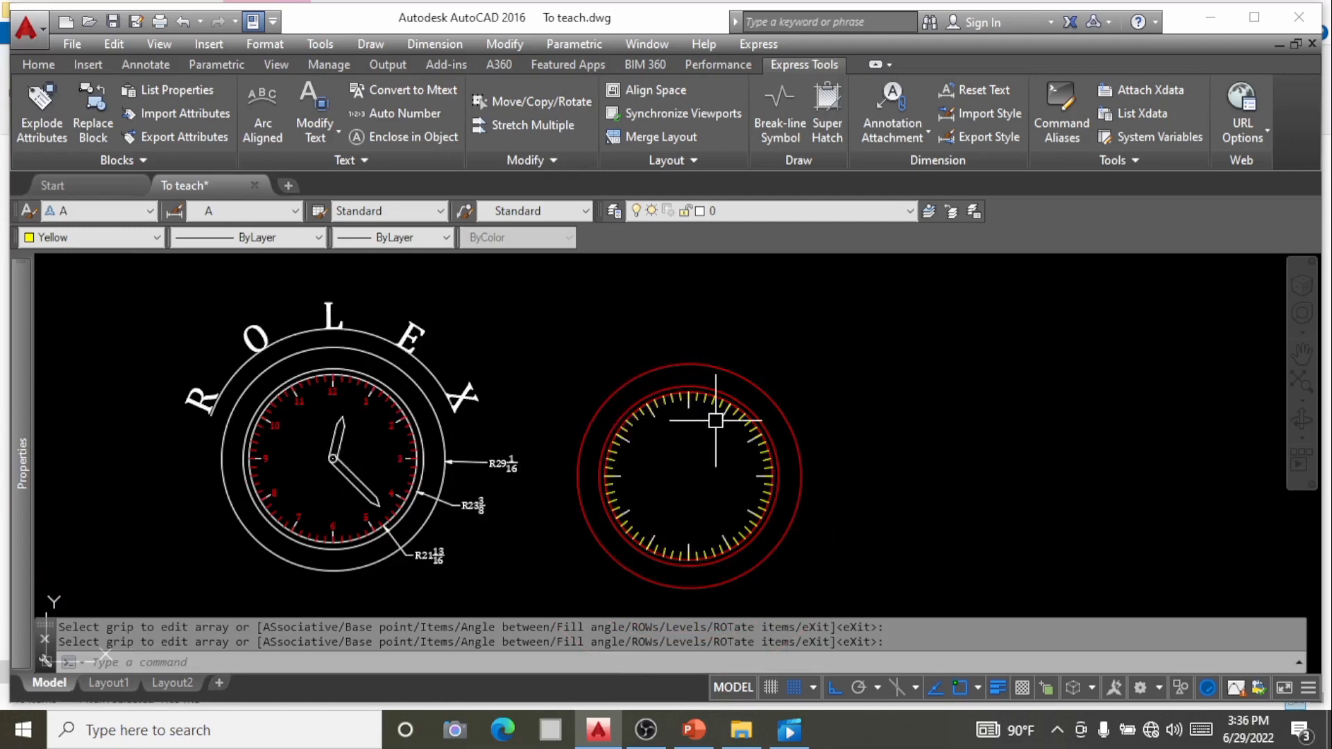
{"action": "scroll", "coordinate": [716, 420], "scroll_direction": "up", "scroll_amount": 3}
{"action": "scroll", "coordinate": [696, 416], "scroll_direction": "down", "scroll_amount": 1}
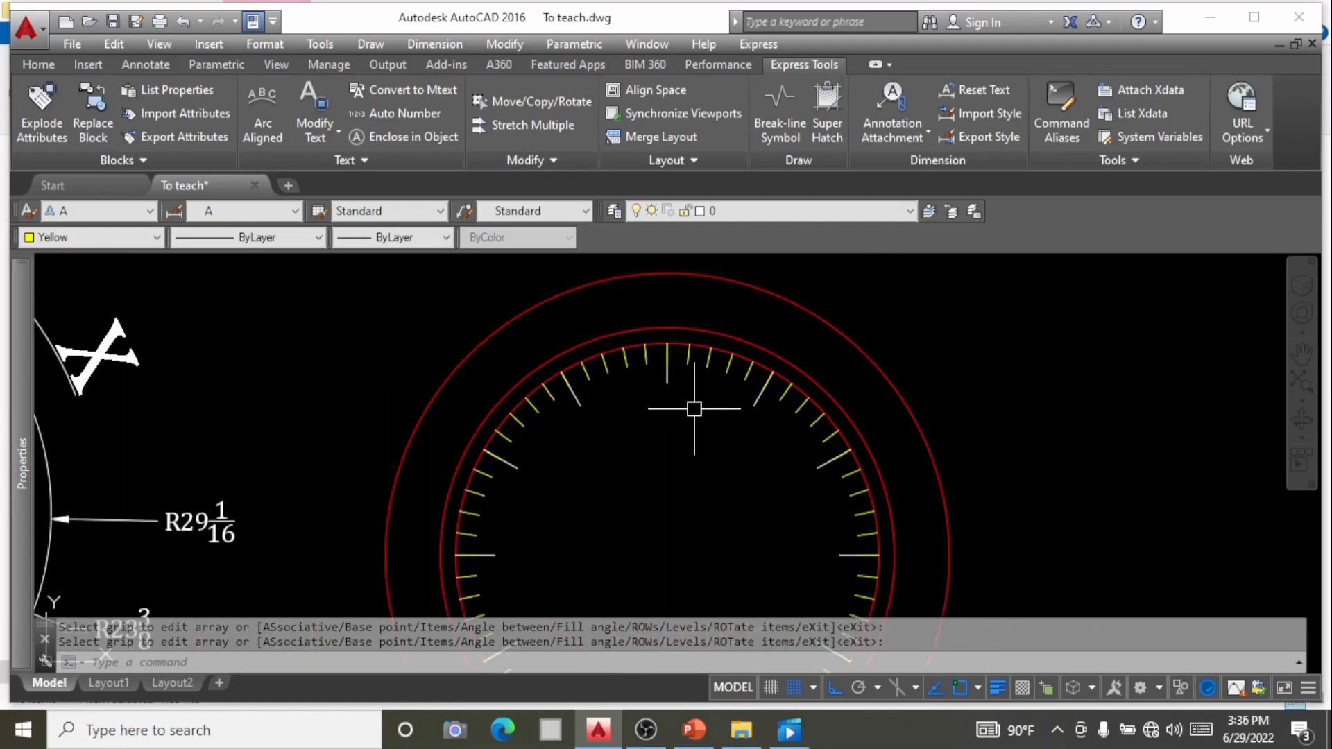
{"action": "type", "text": "dt"}
{"action": "key", "text": "Return"}
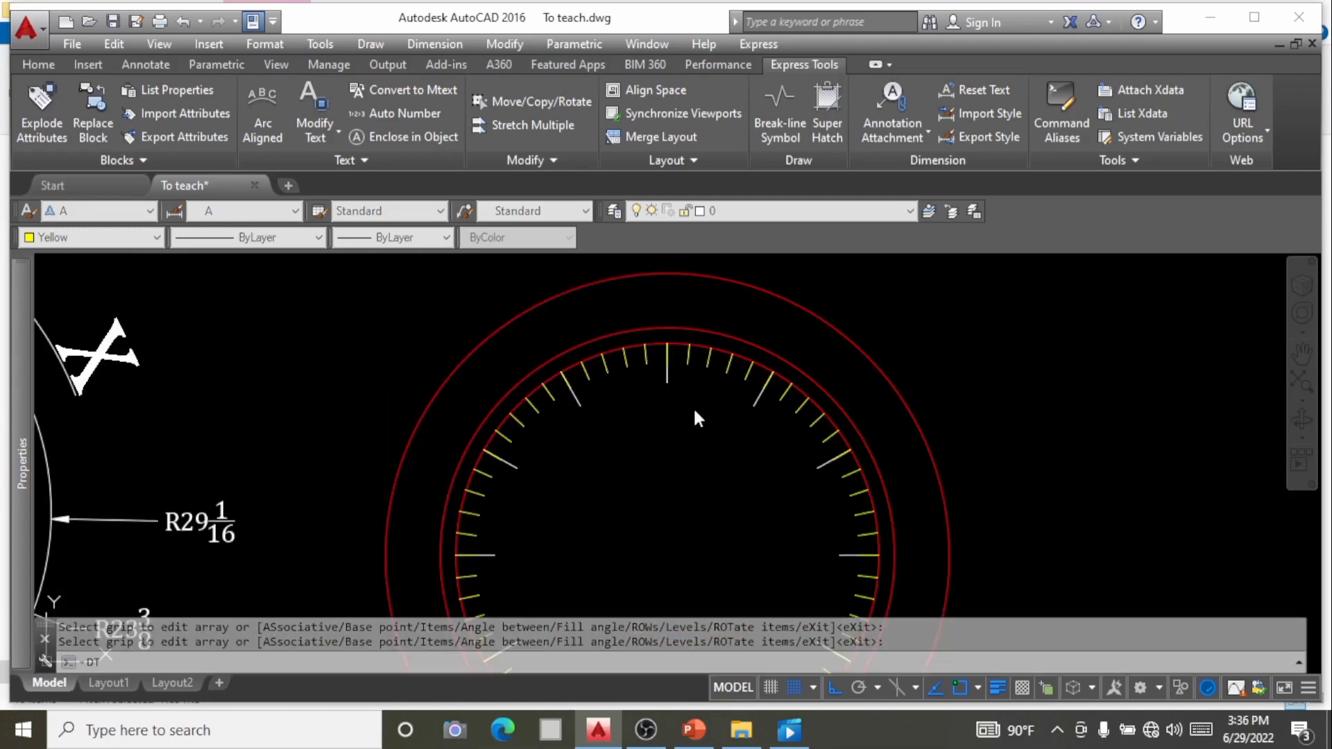
{"action": "left_click", "coordinate": [869, 264]}
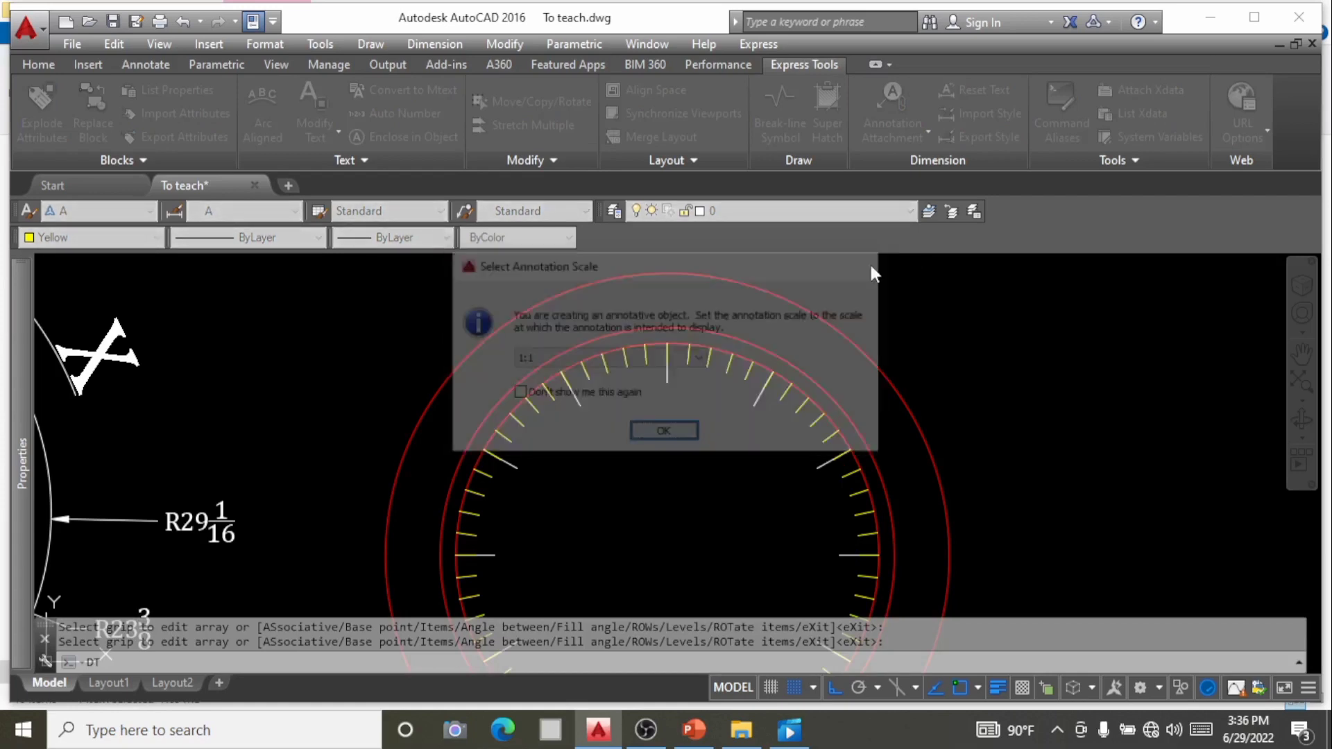
{"action": "type", "text": "dt"}
{"action": "key", "text": "Return"}
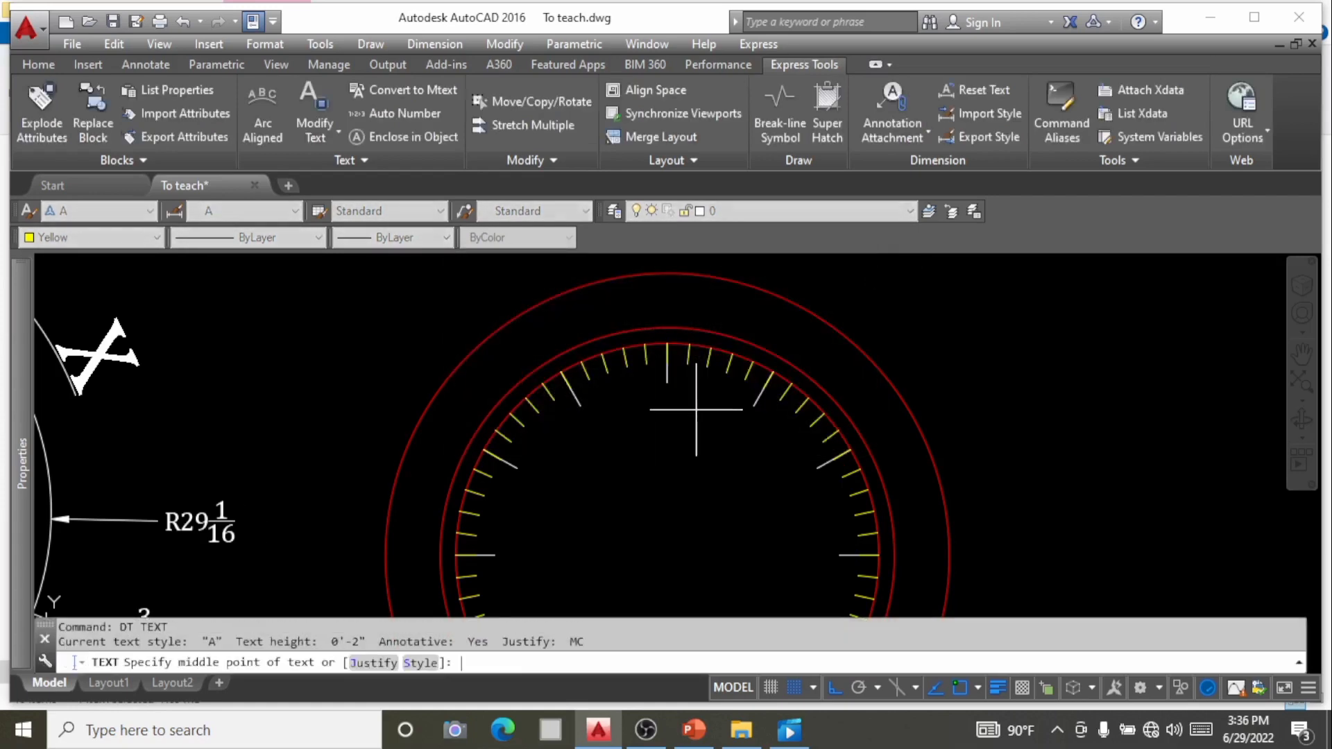
{"action": "left_click", "coordinate": [378, 665]}
{"action": "left_click", "coordinate": [558, 664]}
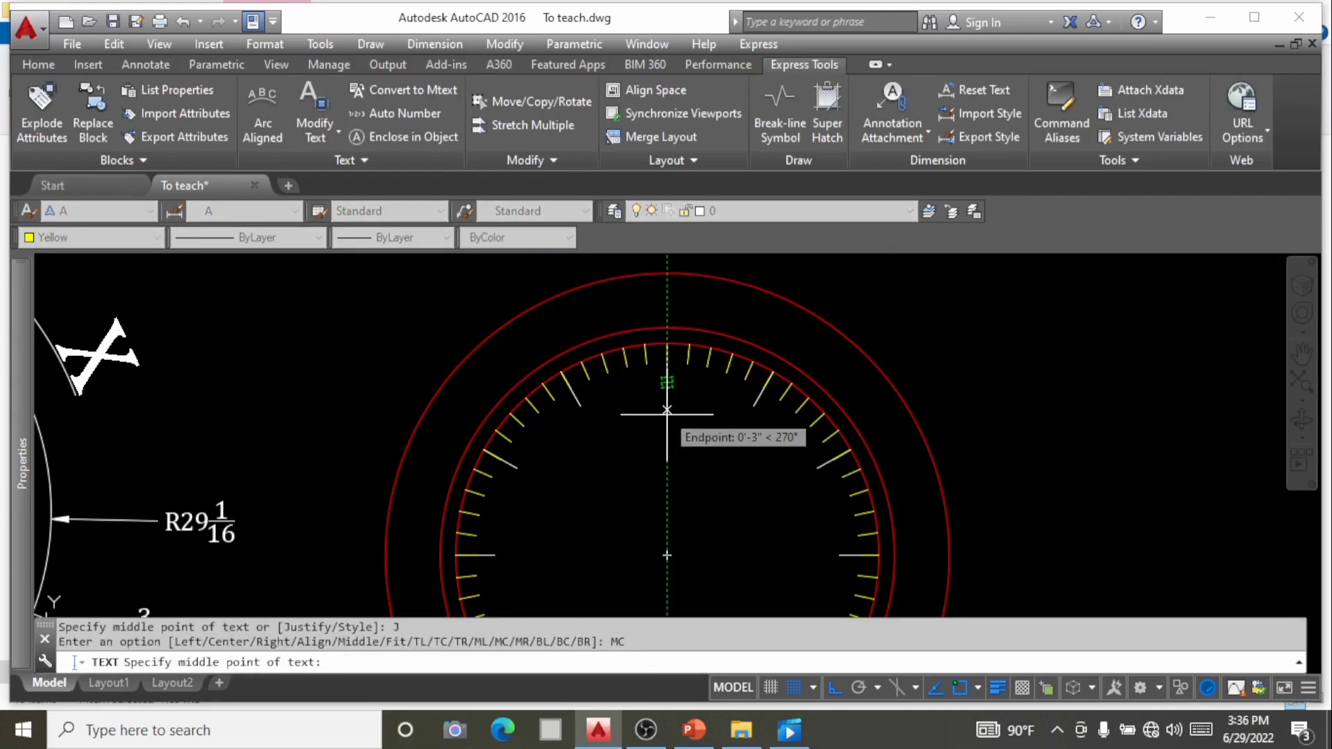
{"action": "left_click", "coordinate": [666, 423]}
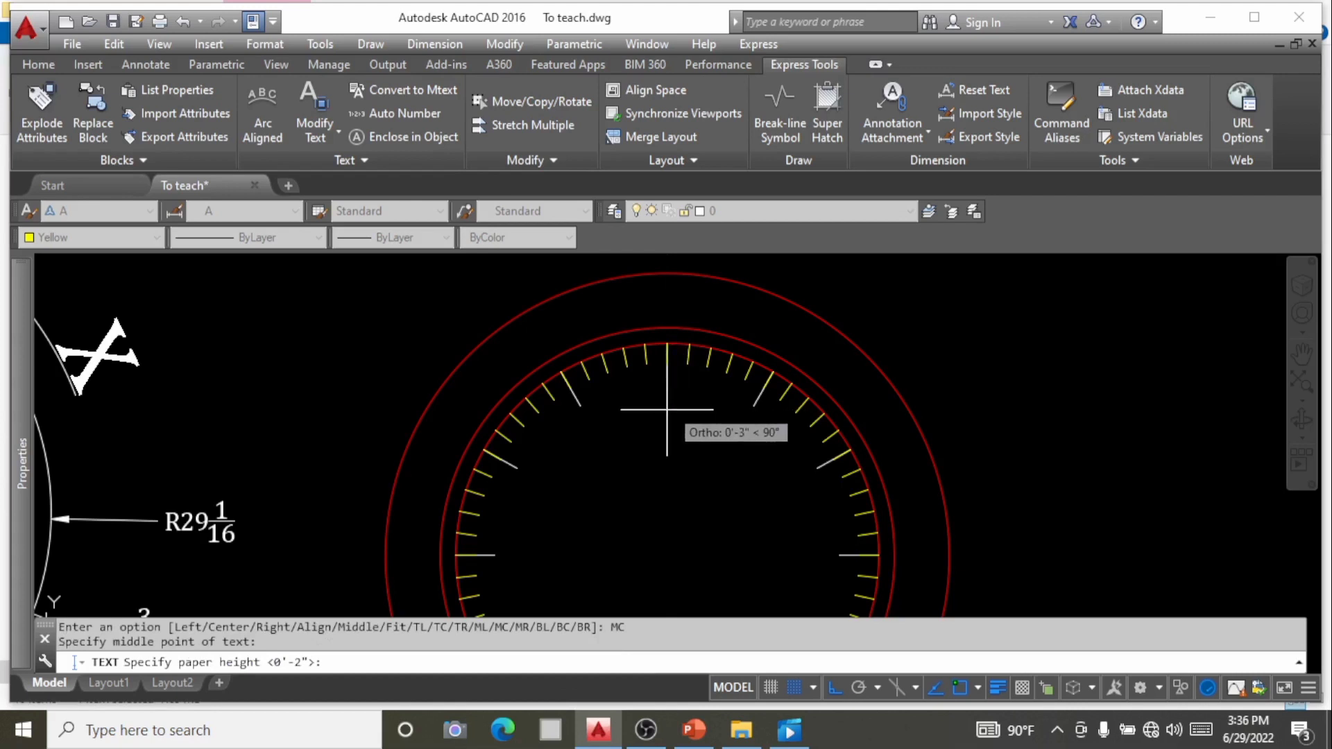
{"action": "scroll", "coordinate": [669, 414], "scroll_direction": "up", "scroll_amount": 2}
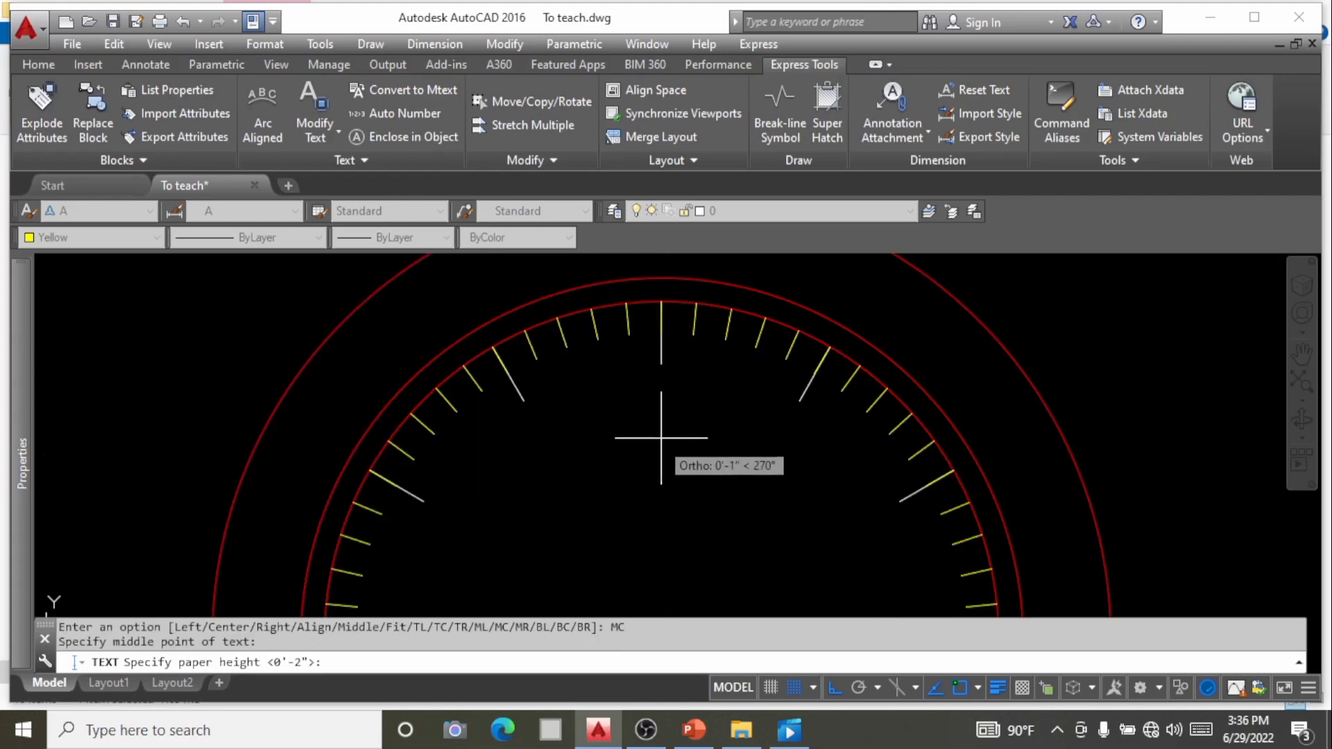
{"action": "left_click", "coordinate": [661, 392]}
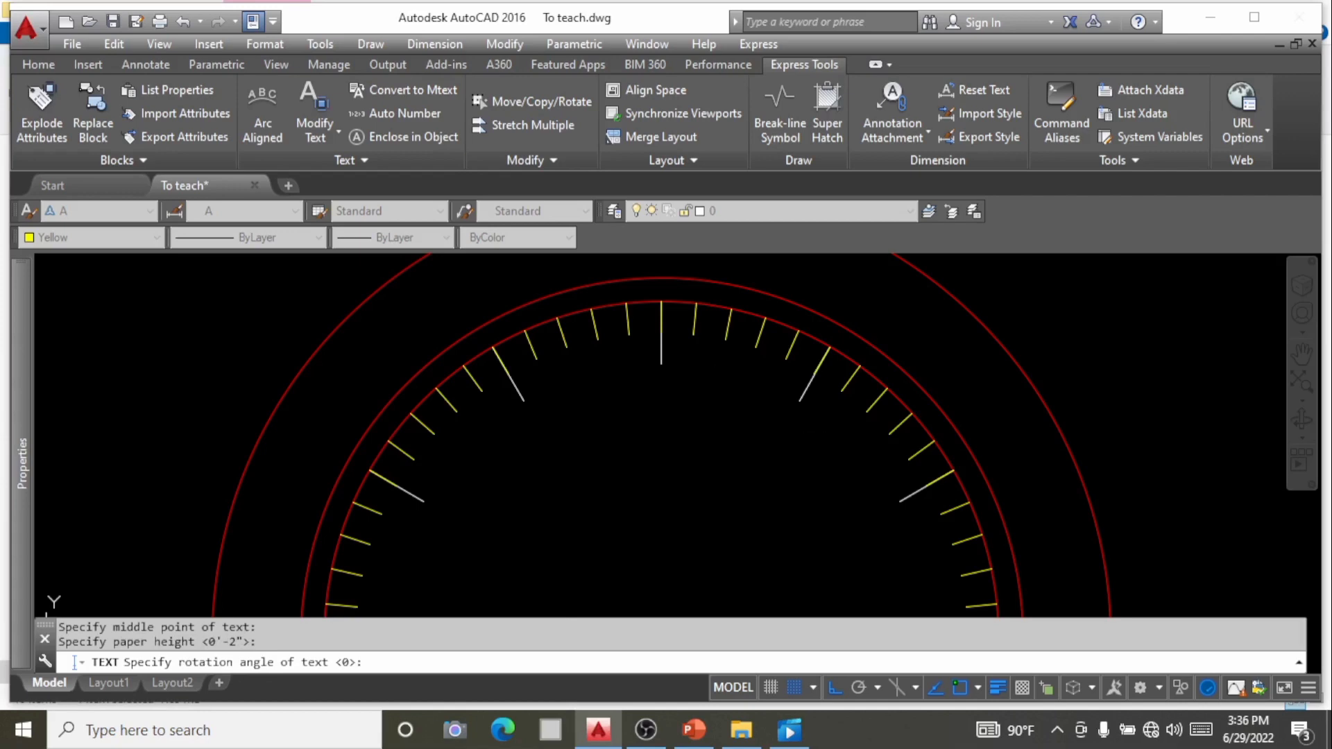
{"action": "key", "text": "Return"}
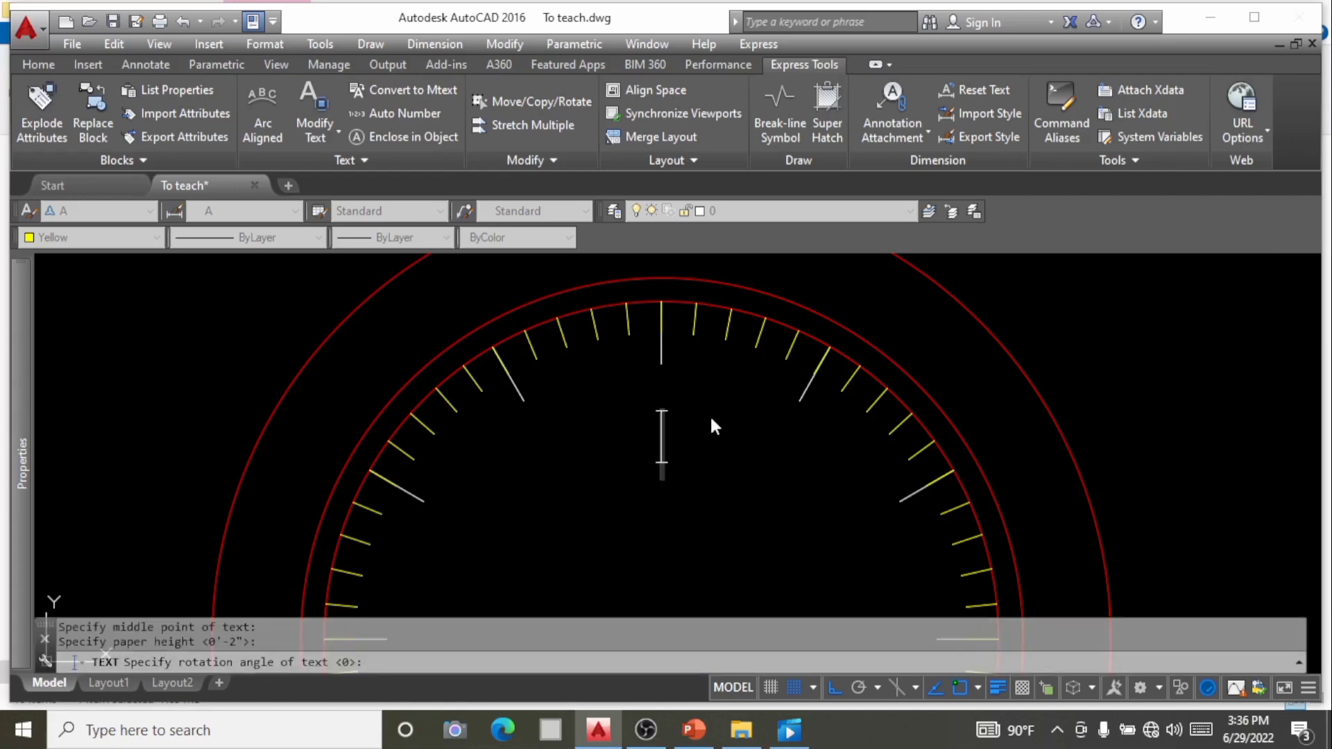
{"action": "type", "text": "12"}
{"action": "left_click", "coordinate": [759, 431]}
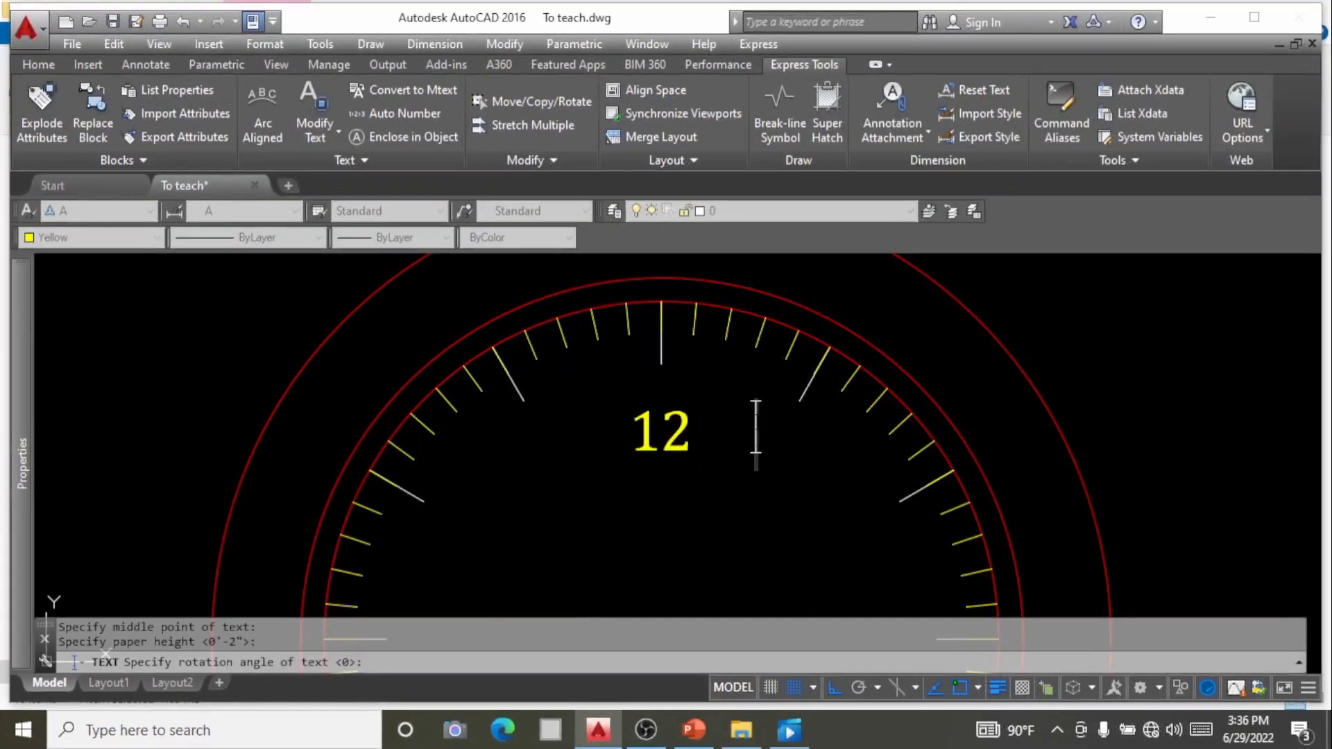
{"action": "key", "text": "Return"}
{"action": "scroll", "coordinate": [721, 359], "scroll_direction": "up", "scroll_amount": 2}
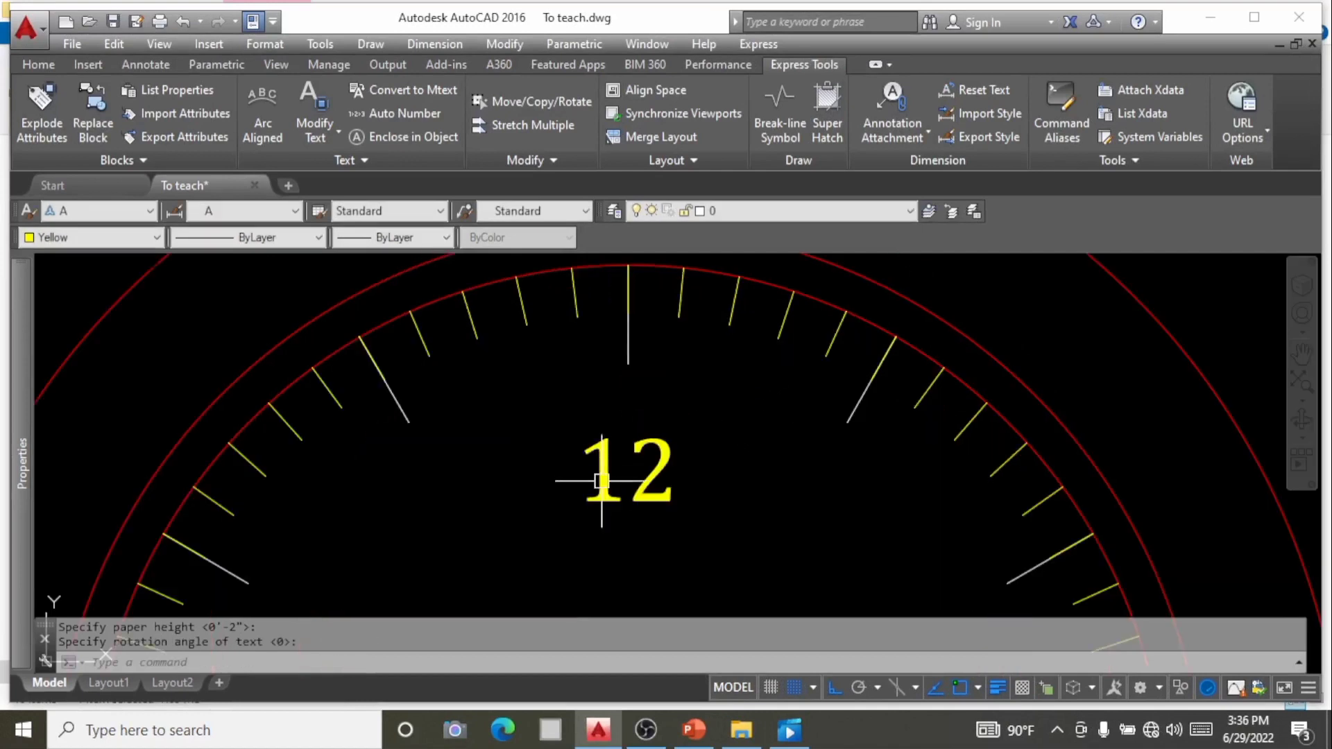
{"action": "left_click", "coordinate": [633, 471]}
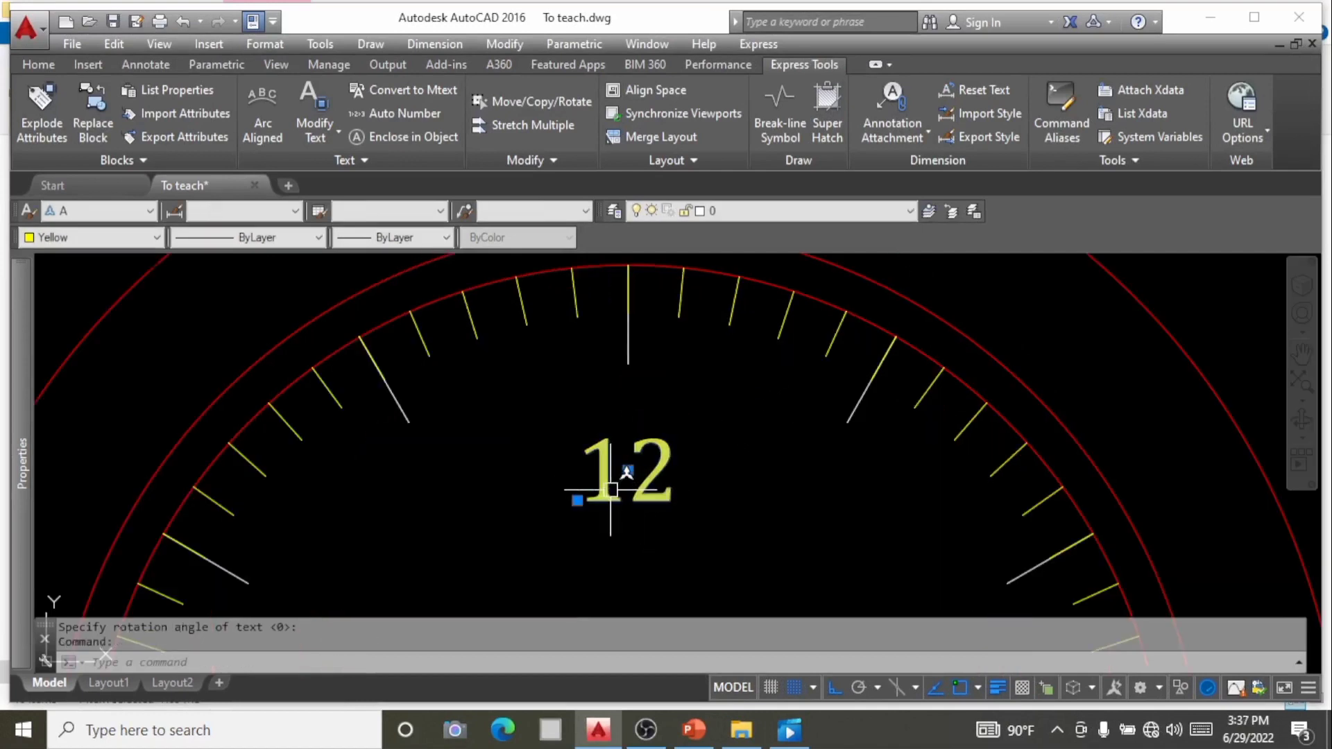
{"action": "left_click", "coordinate": [628, 471]}
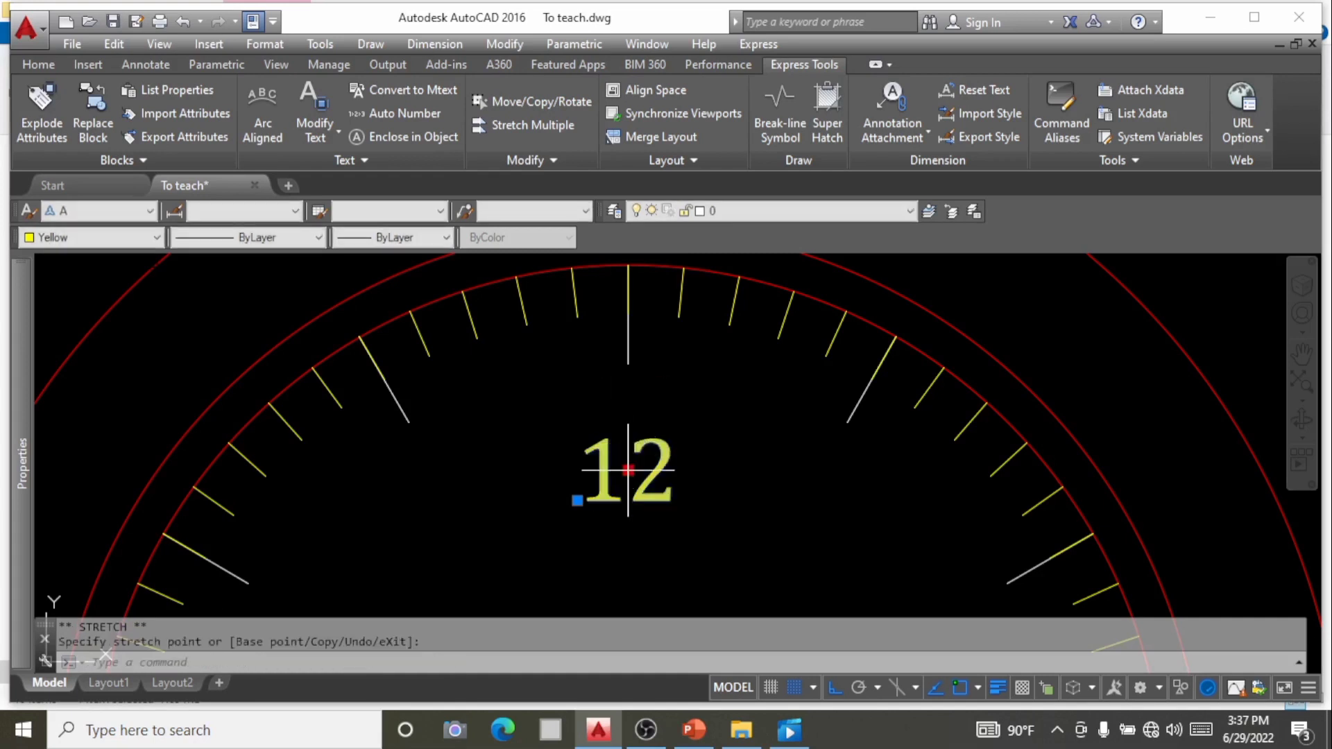
{"action": "left_click", "coordinate": [630, 410]}
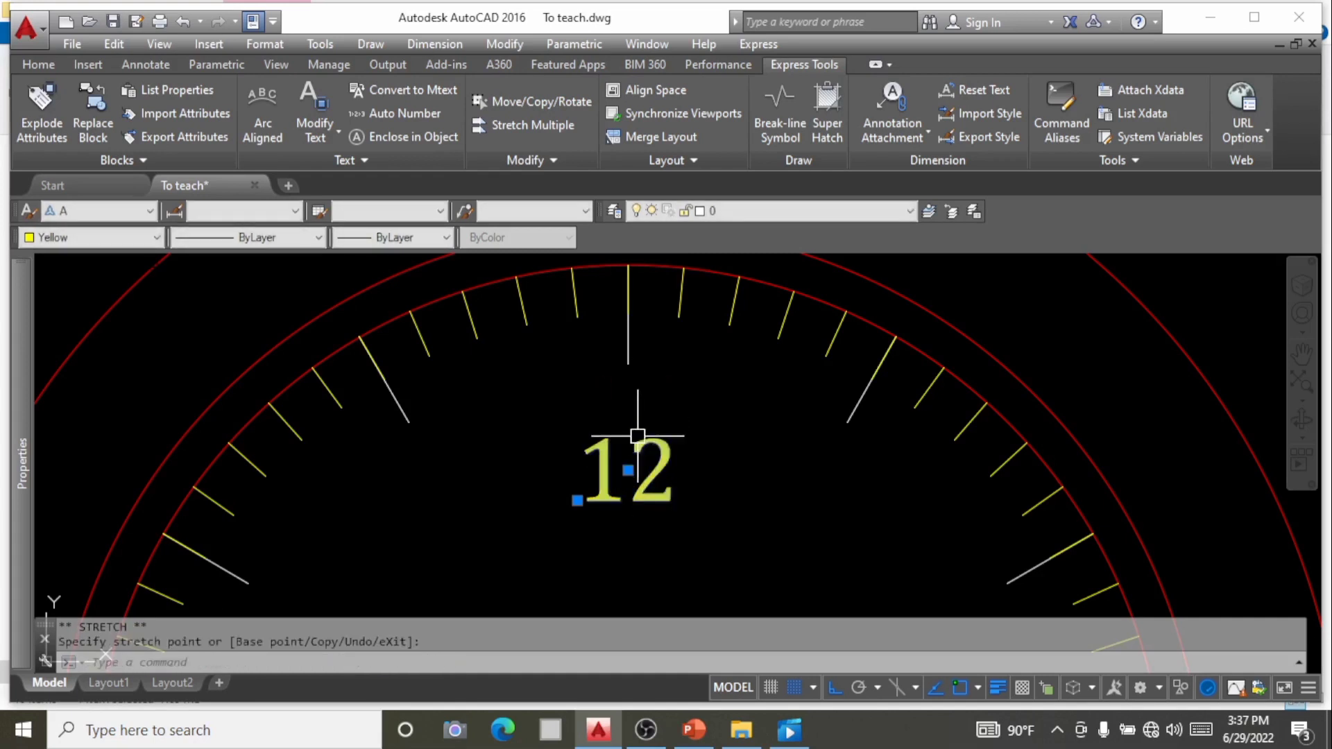
{"action": "key", "text": "Escape"}
Try to move the numeral 12 upward with the Move command's displacement option, and undo that move.
{"action": "type", "text": "m"}
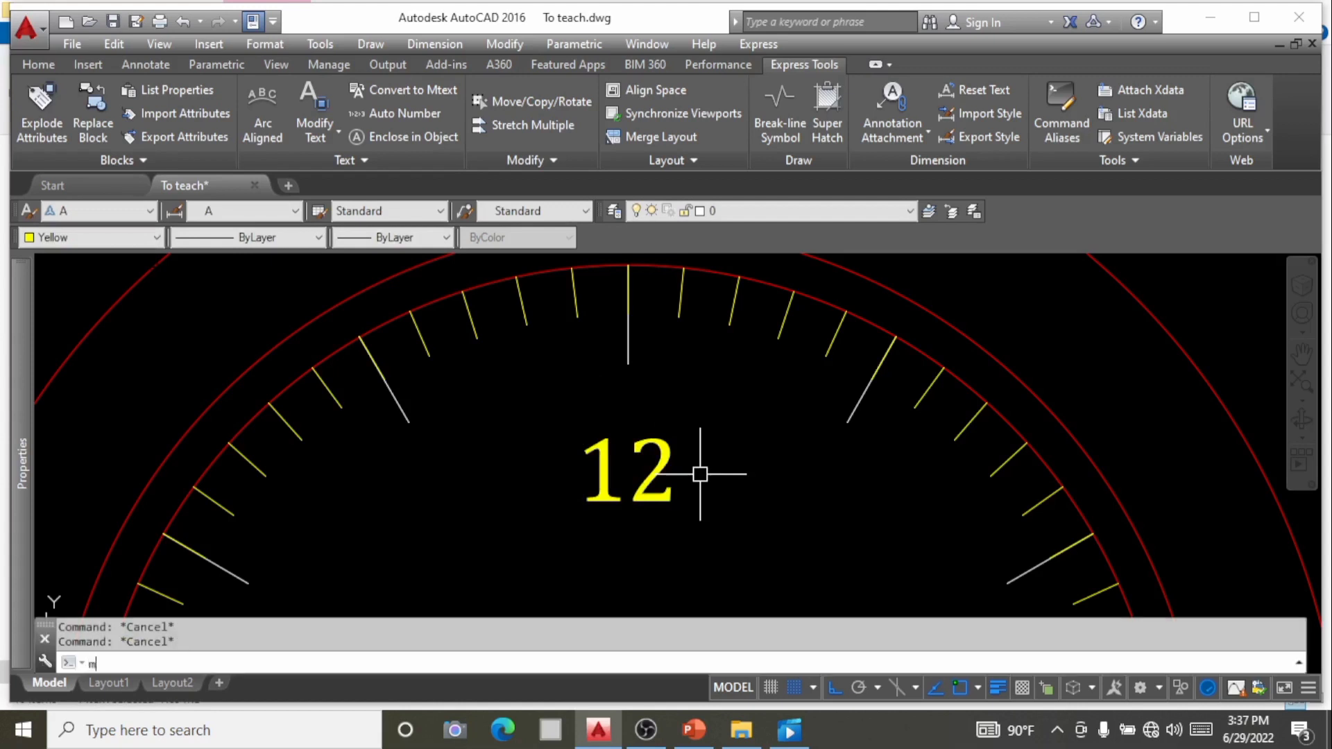
{"action": "key", "text": "Return"}
{"action": "left_click", "coordinate": [643, 503]}
{"action": "key", "text": "Return"}
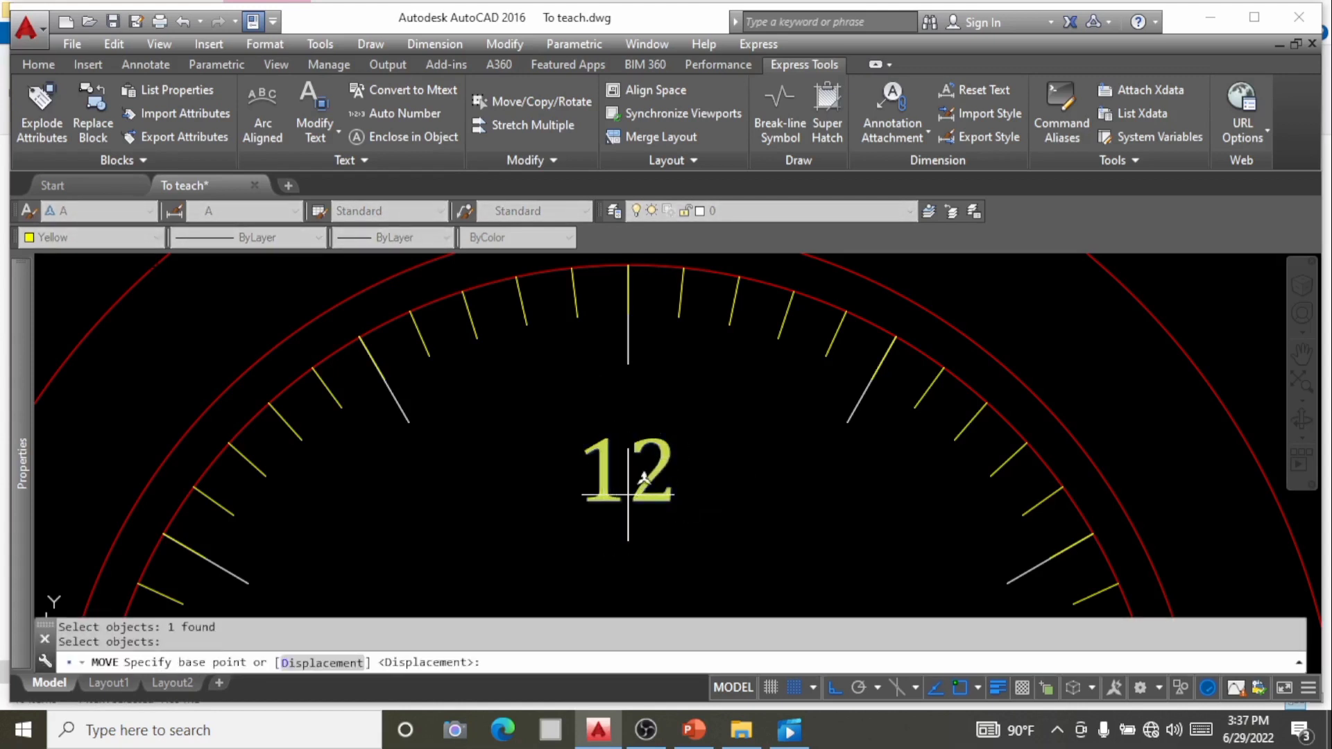
{"action": "key", "text": "Return"}
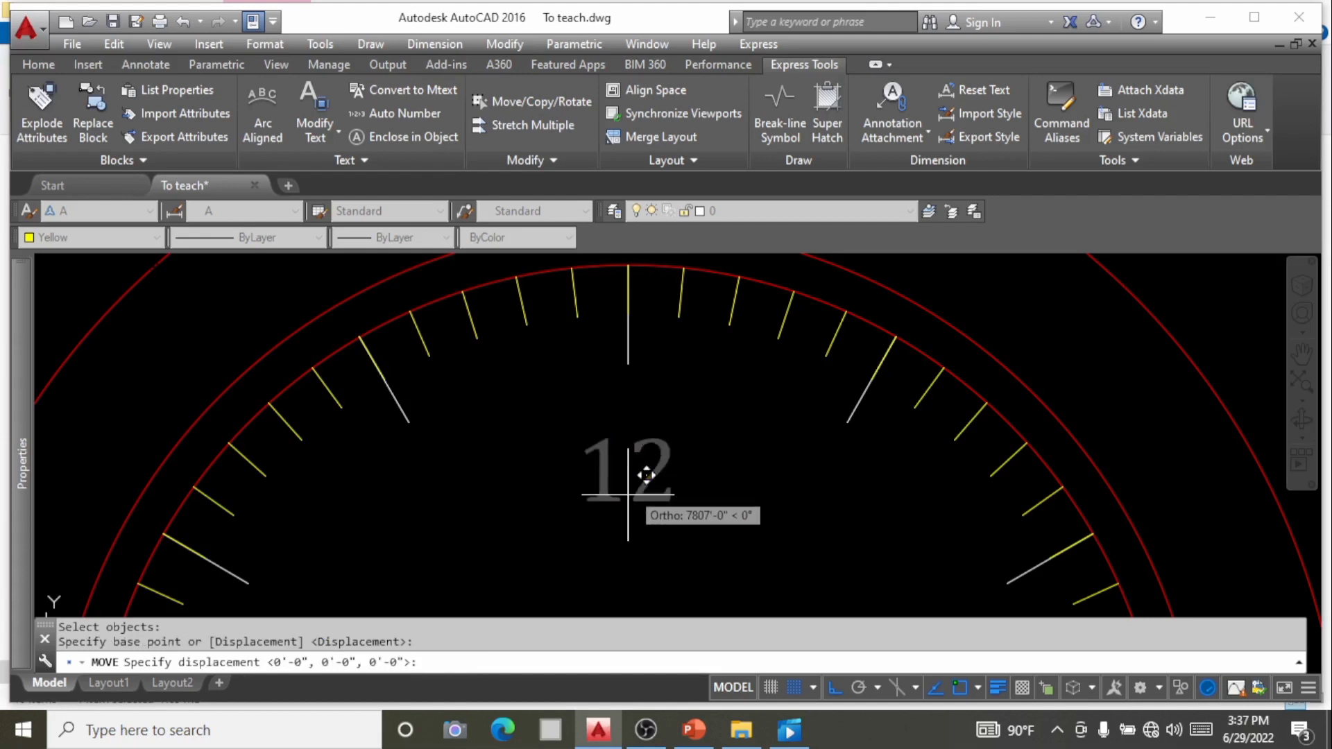
{"action": "left_click", "coordinate": [629, 450]}
{"action": "key", "text": "Escape"}
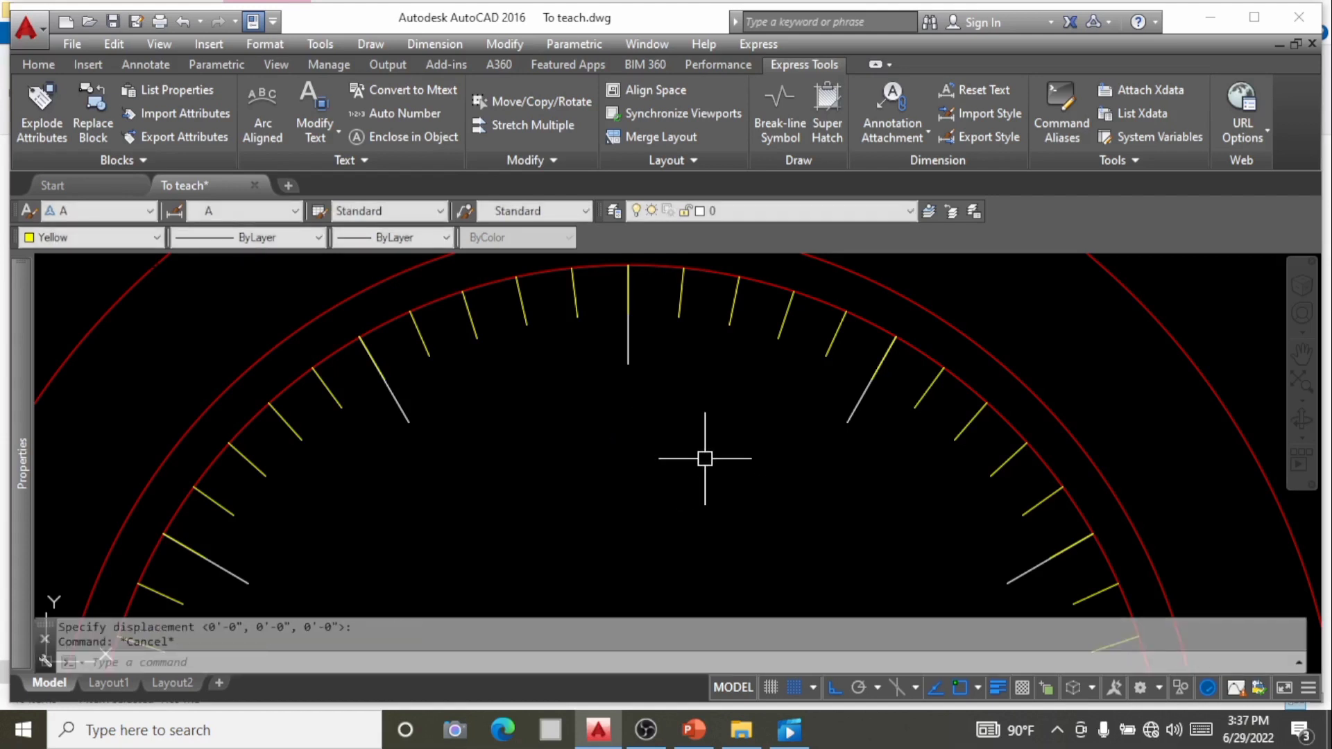
{"action": "key", "text": "ctrl+z"}
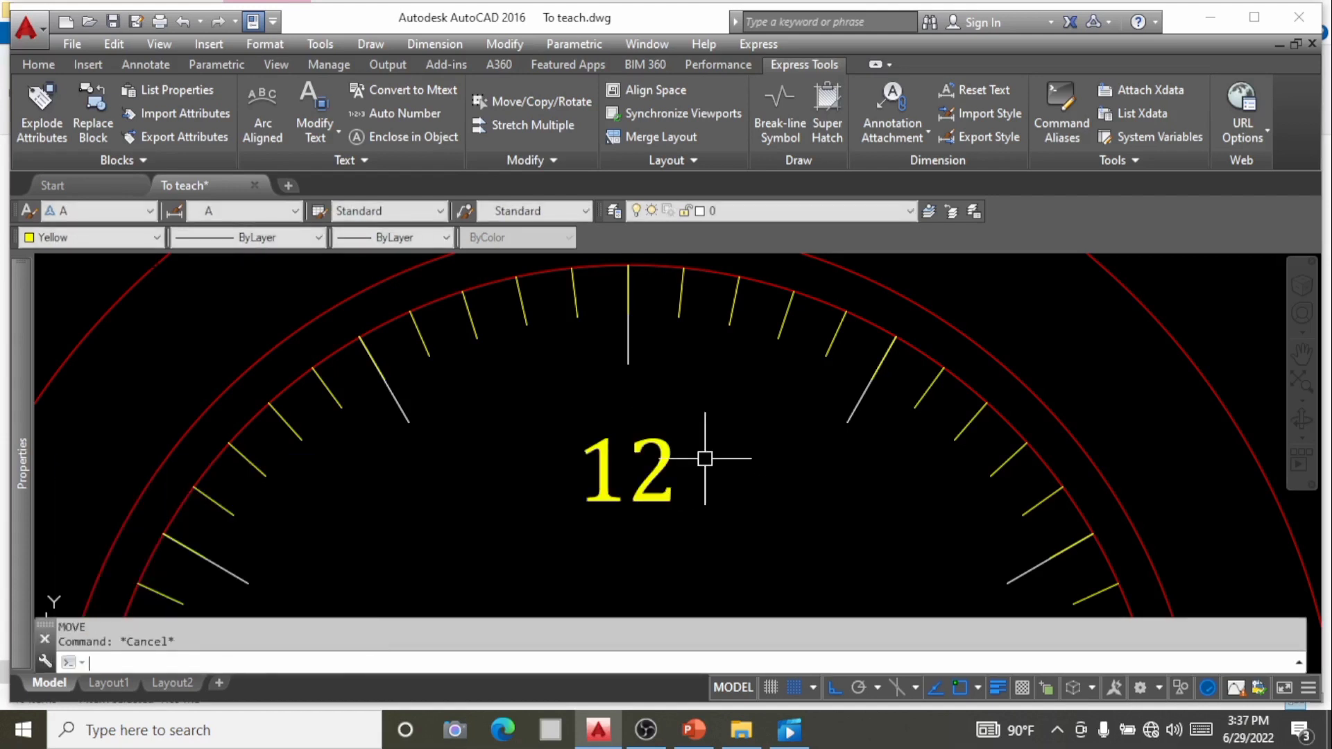
Move the numeral 12 straight up so it sits closer beneath the top hour tick.
{"action": "type", "text": "m"}
{"action": "key", "text": "Return"}
{"action": "left_click", "coordinate": [652, 529]}
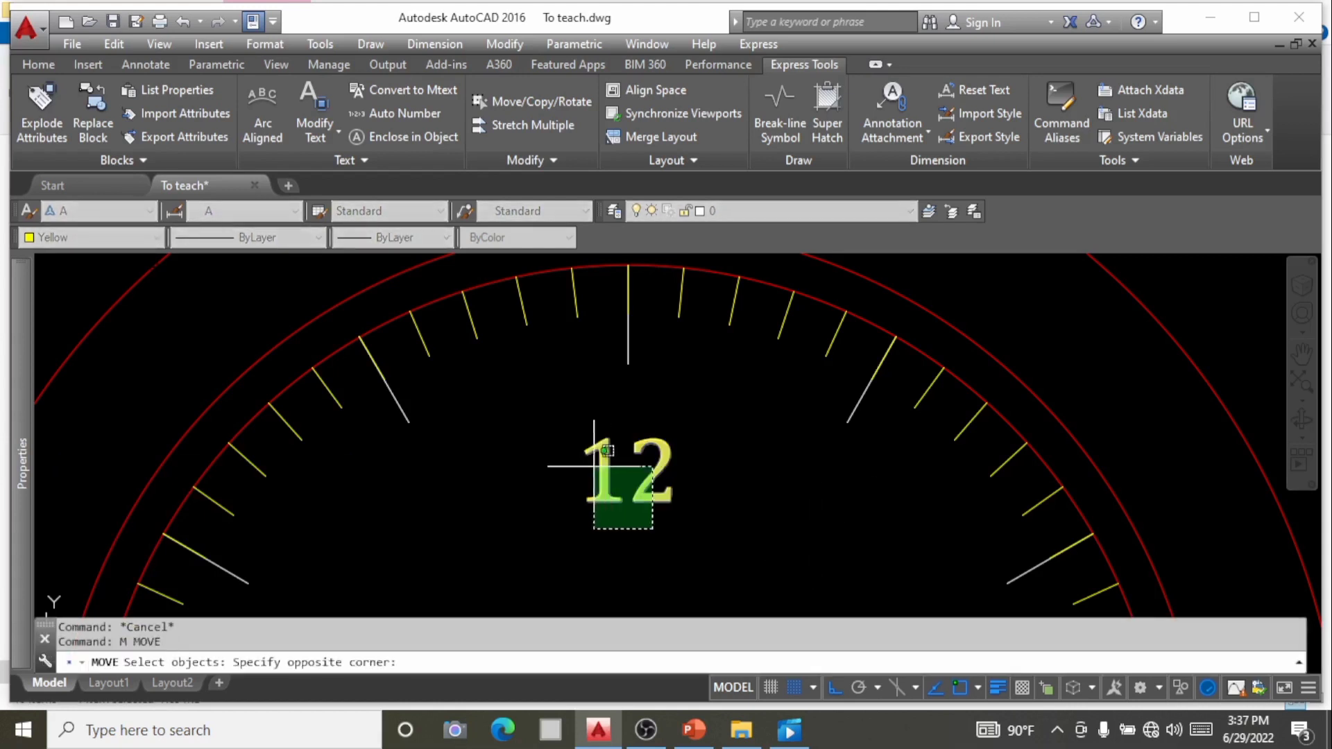
{"action": "left_click", "coordinate": [594, 466]}
{"action": "key", "text": "Return"}
{"action": "left_click", "coordinate": [558, 489]}
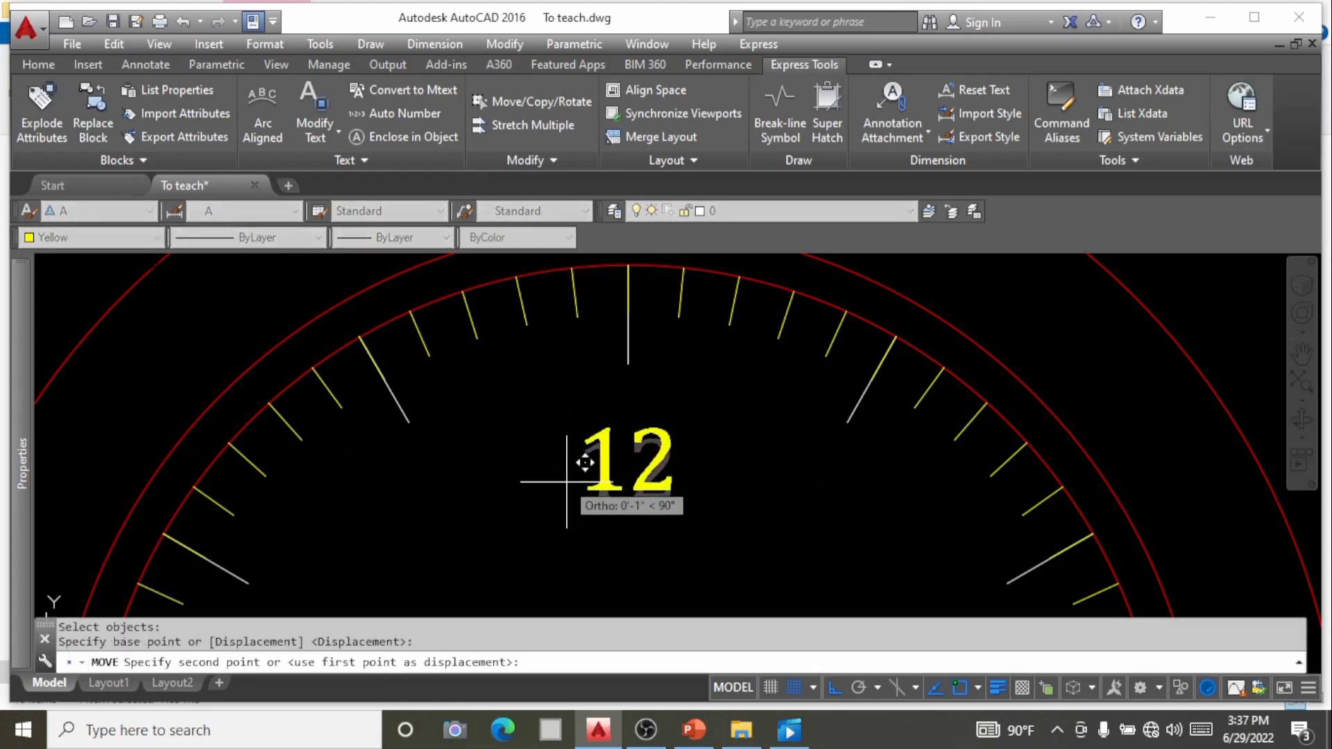
{"action": "left_click", "coordinate": [565, 442]}
{"action": "key", "text": "Return"}
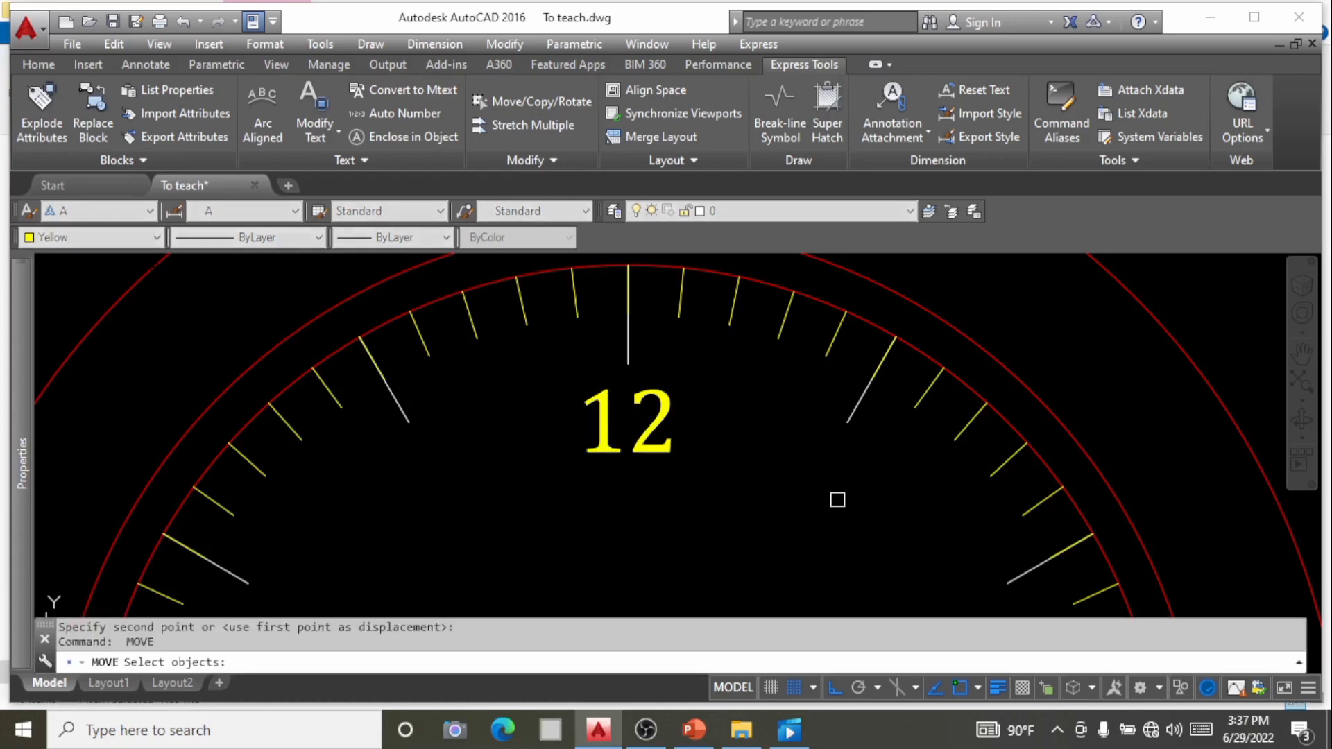
{"action": "key", "text": "Escape"}
Create a polar array of the numeral 12 around the center of the red circles.
{"action": "scroll", "coordinate": [804, 490], "scroll_direction": "down", "scroll_amount": 5}
{"action": "scroll", "coordinate": [804, 490], "scroll_direction": "down", "scroll_amount": 3}
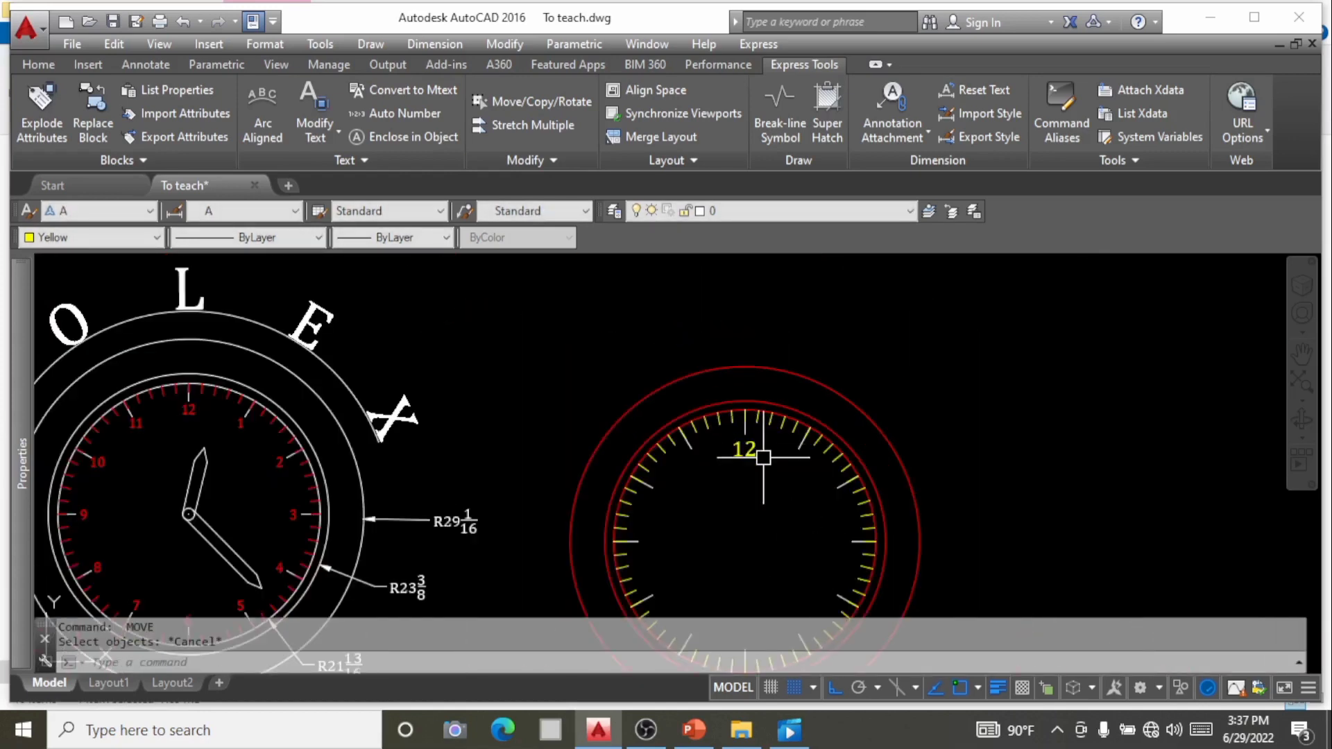
{"action": "scroll", "coordinate": [758, 452], "scroll_direction": "down", "scroll_amount": 2}
{"action": "scroll", "coordinate": [770, 514], "scroll_direction": "up", "scroll_amount": 2}
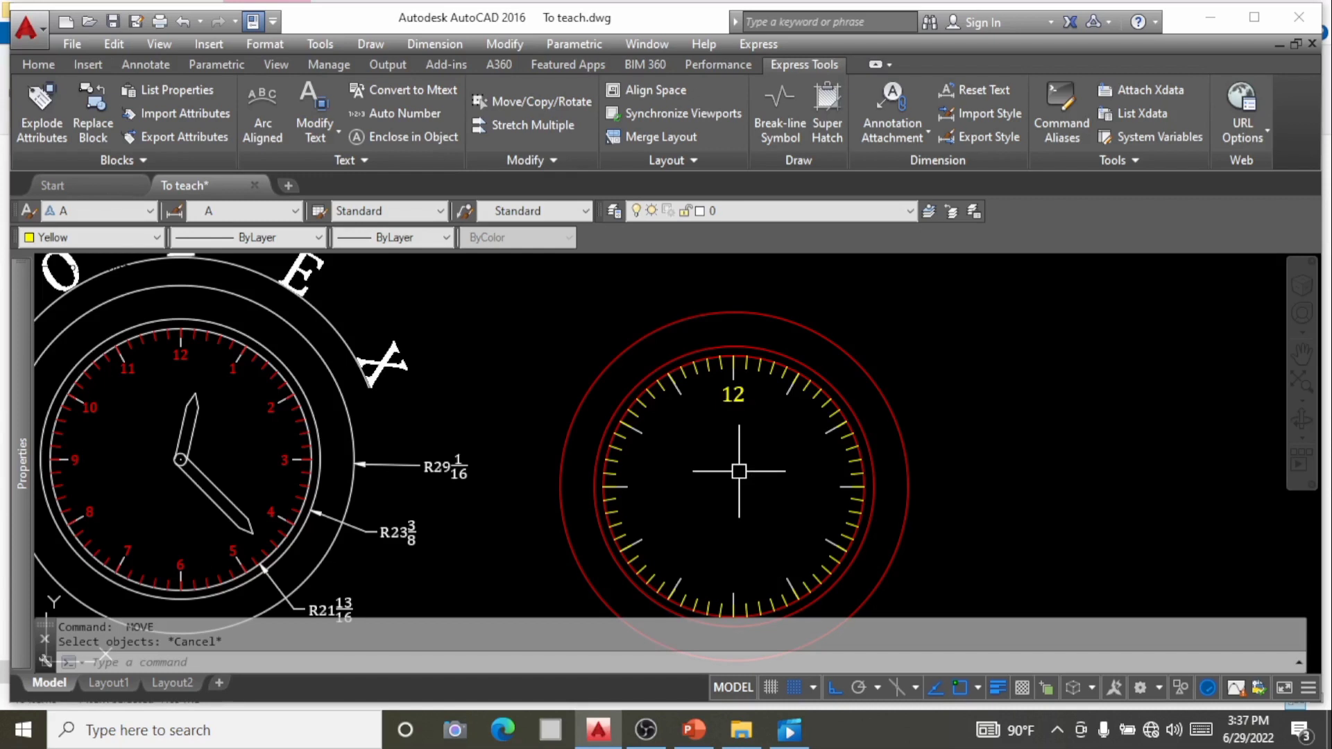
{"action": "type", "text": "ar"}
{"action": "key", "text": "Return"}
{"action": "scroll", "coordinate": [741, 392], "scroll_direction": "up", "scroll_amount": 5}
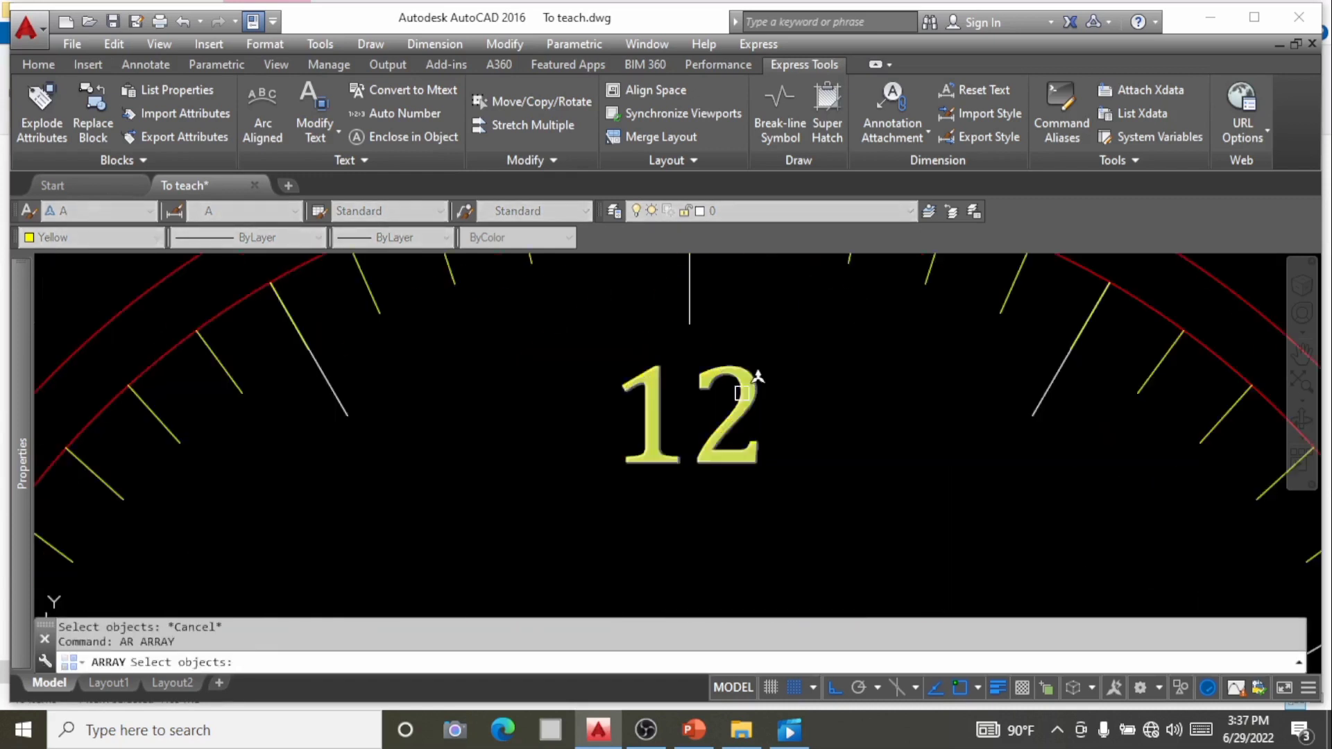
{"action": "left_click", "coordinate": [778, 476]}
{"action": "left_click", "coordinate": [638, 408]}
{"action": "key", "text": "Return"}
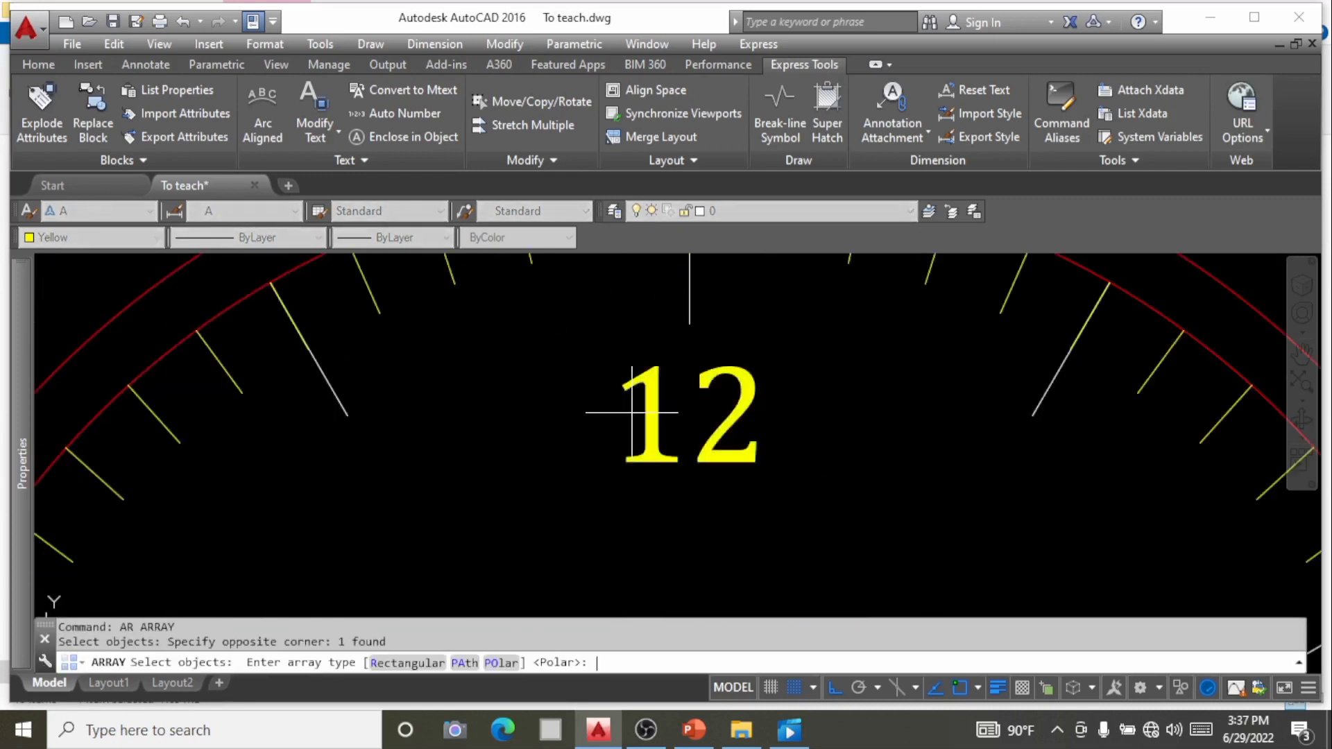
{"action": "left_click", "coordinate": [501, 664]}
{"action": "scroll", "coordinate": [597, 450], "scroll_direction": "down", "scroll_amount": 2}
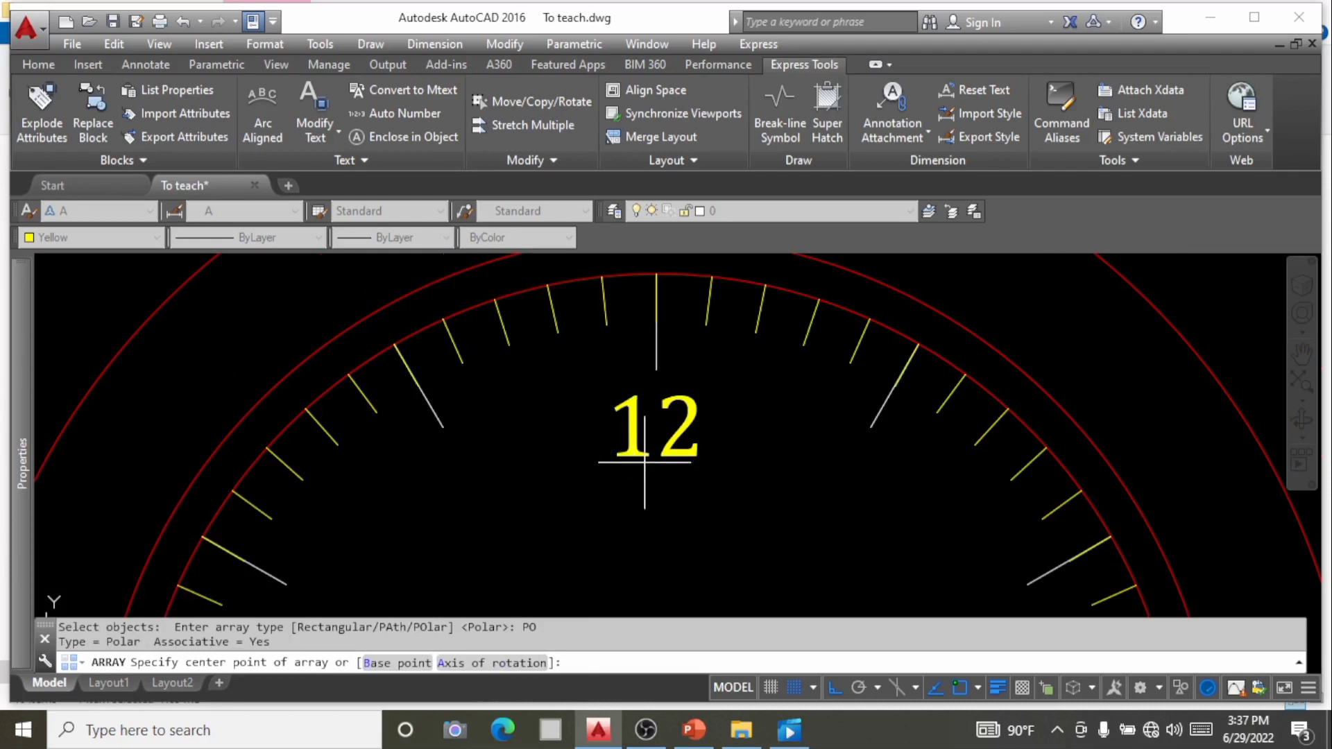
{"action": "scroll", "coordinate": [666, 418], "scroll_direction": "down", "scroll_amount": 2}
{"action": "scroll", "coordinate": [676, 409], "scroll_direction": "down", "scroll_amount": 2}
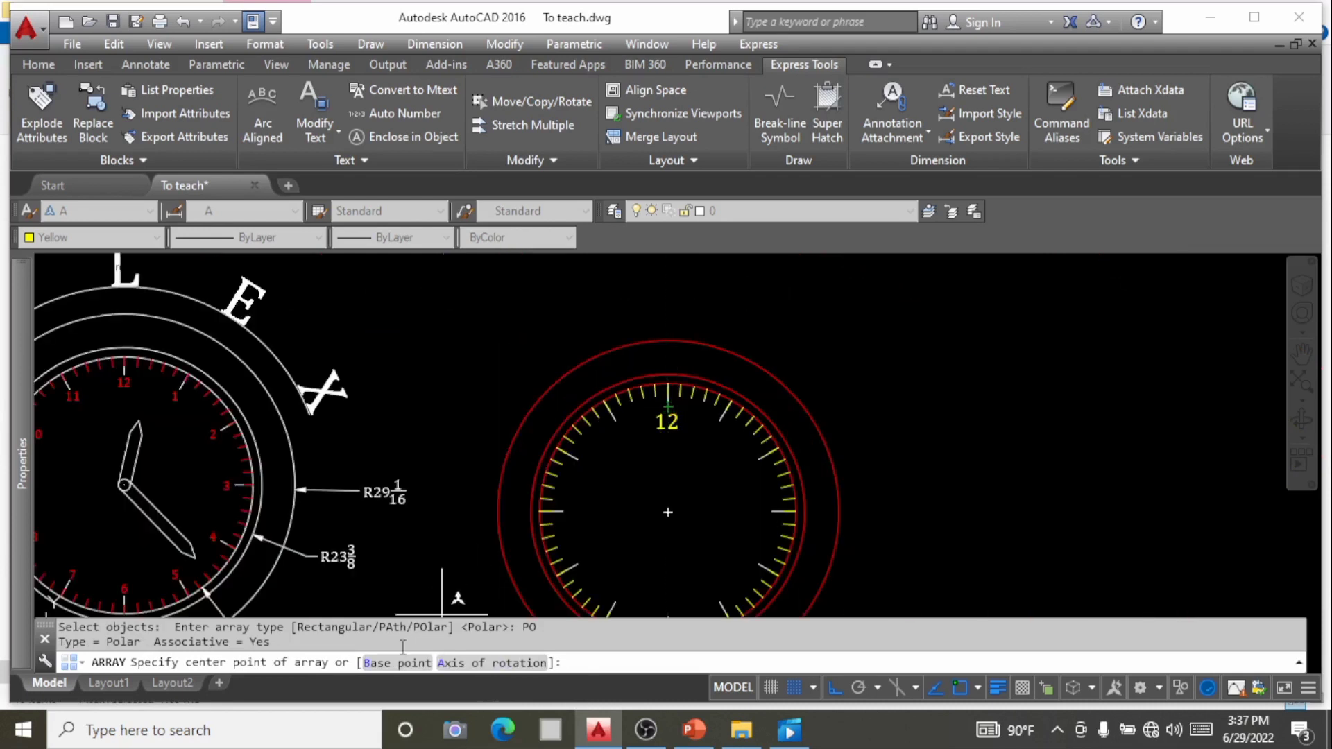
{"action": "left_click", "coordinate": [667, 512]}
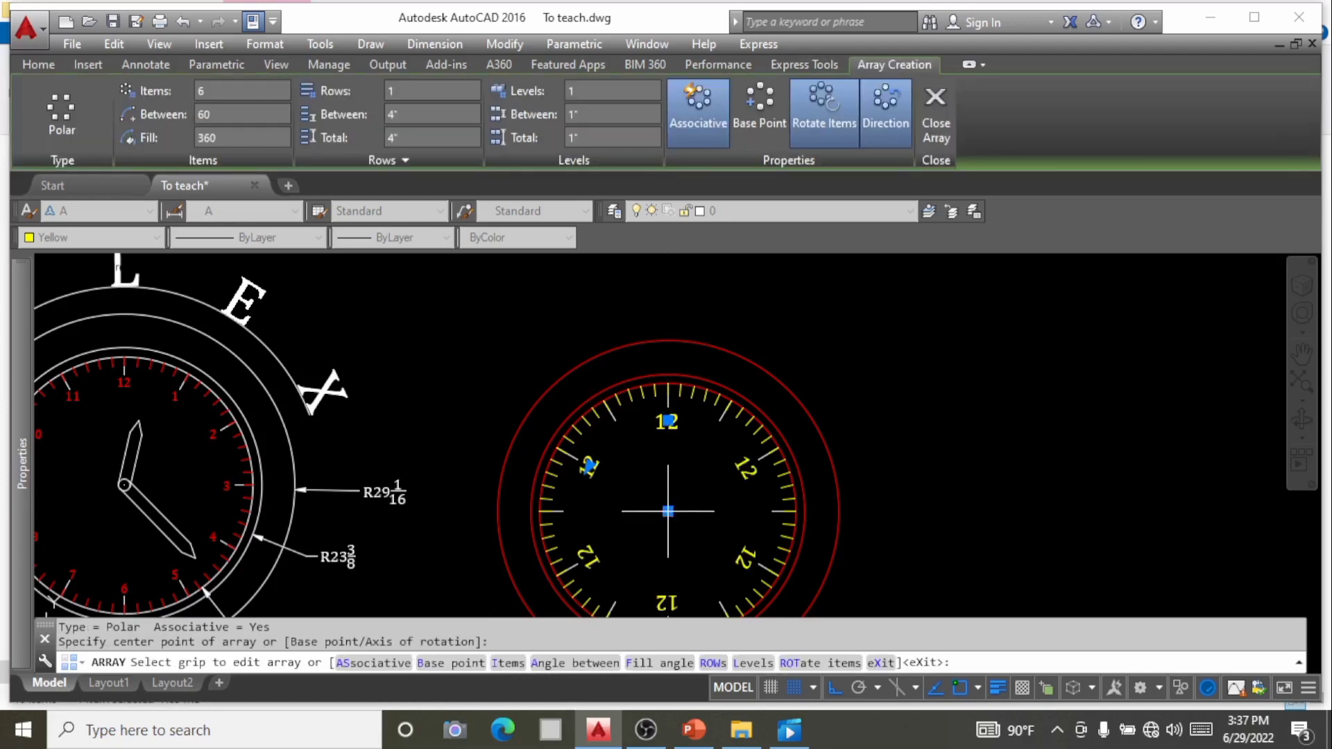
Set the numeral array to 12 items and finish it.
{"action": "left_click", "coordinate": [198, 90]}
{"action": "type", "text": "12"}
{"action": "key", "text": "Return"}
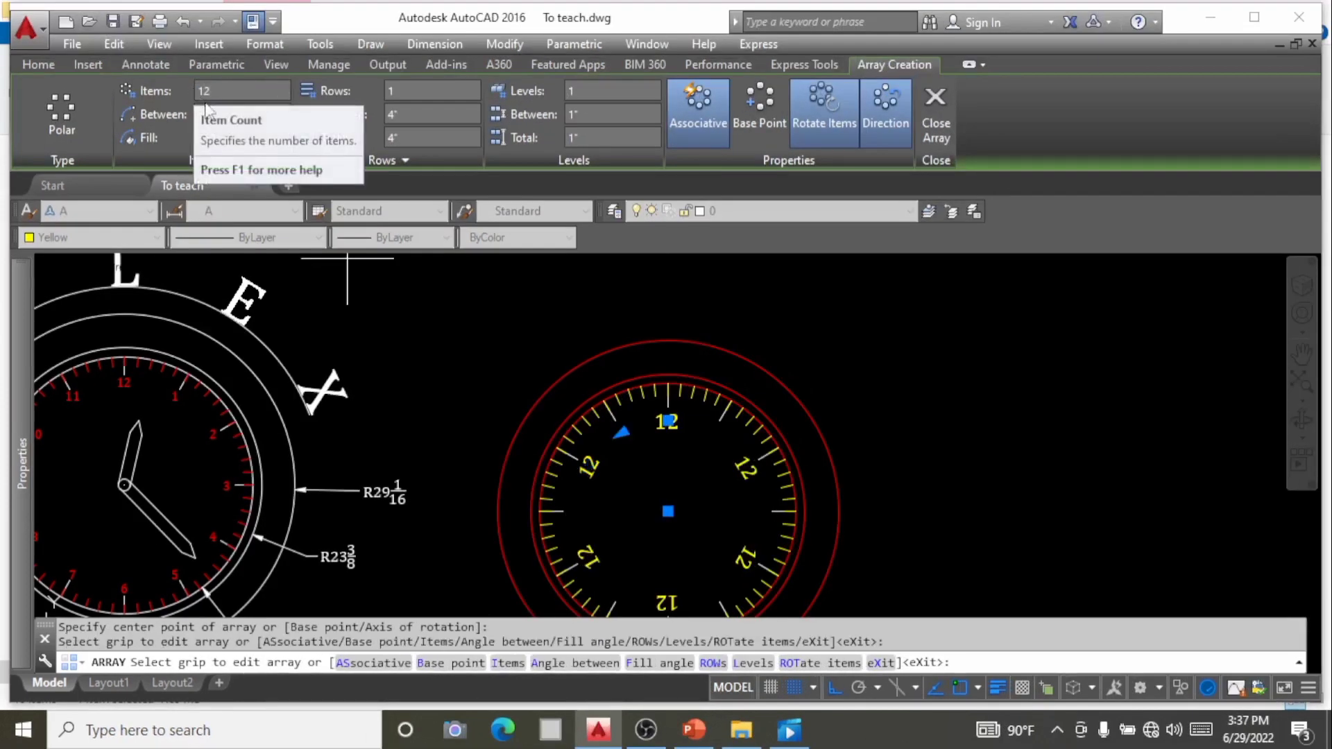
{"action": "key", "text": "Return"}
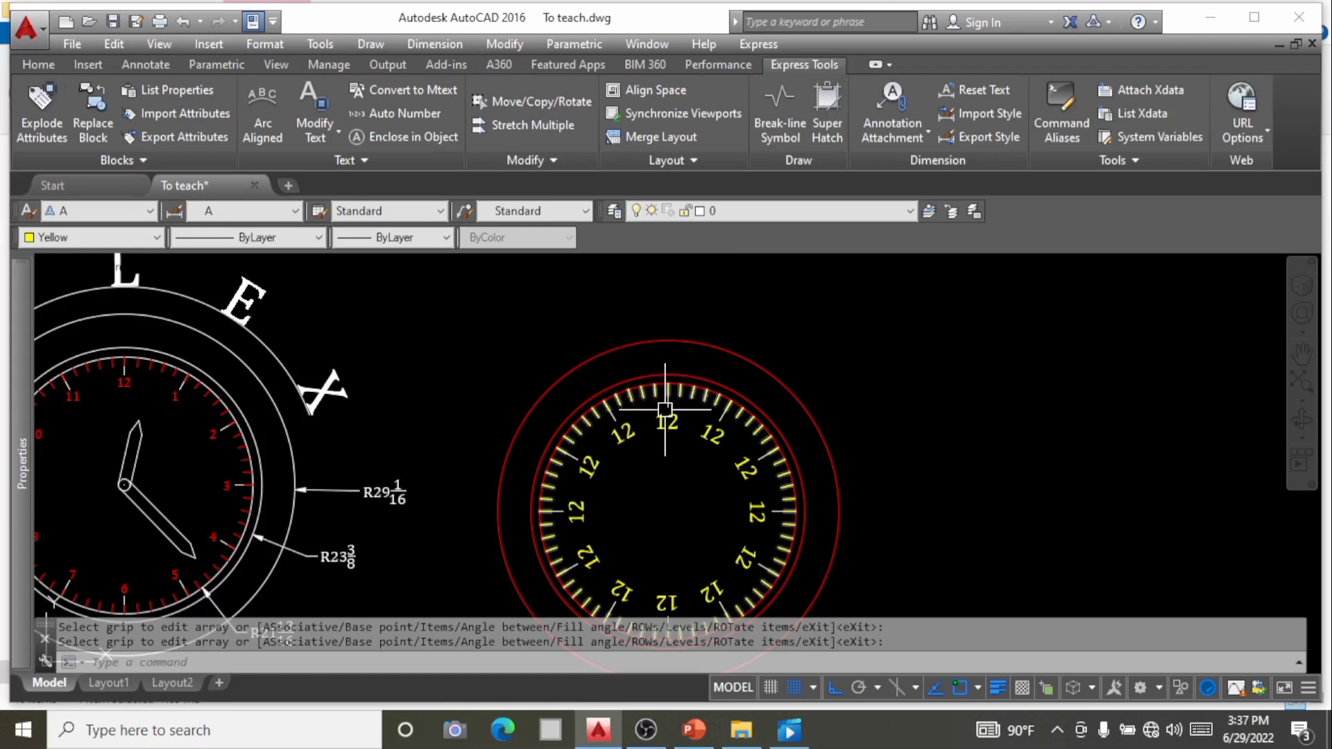
Turn off item rotation in the numeral array so that every numeral stands upright.
{"action": "left_click", "coordinate": [668, 421]}
{"action": "mouse_move", "coordinate": [669, 426]}
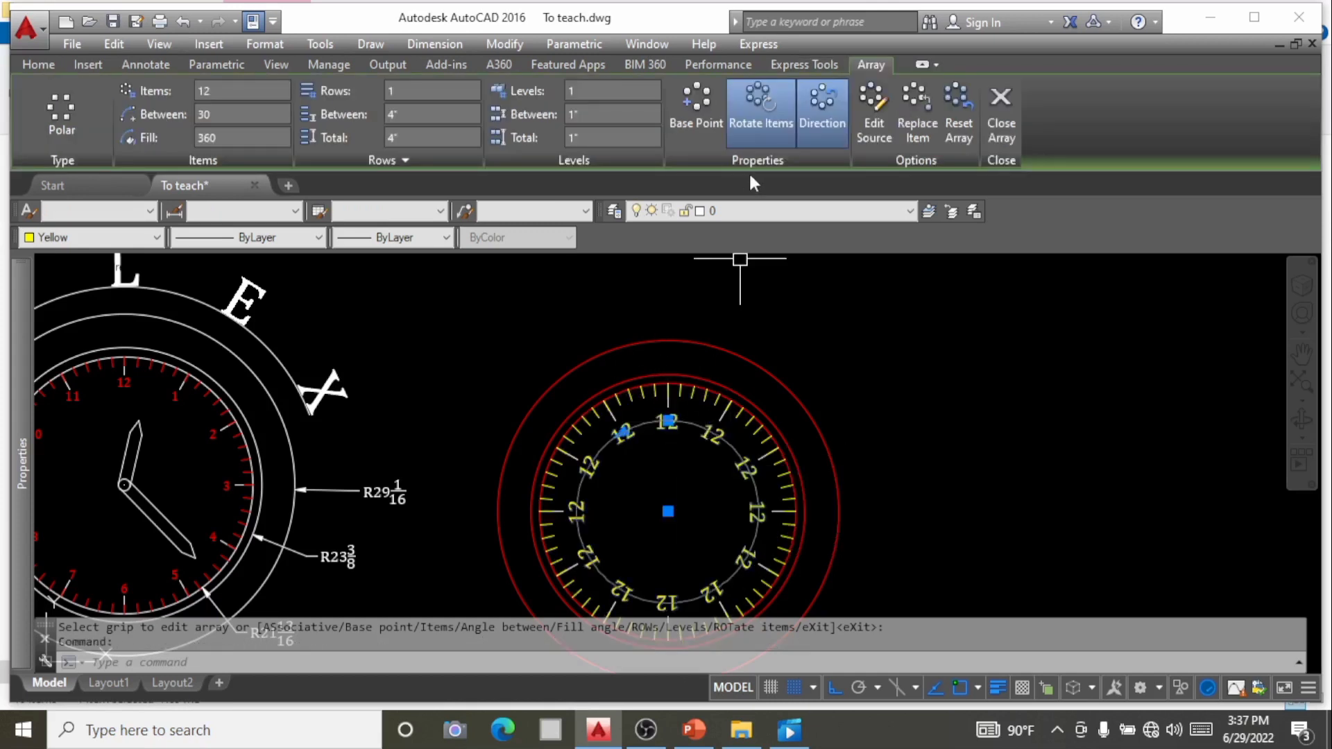
{"action": "left_click", "coordinate": [757, 131]}
{"action": "left_click", "coordinate": [895, 404]}
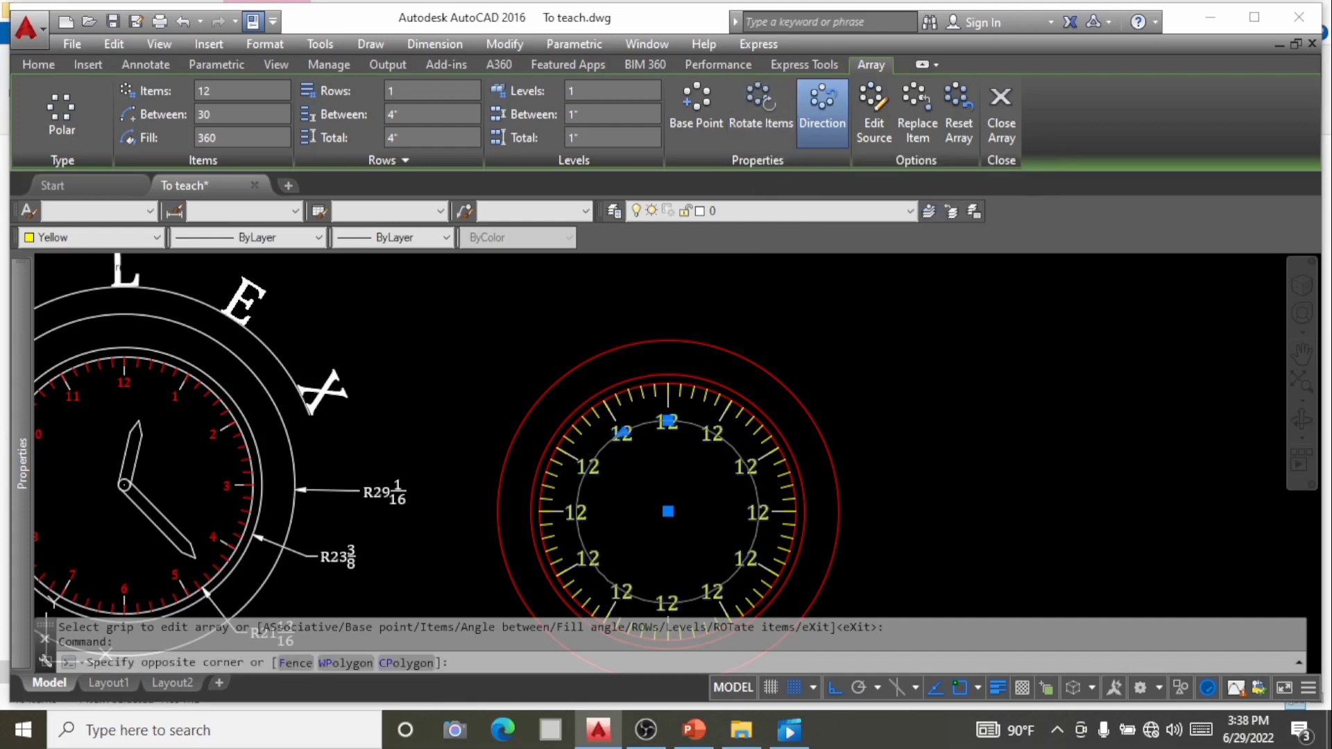
{"action": "key", "text": "Escape"}
Explode the polar array of numerals into separate text objects.
{"action": "scroll", "coordinate": [670, 444], "scroll_direction": "up", "scroll_amount": 2}
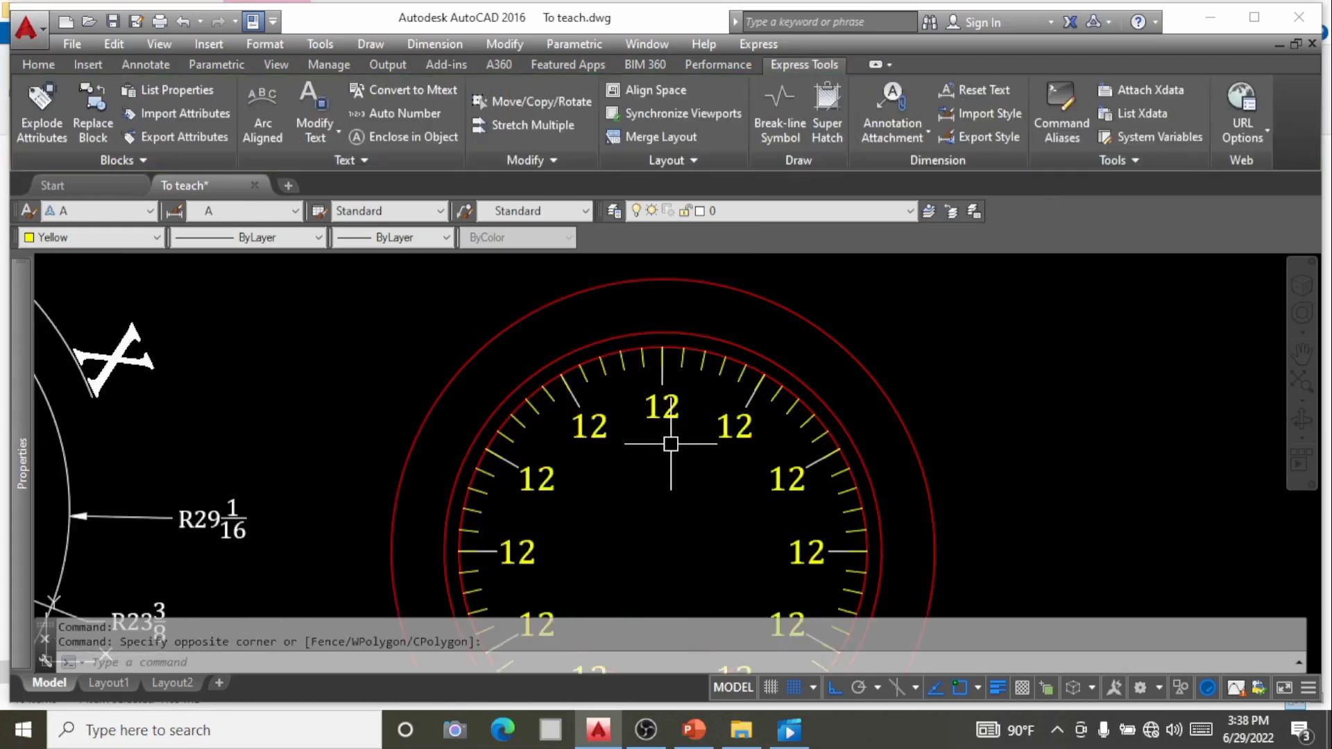
{"action": "left_click", "coordinate": [735, 426]}
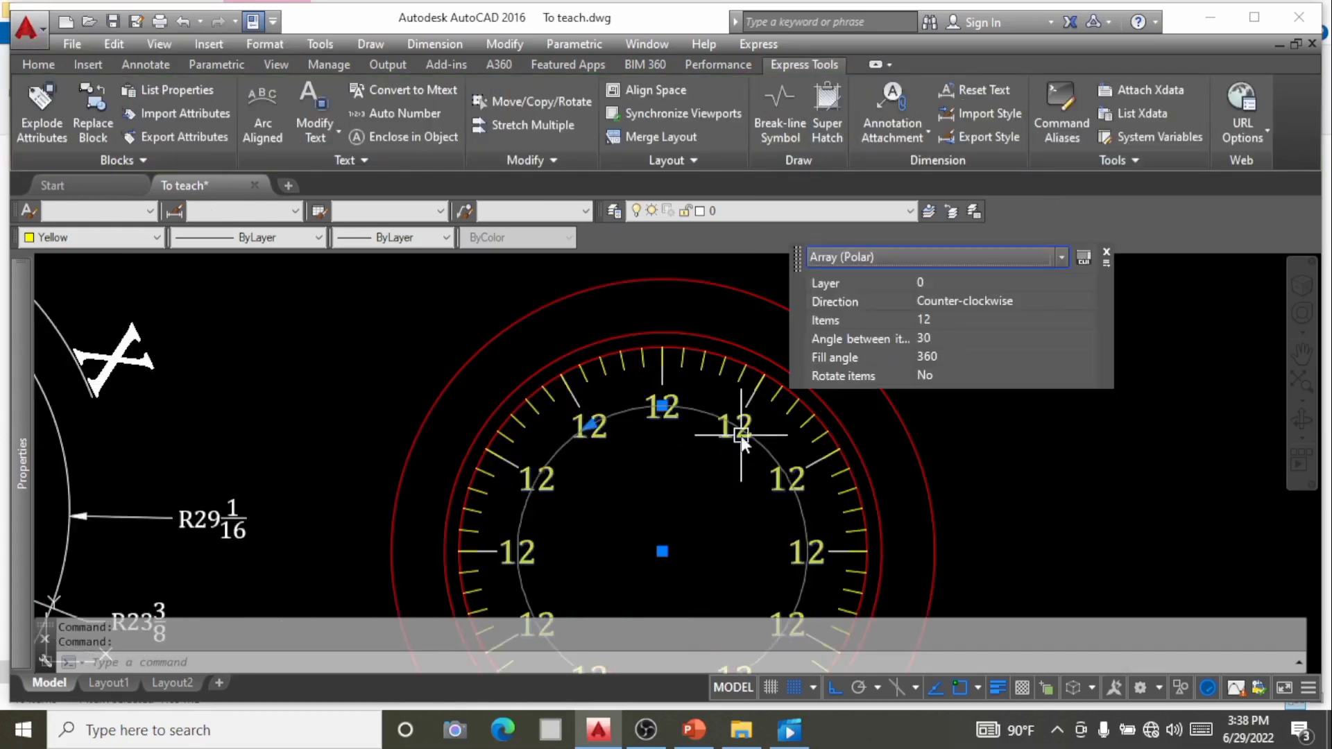
{"action": "key", "text": "Escape"}
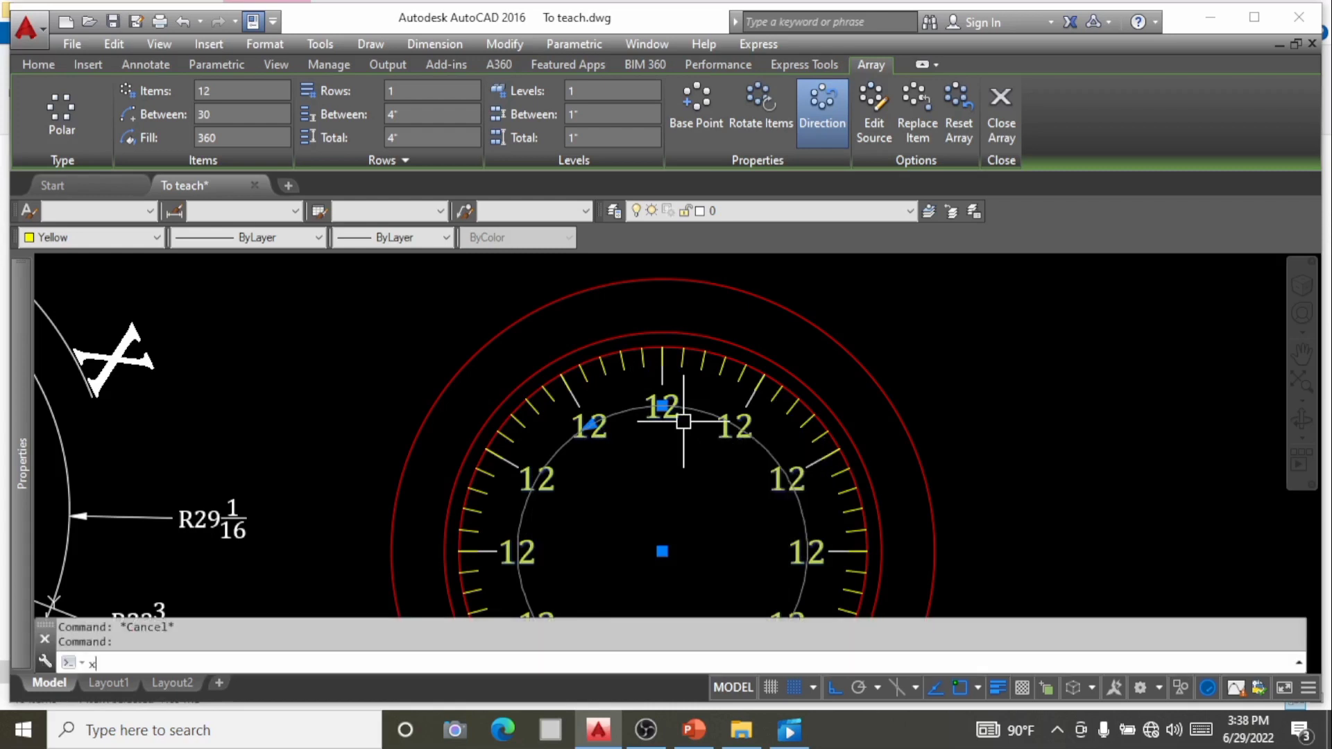
{"action": "type", "text": "x"}
{"action": "left_click", "coordinate": [190, 469]}
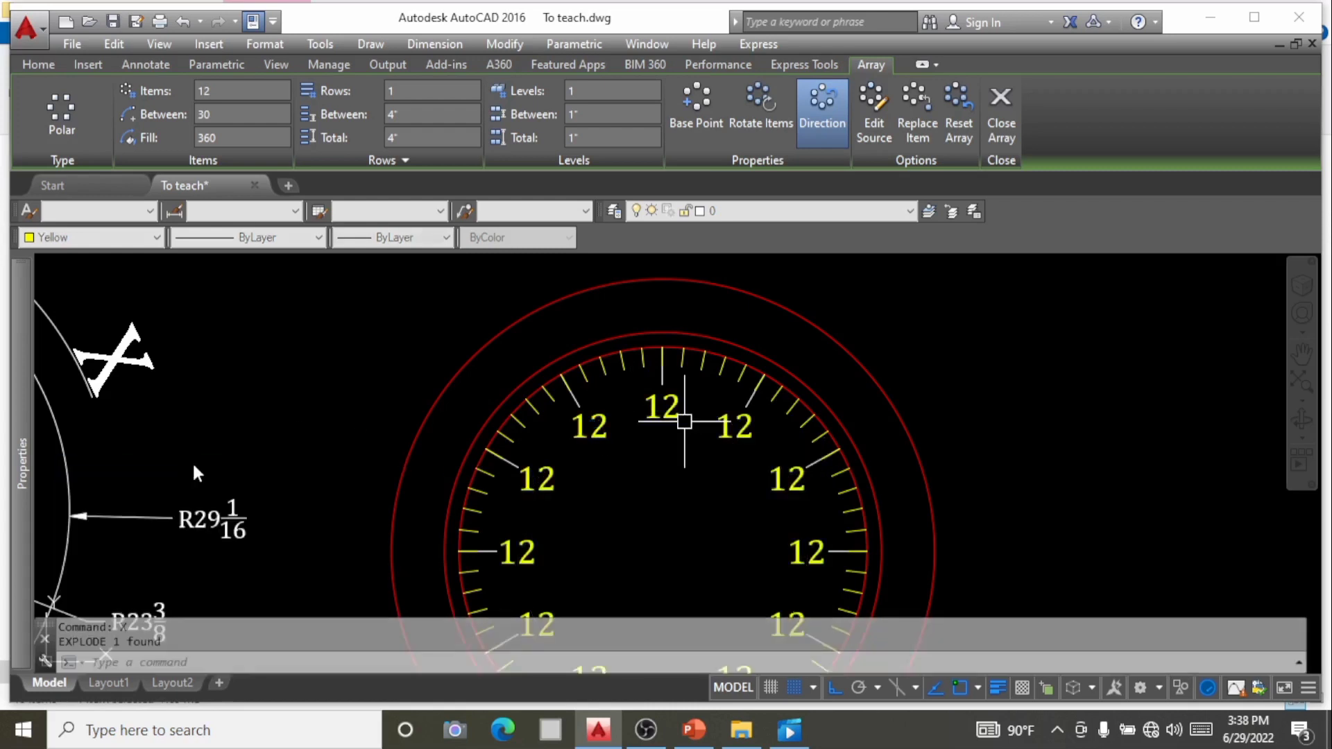
Change the text at the one o'clock position to 1 and at the two o'clock position to 2.
{"action": "left_click", "coordinate": [746, 431]}
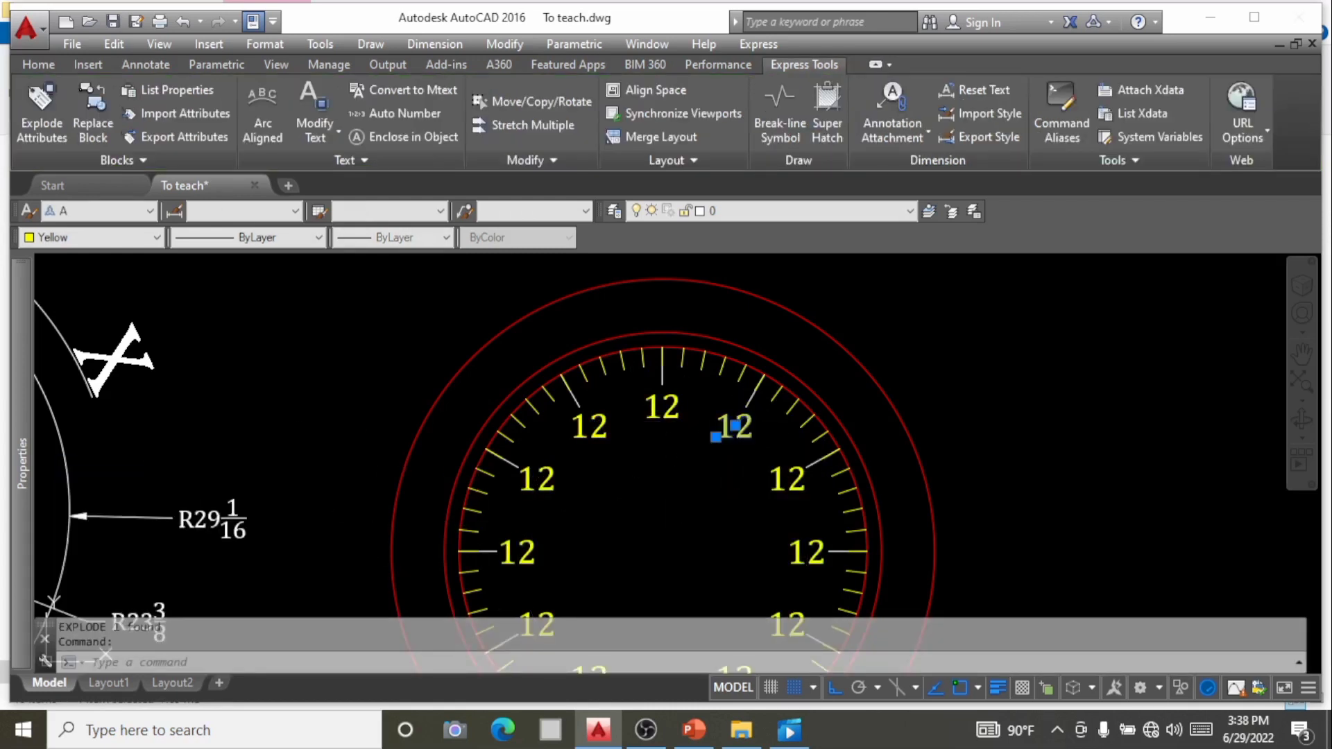
{"action": "double_click", "coordinate": [746, 431]}
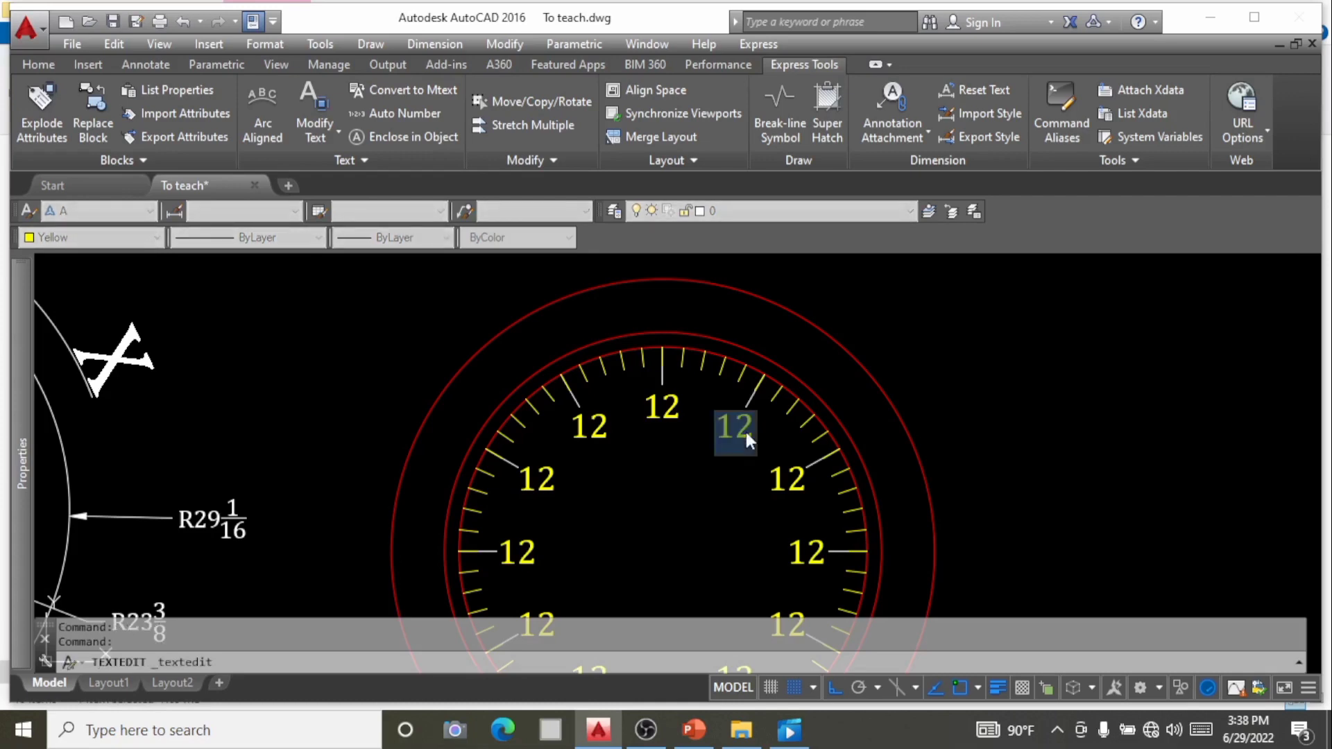
{"action": "type", "text": "1"}
{"action": "key", "text": "Return"}
{"action": "left_click", "coordinate": [789, 479]}
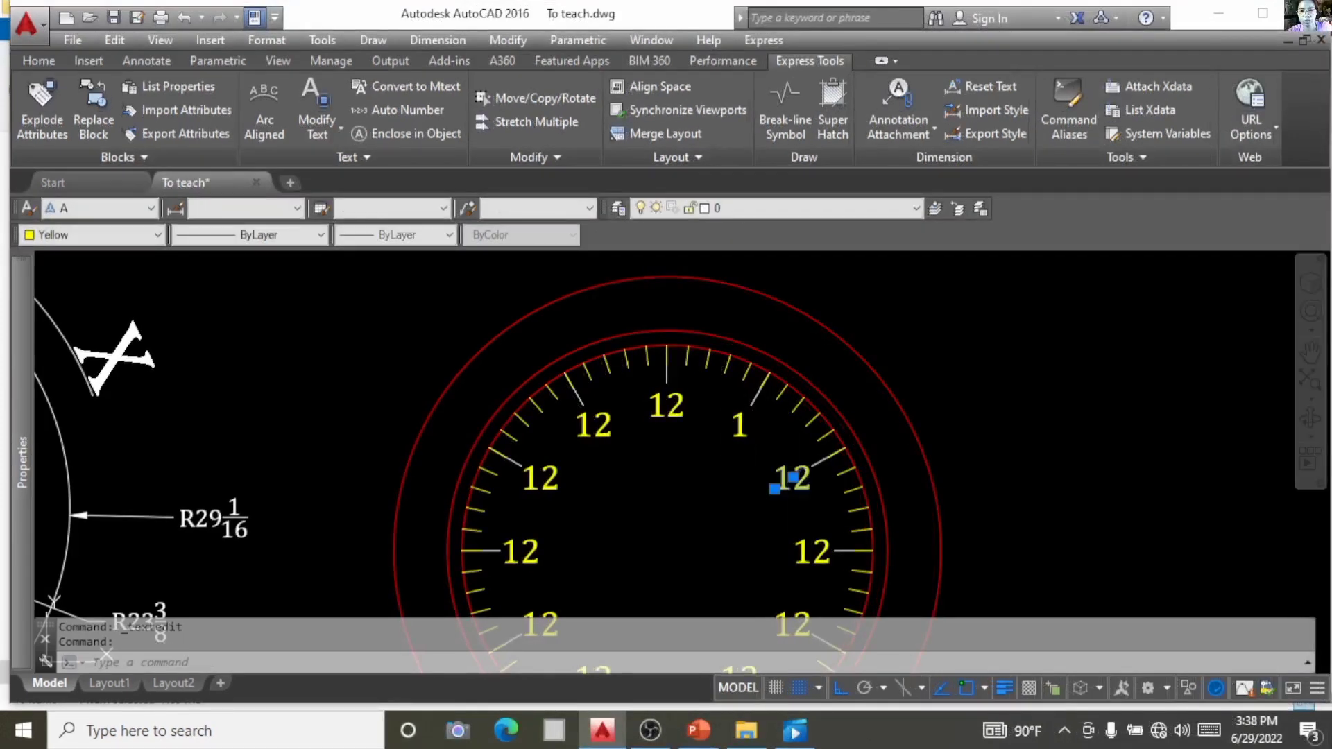
{"action": "double_click", "coordinate": [798, 483]}
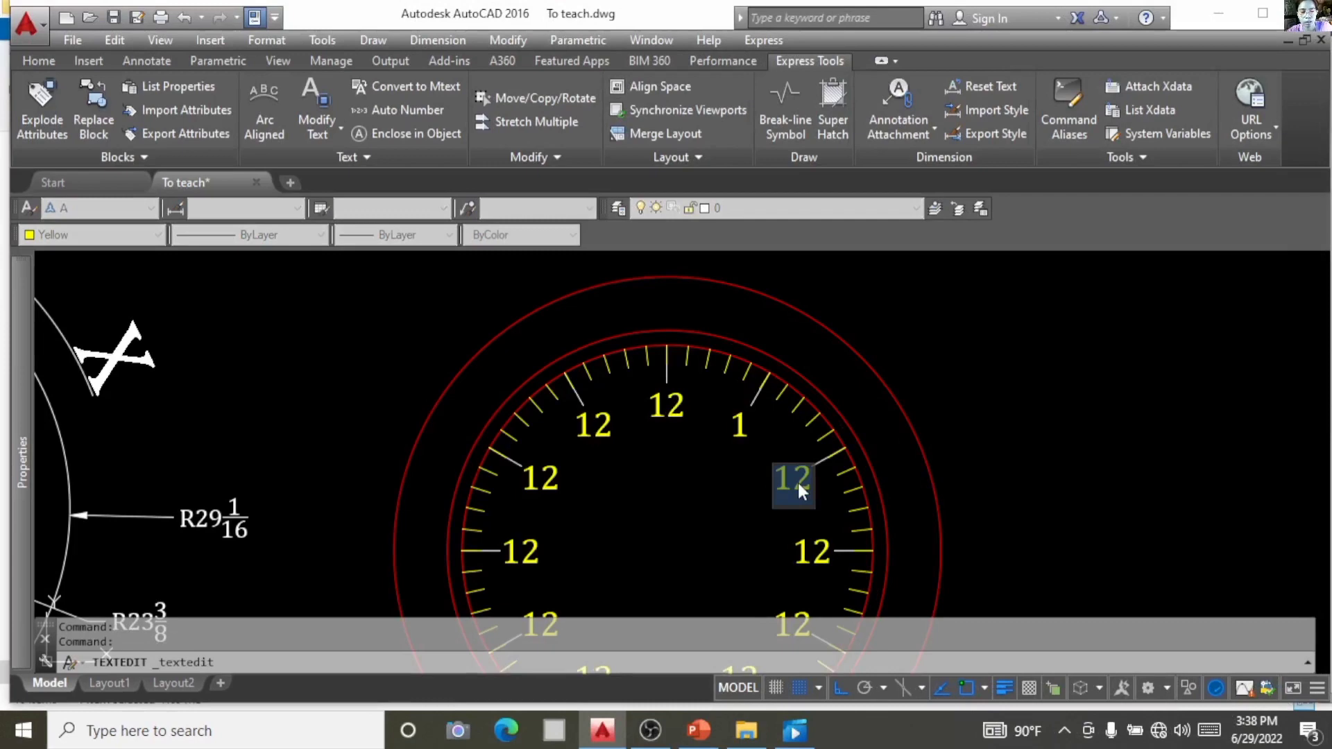
{"action": "type", "text": "2"}
{"action": "key", "text": "Return"}
Change the text at the three o'clock position to 3 and at the four o'clock position to 4.
{"action": "left_click", "coordinate": [808, 552]}
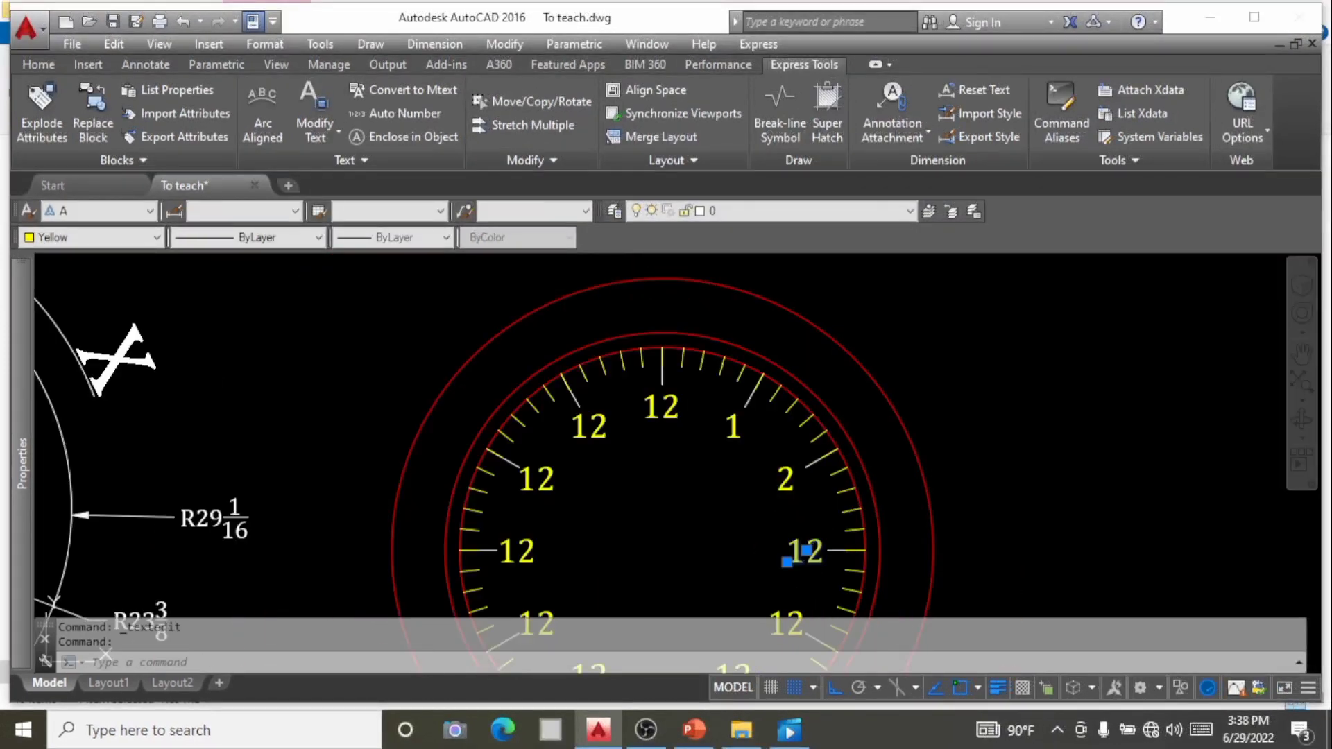
{"action": "double_click", "coordinate": [806, 548]}
{"action": "type", "text": "3"}
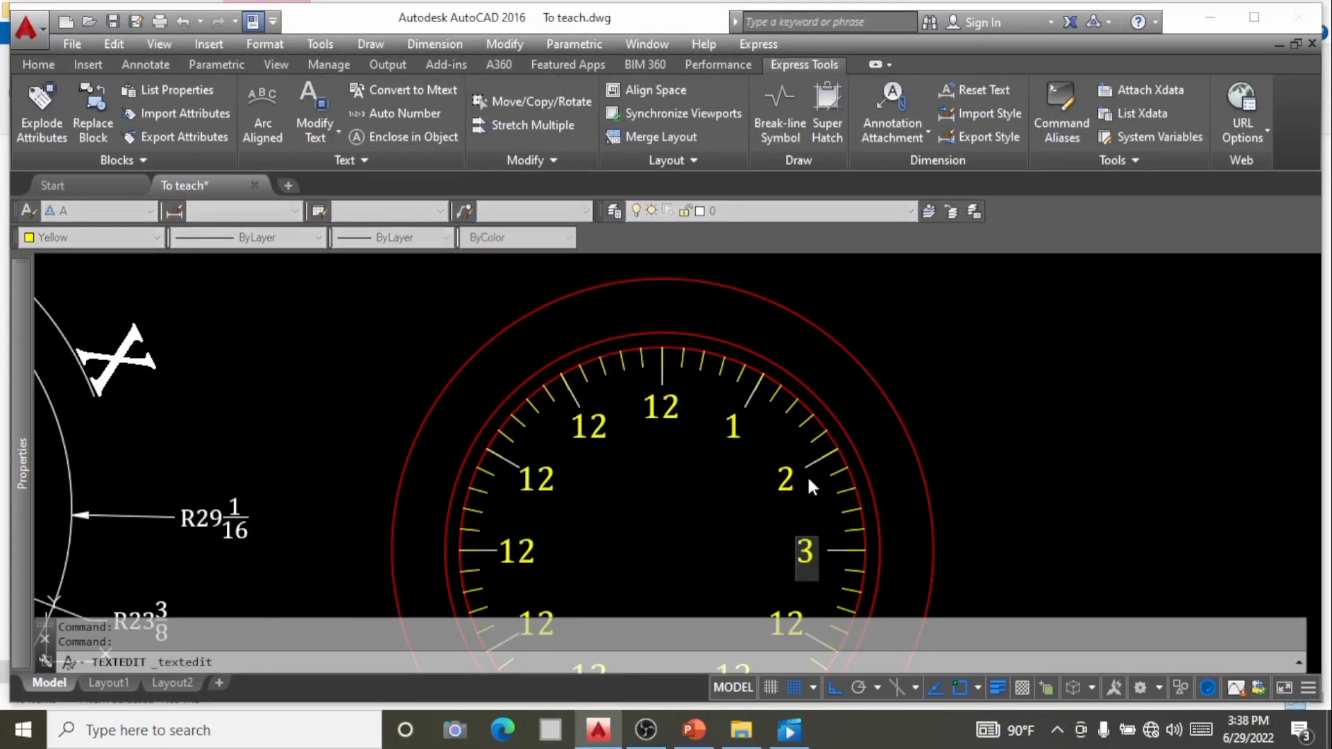
{"action": "scroll", "coordinate": [806, 548], "scroll_direction": "down", "scroll_amount": 2}
{"action": "key", "text": "Return"}
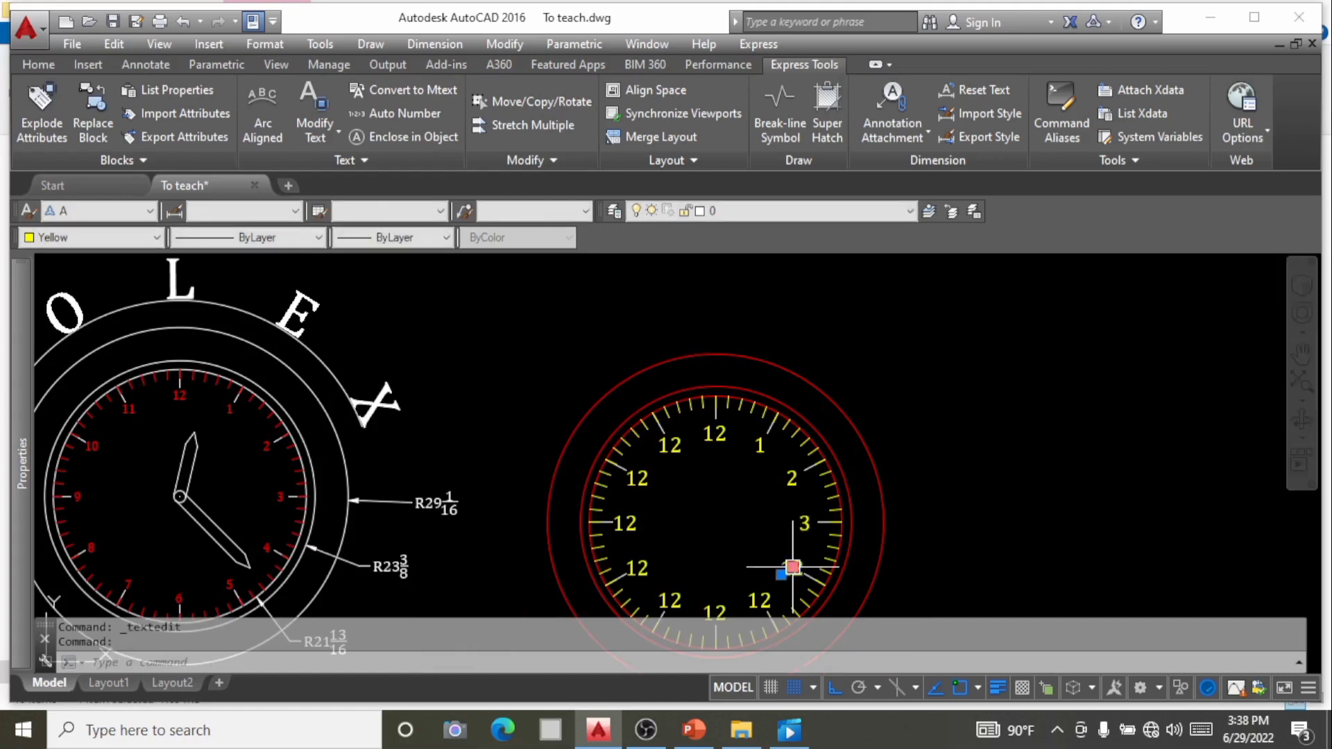
{"action": "left_click", "coordinate": [792, 567]}
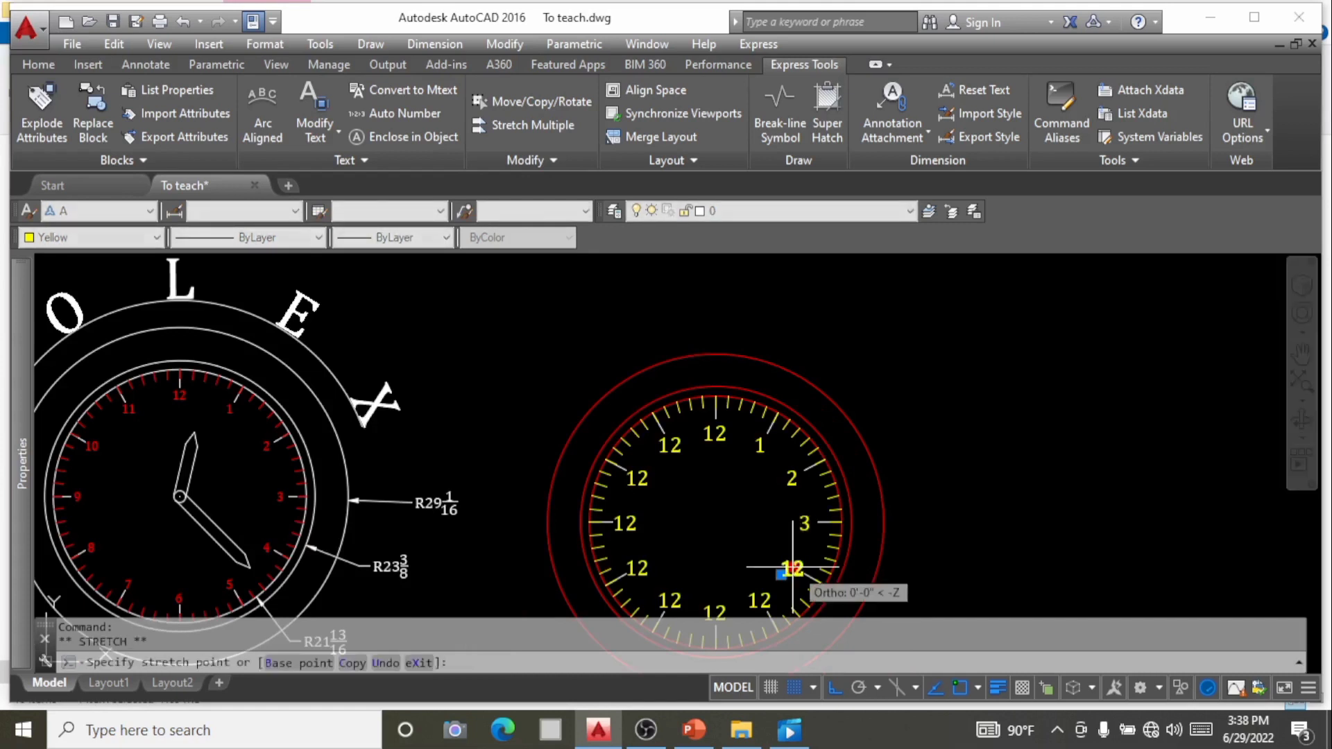
{"action": "key", "text": "Escape"}
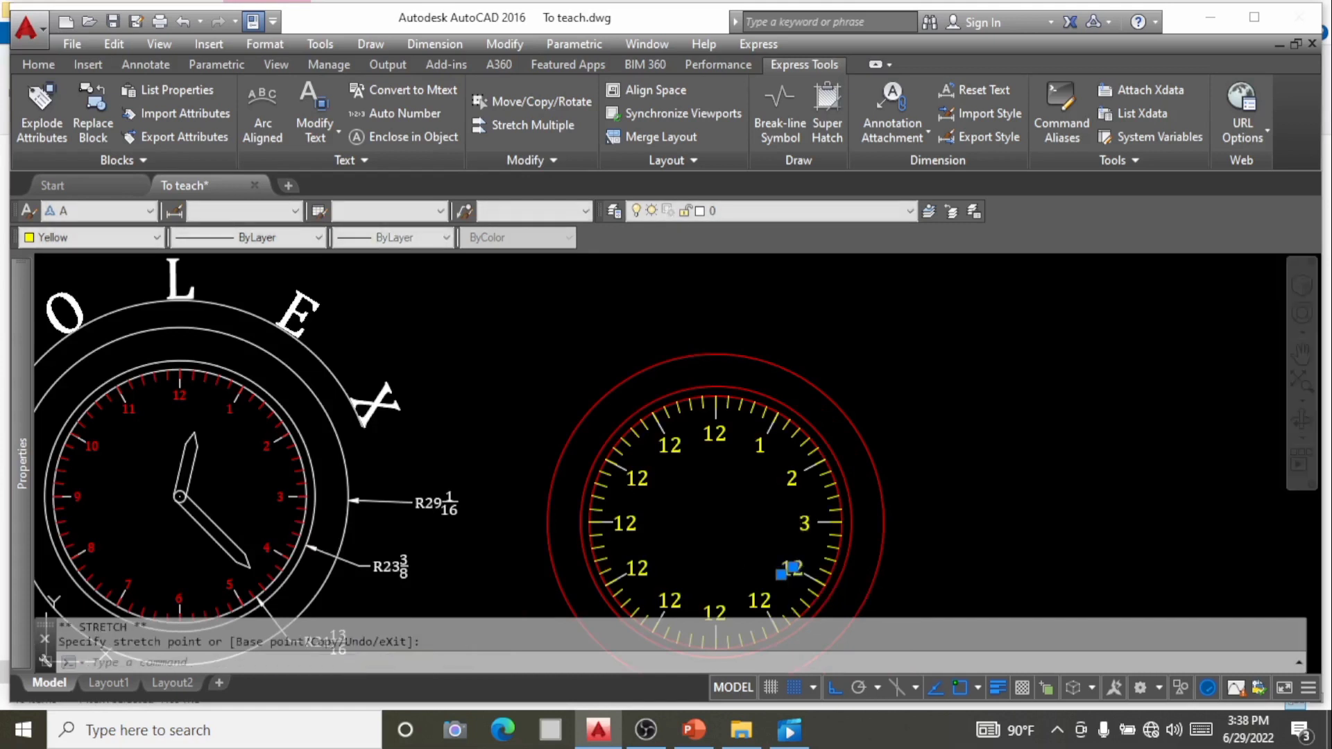
{"action": "double_click", "coordinate": [792, 569]}
{"action": "type", "text": "4"}
{"action": "scroll", "coordinate": [820, 437], "scroll_direction": "down", "scroll_amount": 2}
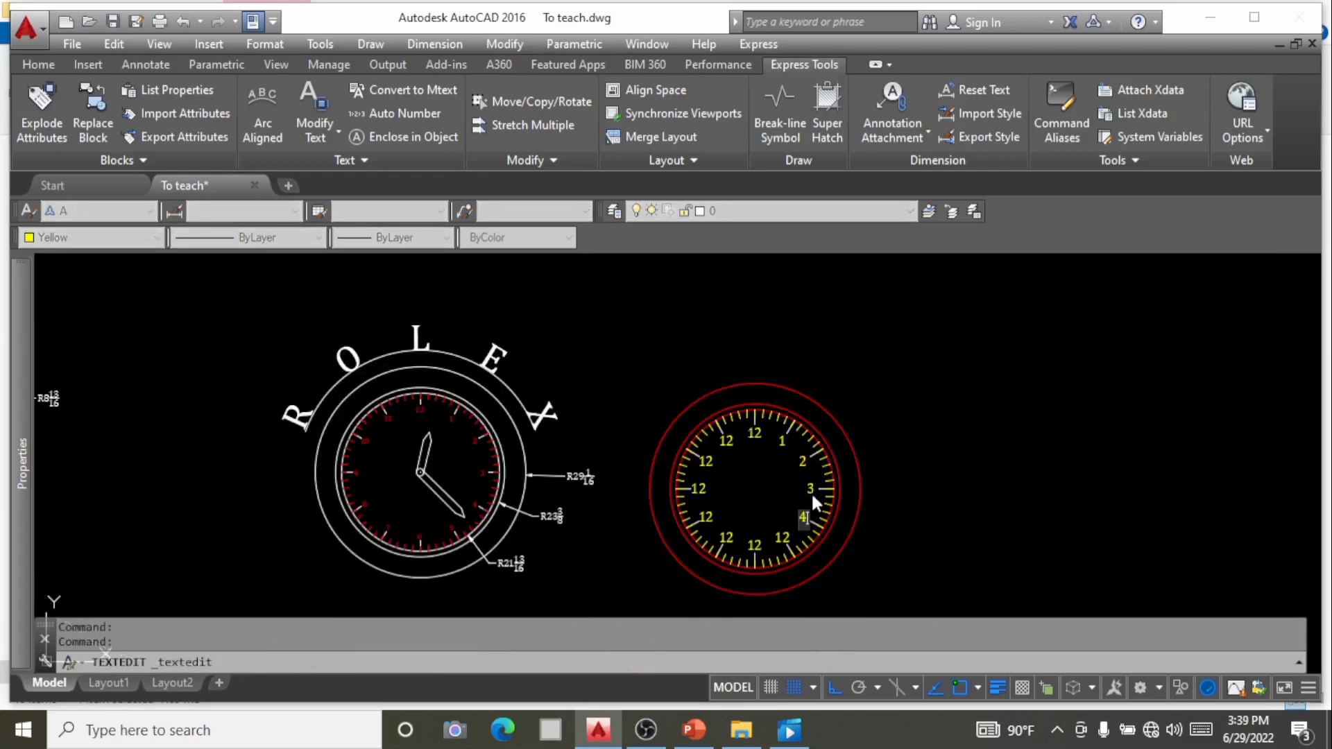
Change the text at the five o'clock position to 5 and at the six o'clock position to 6.
{"action": "scroll", "coordinate": [790, 560], "scroll_direction": "up", "scroll_amount": 4}
{"action": "scroll", "coordinate": [790, 565], "scroll_direction": "up", "scroll_amount": 5}
{"action": "left_click", "coordinate": [808, 427]}
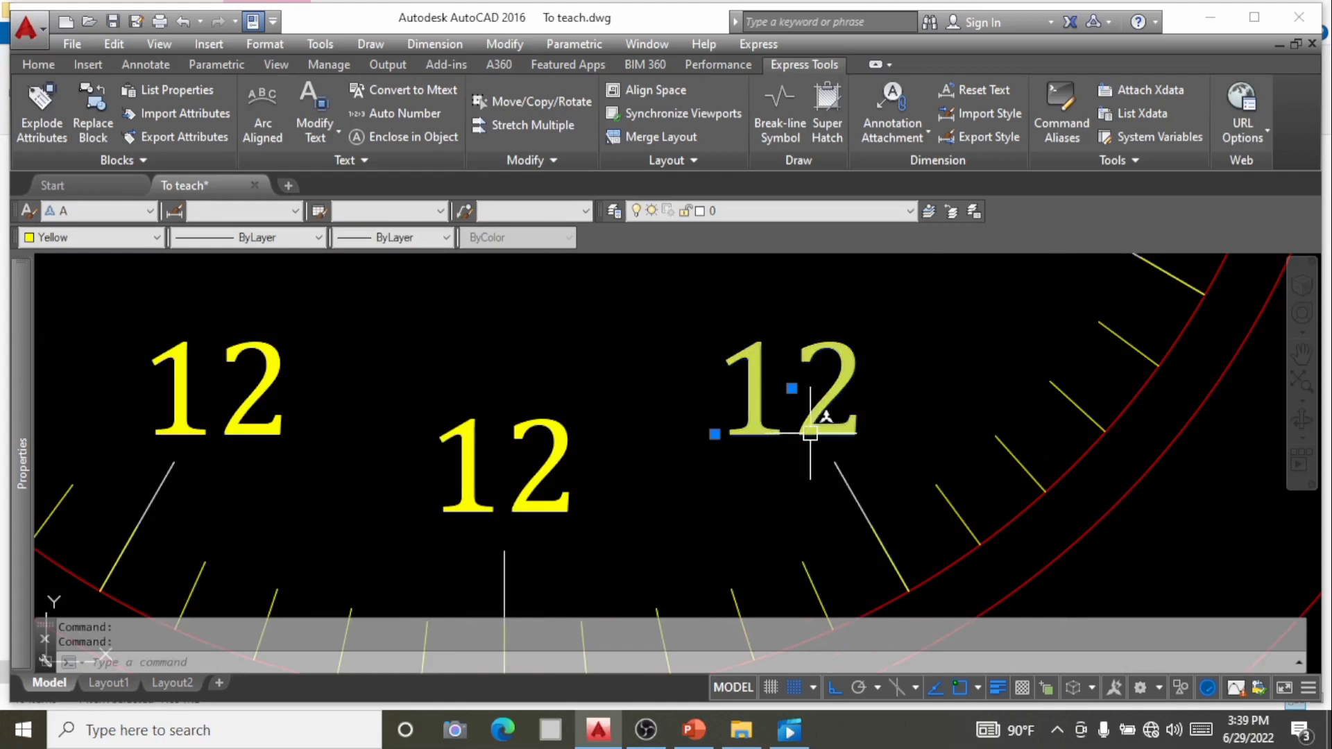
{"action": "double_click", "coordinate": [805, 435]}
{"action": "type", "text": "5"}
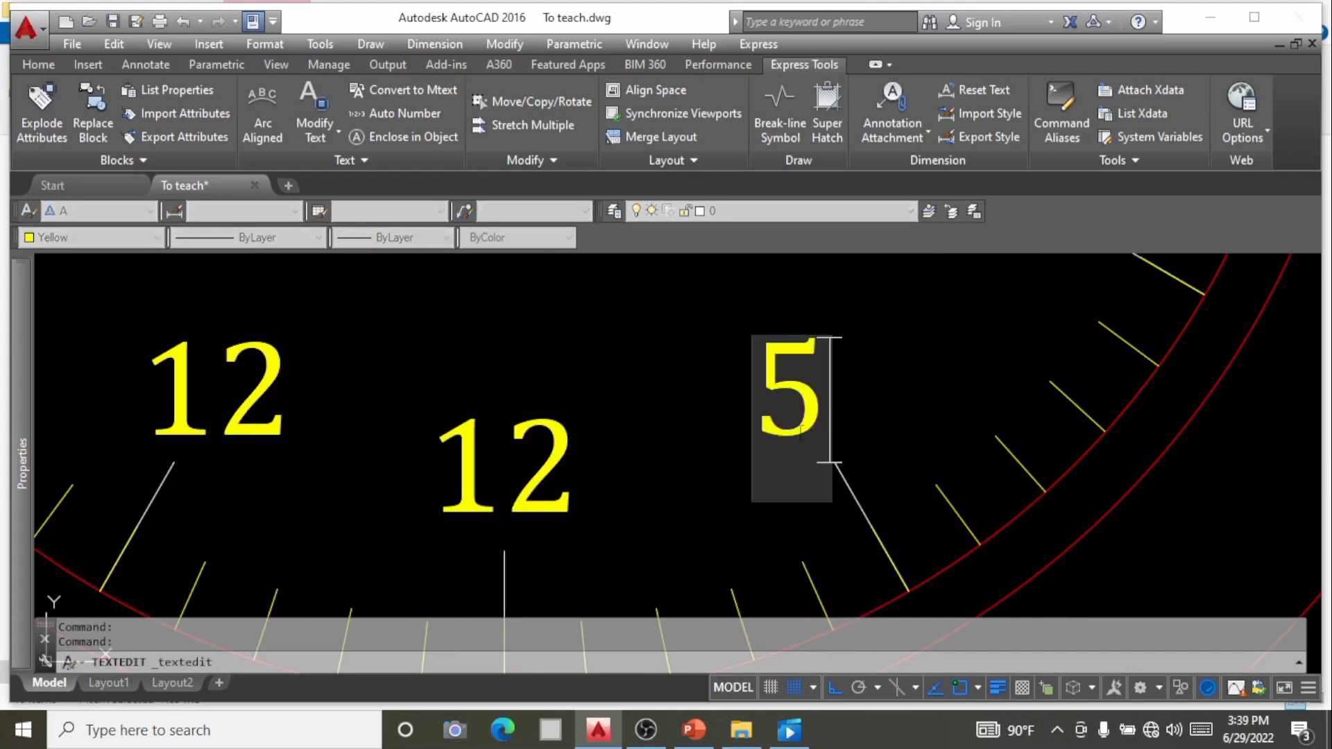
{"action": "left_click", "coordinate": [672, 455]}
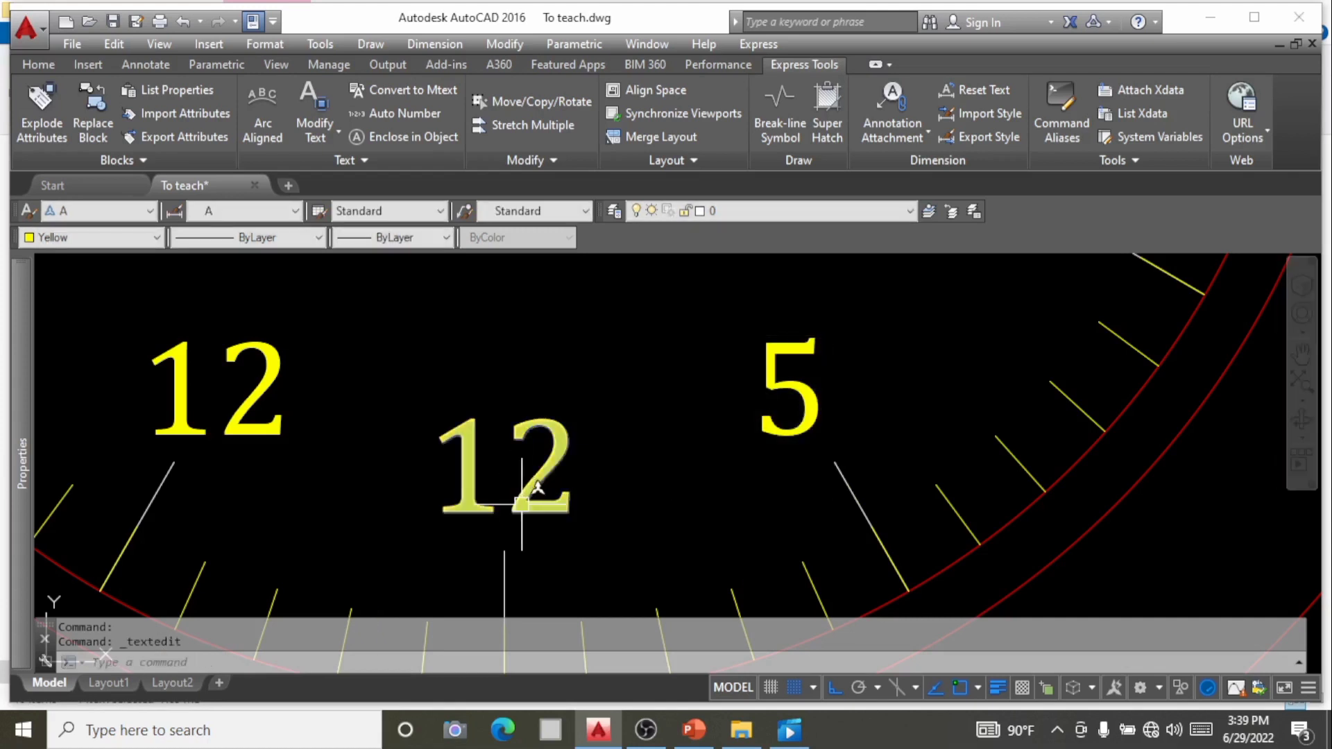
{"action": "left_click", "coordinate": [521, 504]}
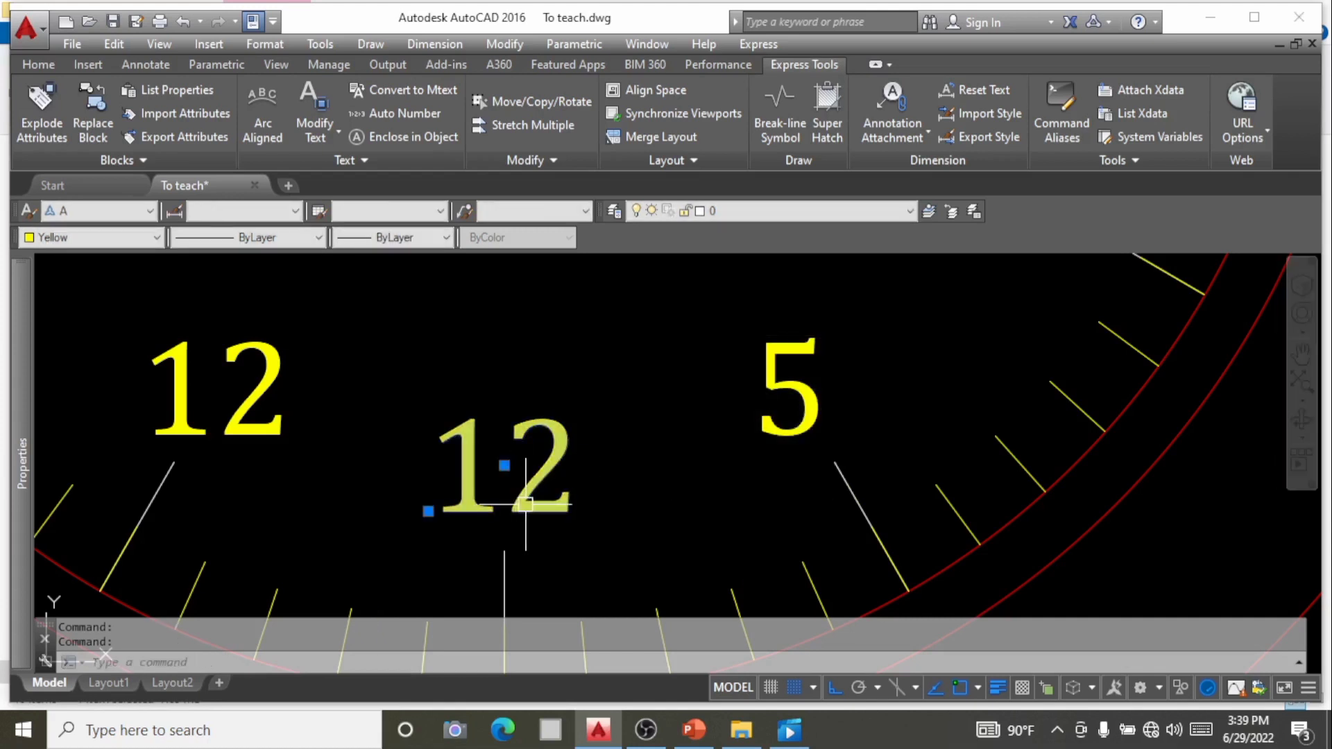
{"action": "double_click", "coordinate": [526, 505]}
{"action": "type", "text": "6"}
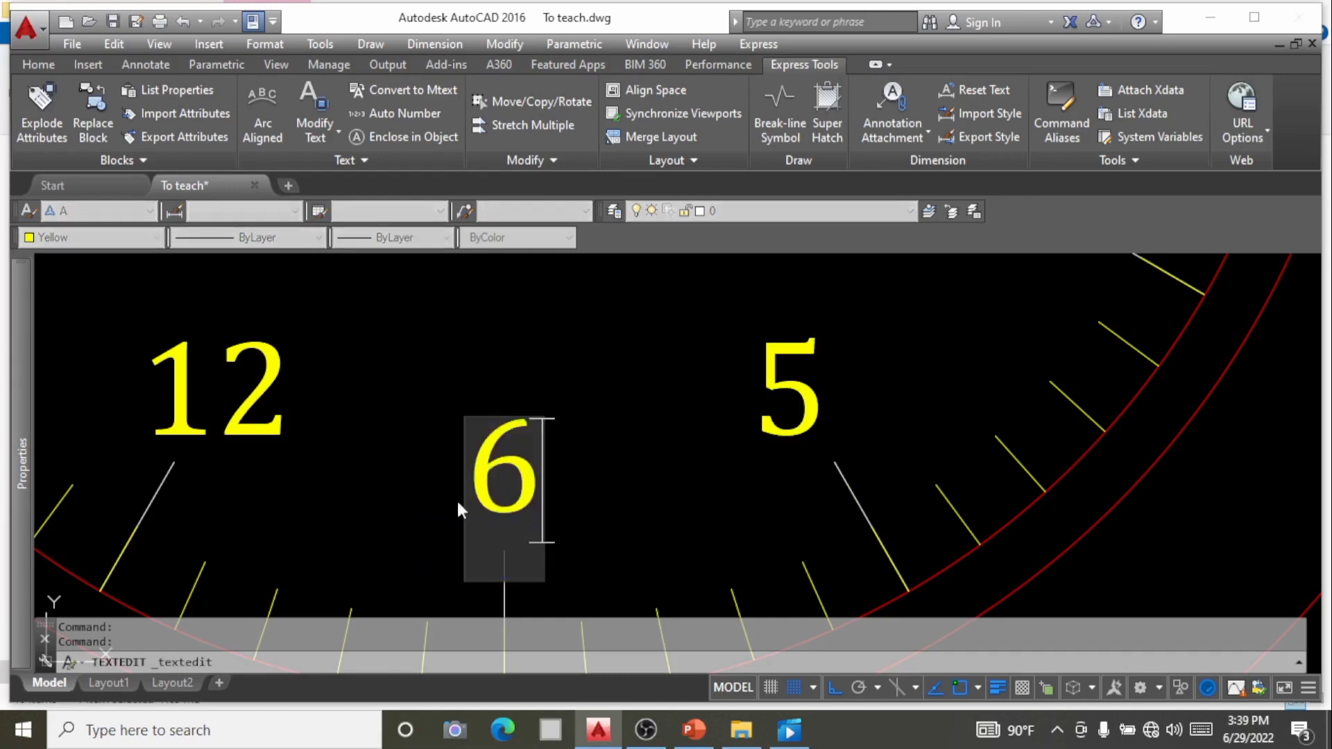
{"action": "left_click", "coordinate": [339, 422]}
Change the text at the seven o'clock position to 7 and at the eight o'clock position to 8.
{"action": "scroll", "coordinate": [516, 412], "scroll_direction": "down", "scroll_amount": 4}
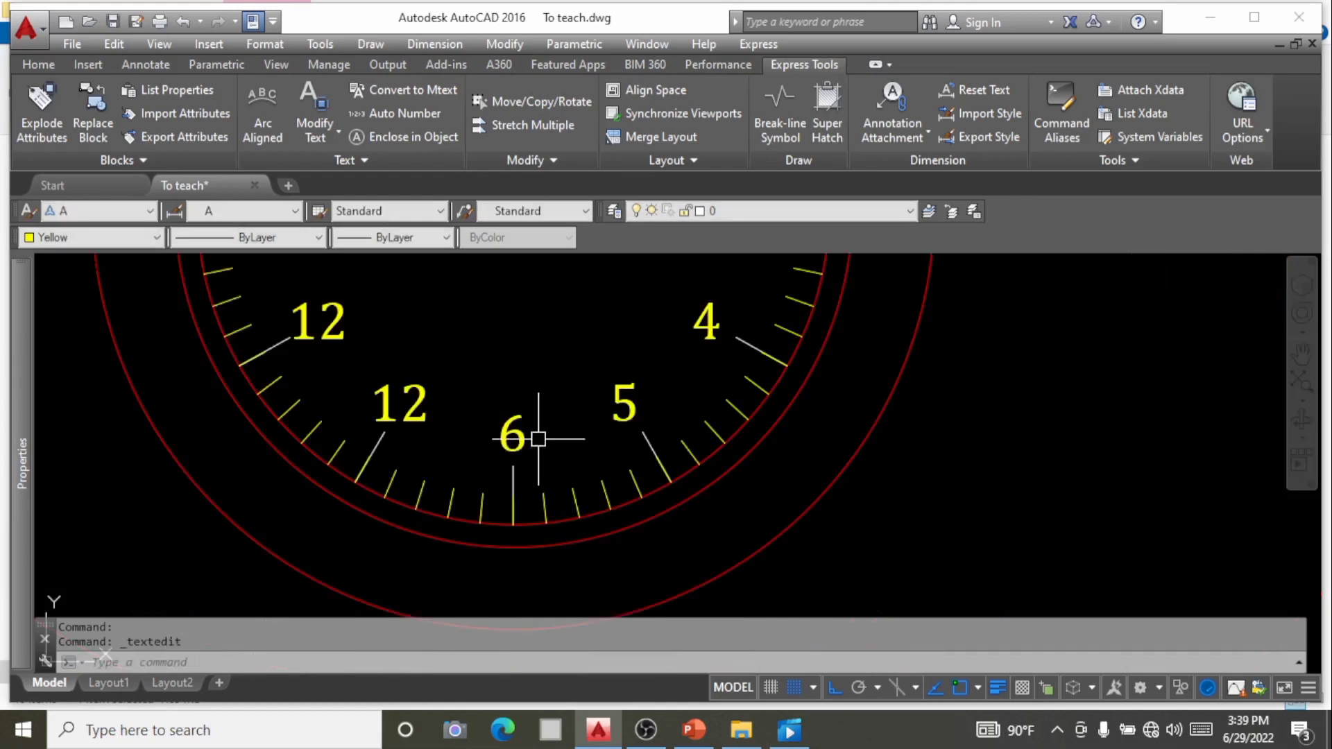
{"action": "left_click", "coordinate": [417, 409]}
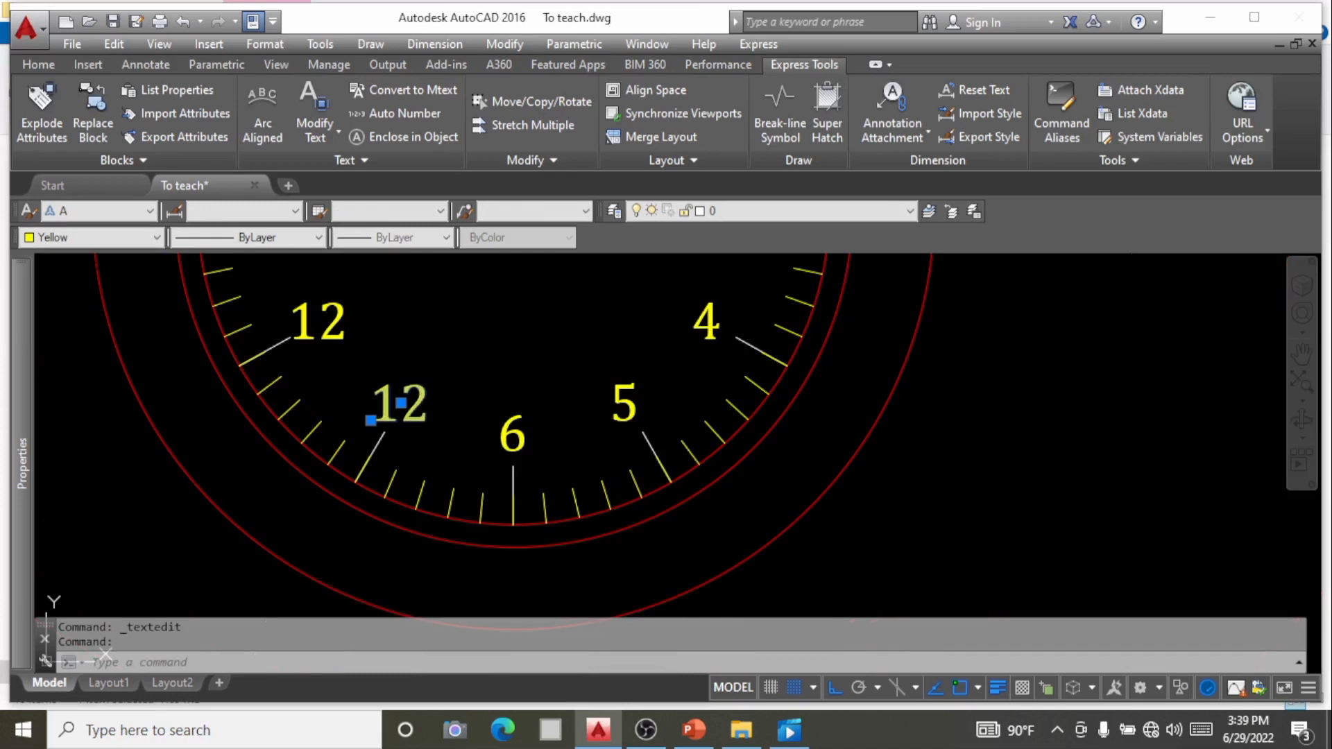
{"action": "double_click", "coordinate": [416, 406]}
{"action": "type", "text": "7"}
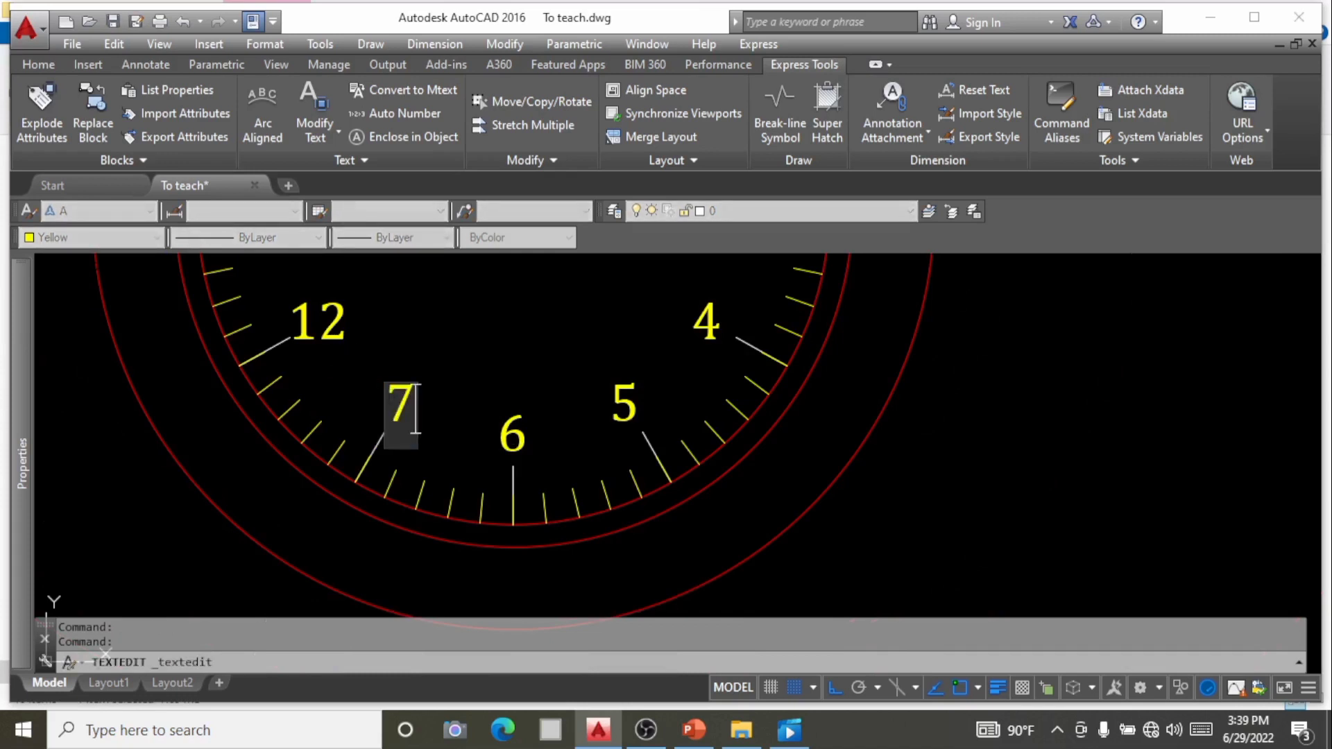
{"action": "left_click", "coordinate": [333, 317]}
{"action": "left_click", "coordinate": [319, 320]}
{"action": "double_click", "coordinate": [332, 334]}
{"action": "type", "text": "8"}
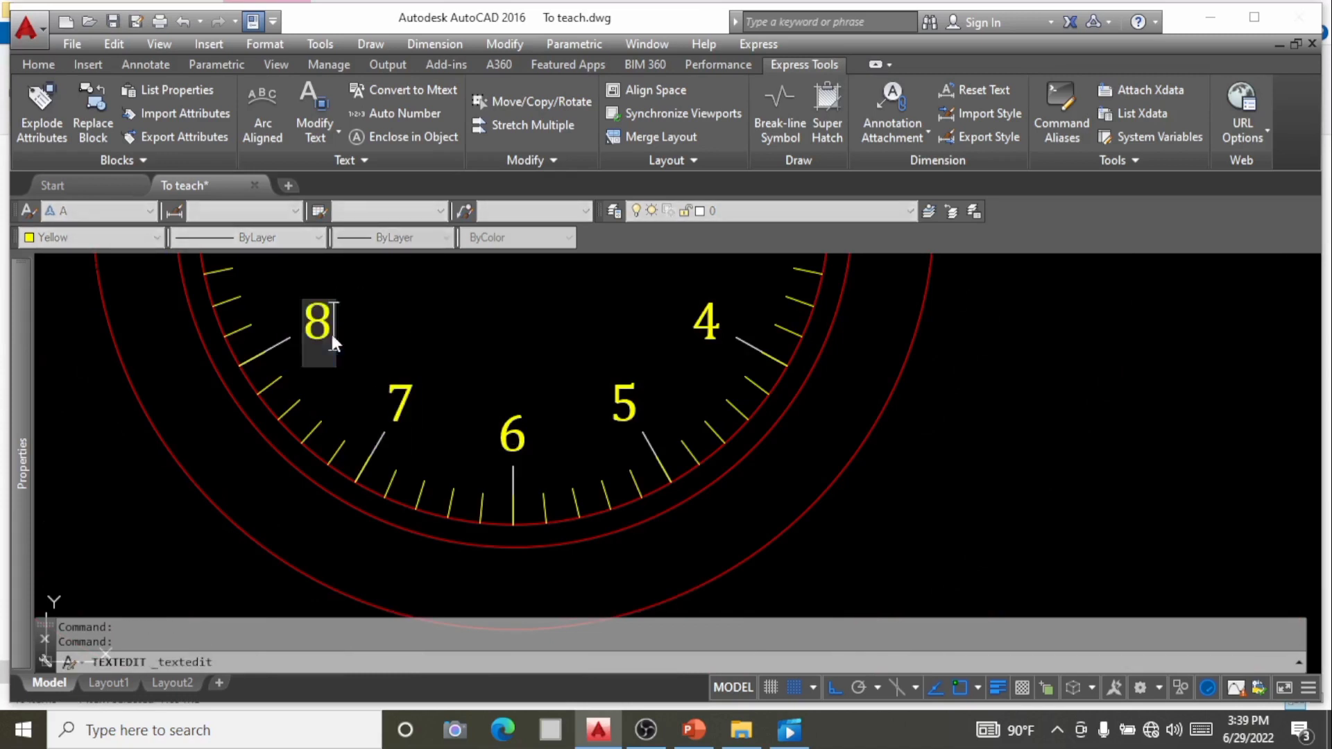
Change the text at the nine o'clock position to 9 and at the ten o'clock position to 10.
{"action": "scroll", "coordinate": [497, 411], "scroll_direction": "down", "scroll_amount": 2}
{"action": "double_click", "coordinate": [373, 290]}
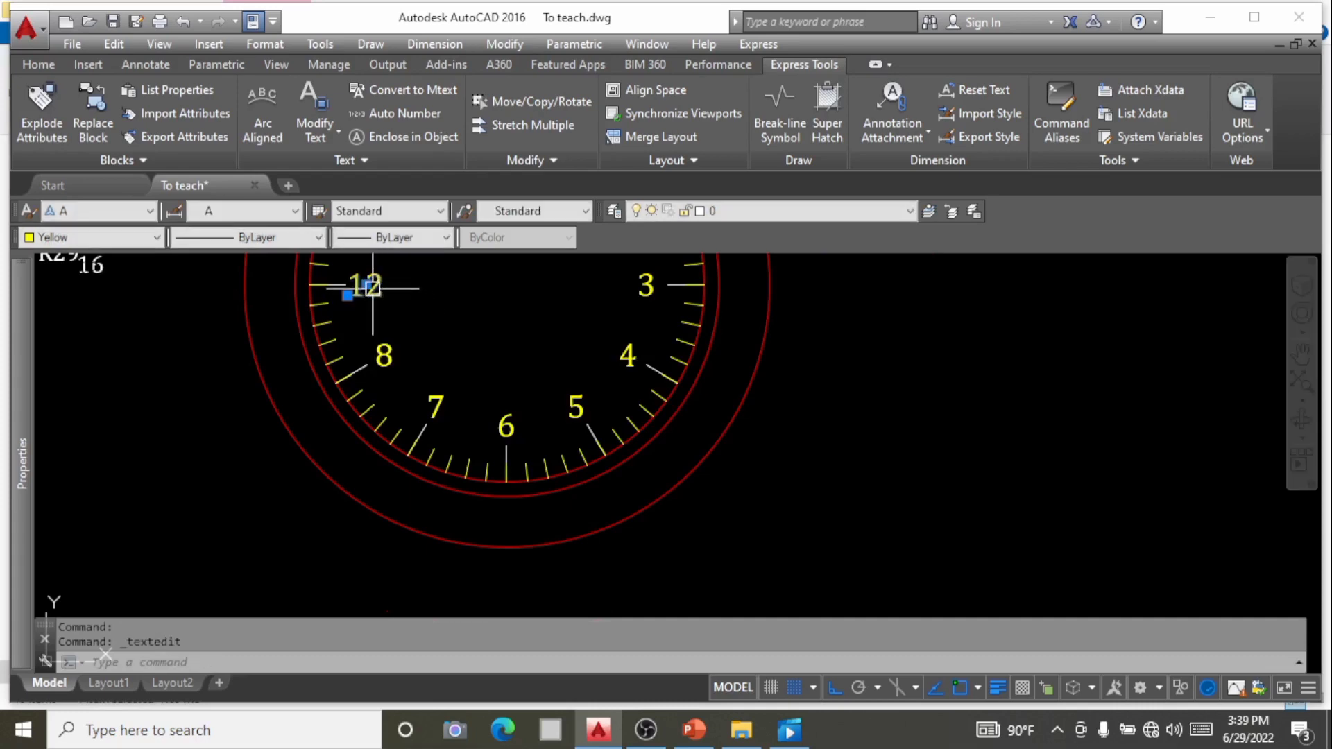
{"action": "scroll", "coordinate": [367, 266], "scroll_direction": "up", "scroll_amount": 1}
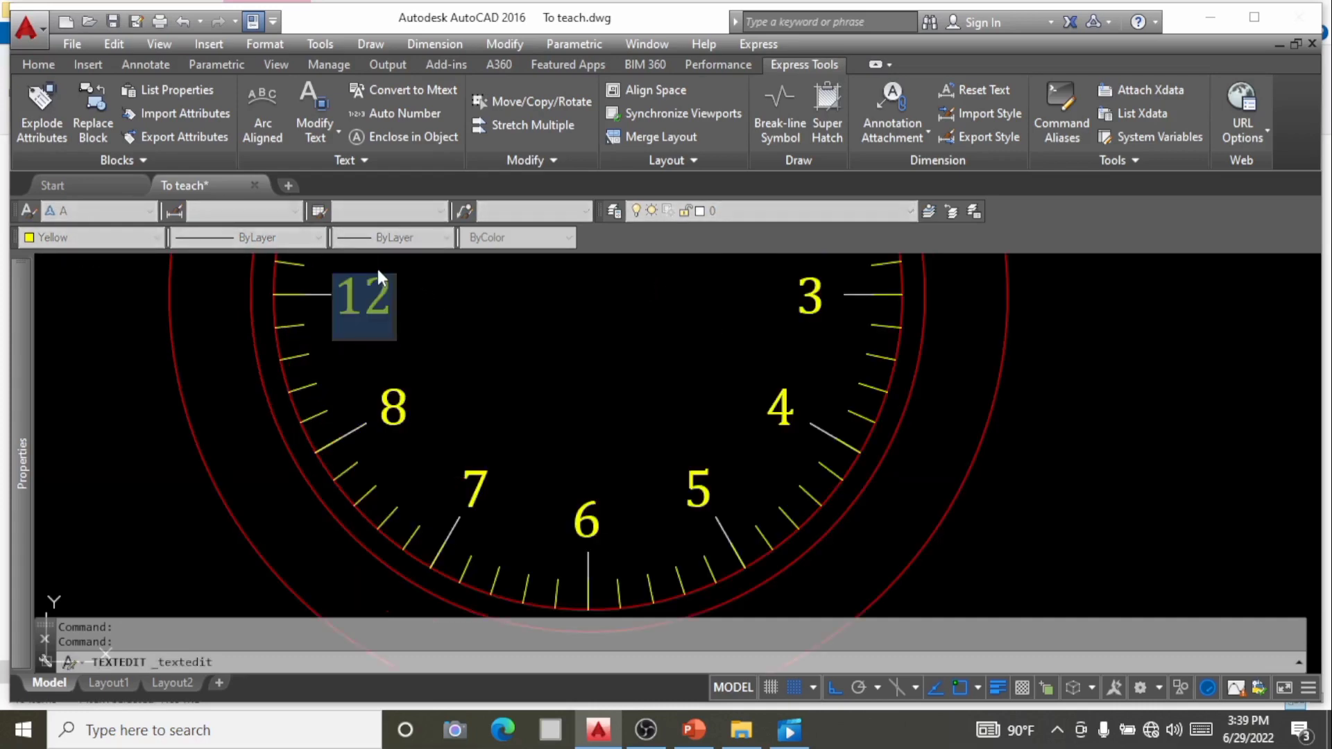
{"action": "type", "text": "9"}
{"action": "scroll", "coordinate": [496, 408], "scroll_direction": "down", "scroll_amount": 2}
{"action": "scroll", "coordinate": [443, 329], "scroll_direction": "up", "scroll_amount": 3}
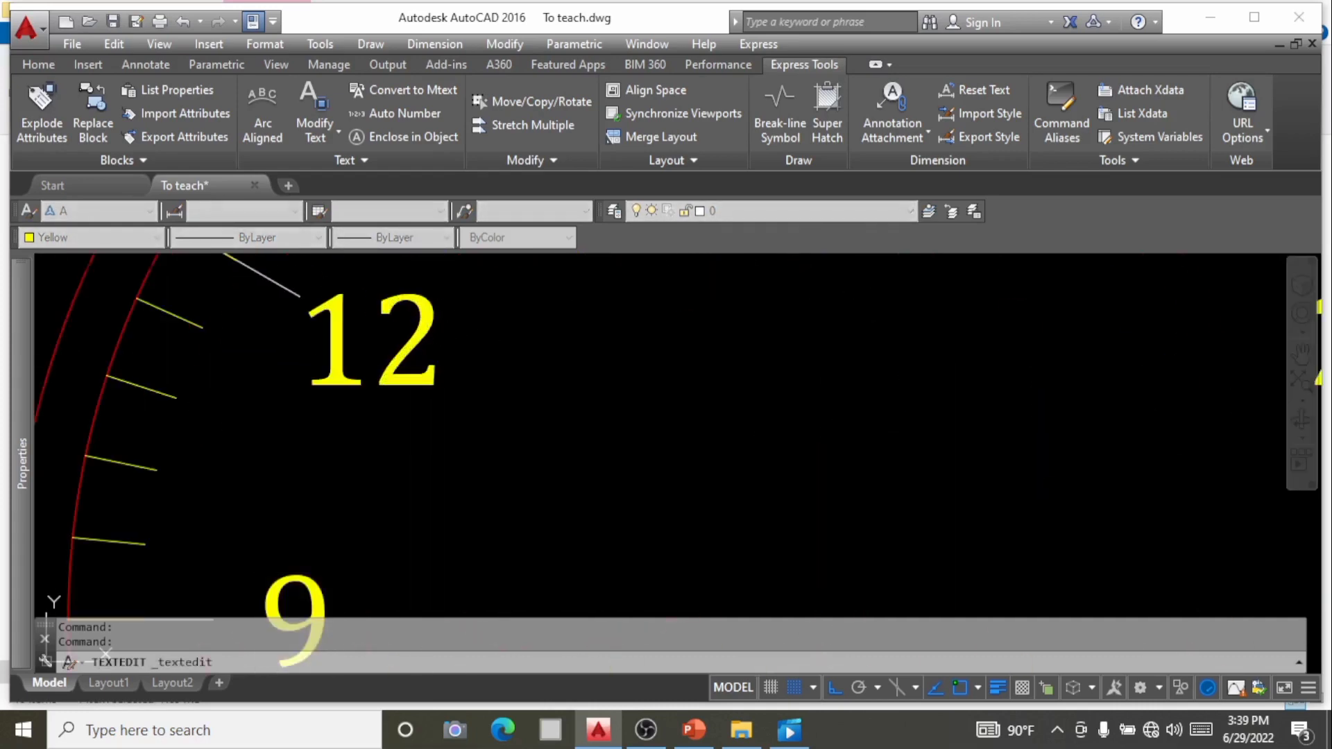
{"action": "double_click", "coordinate": [408, 335]}
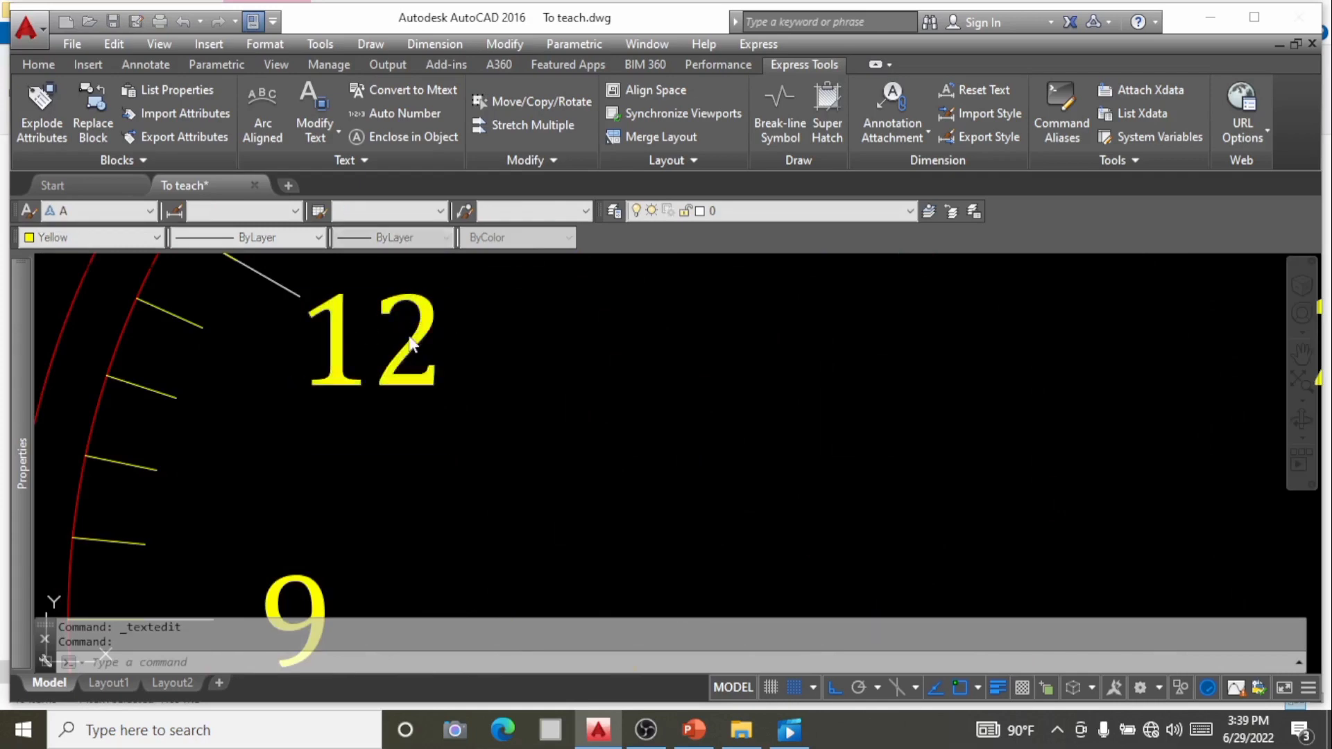
{"action": "type", "text": "10"}
{"action": "scroll", "coordinate": [674, 491], "scroll_direction": "down", "scroll_amount": 2}
{"action": "left_click", "coordinate": [674, 491]}
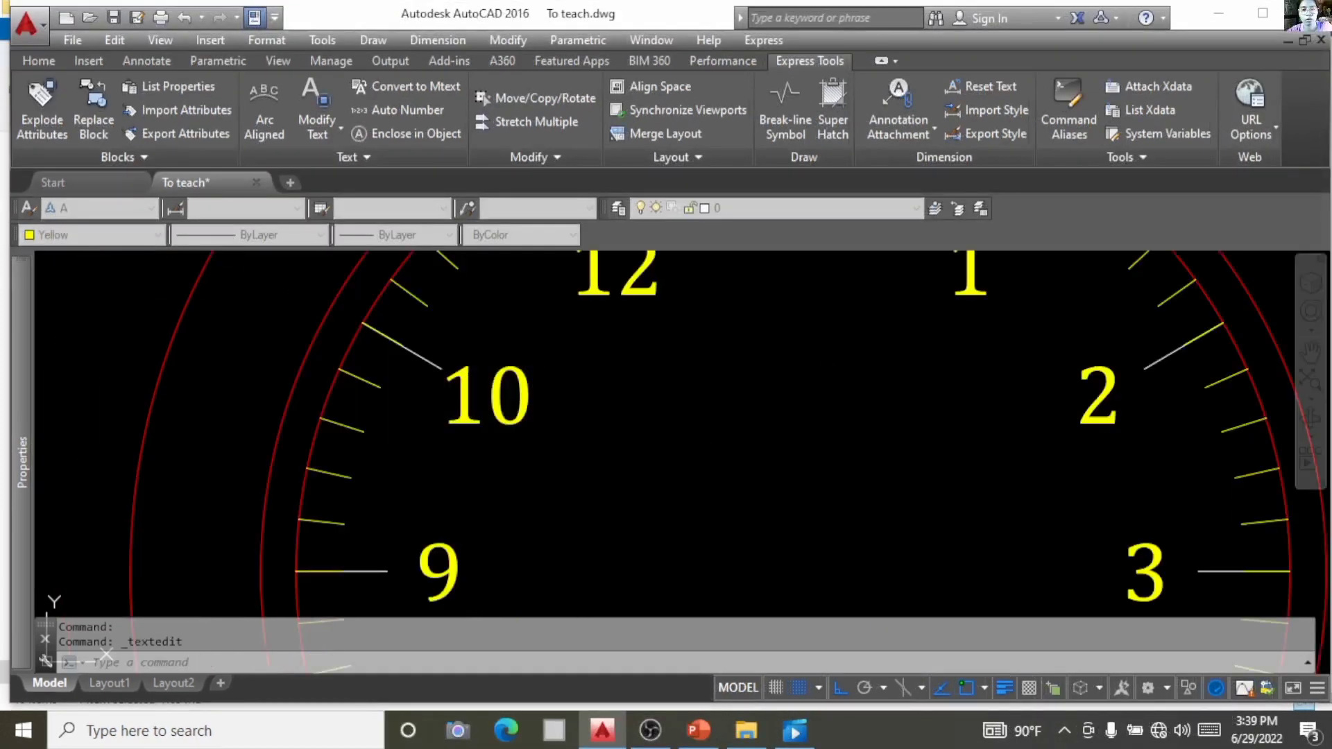
Change the text at the eleven o'clock position to 11.
{"action": "double_click", "coordinate": [640, 277]}
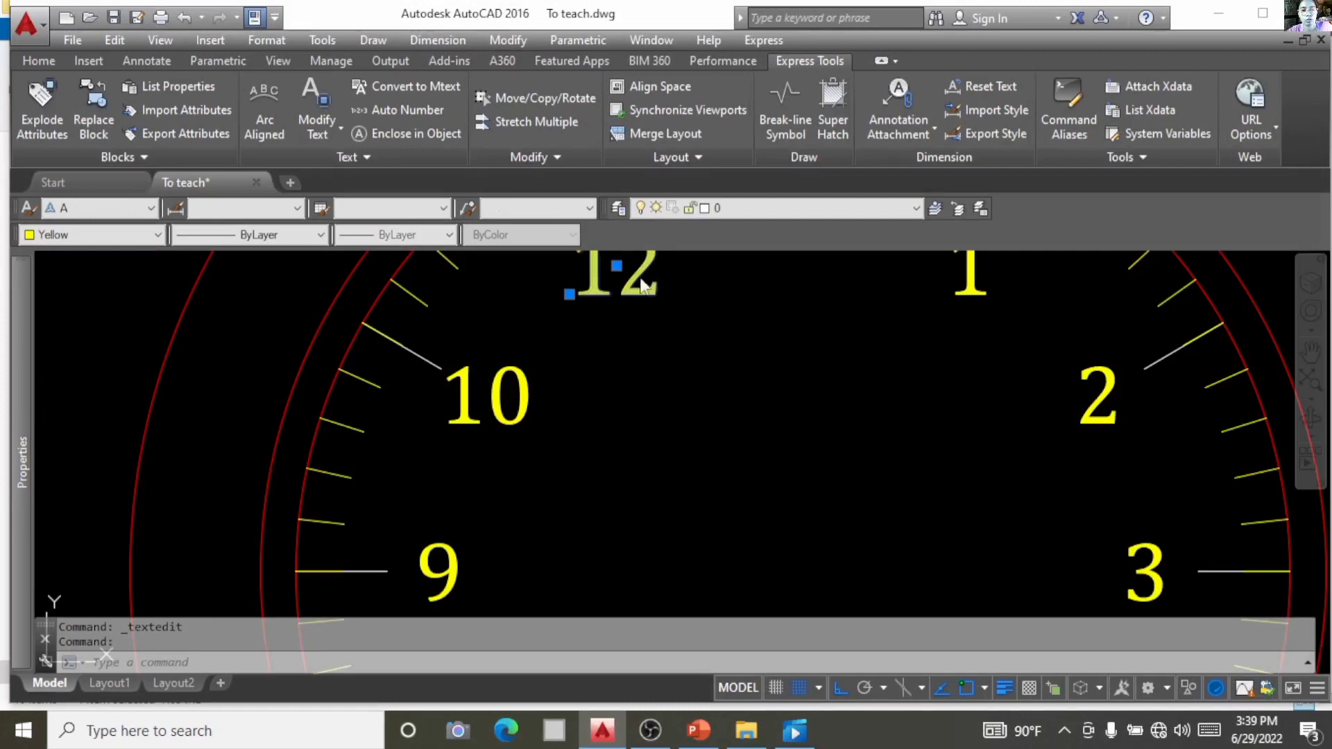
{"action": "type", "text": "11"}
{"action": "scroll", "coordinate": [764, 451], "scroll_direction": "down", "scroll_amount": 2}
{"action": "left_click", "coordinate": [775, 465]}
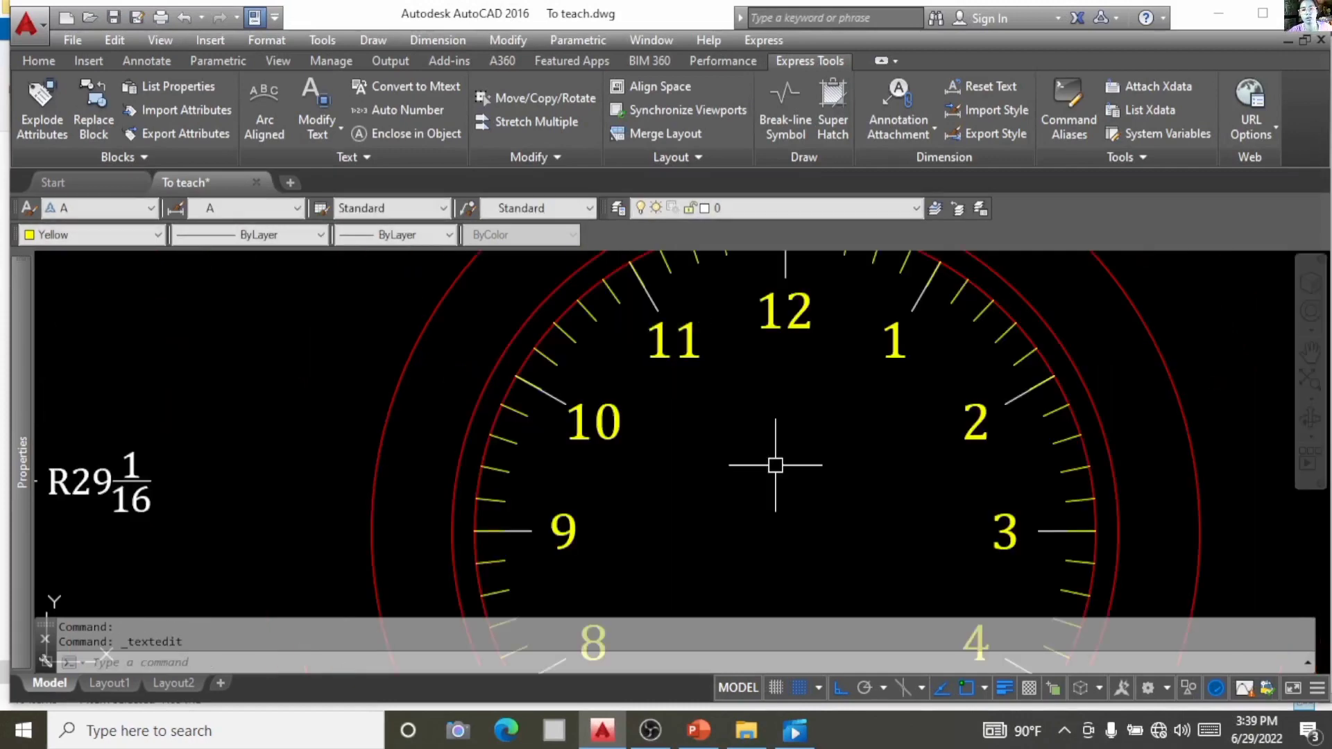
Draw a circle of radius 1 at the centre of the new clock face.
{"action": "scroll", "coordinate": [775, 465], "scroll_direction": "down", "scroll_amount": 2}
{"action": "scroll", "coordinate": [797, 464], "scroll_direction": "up", "scroll_amount": 8}
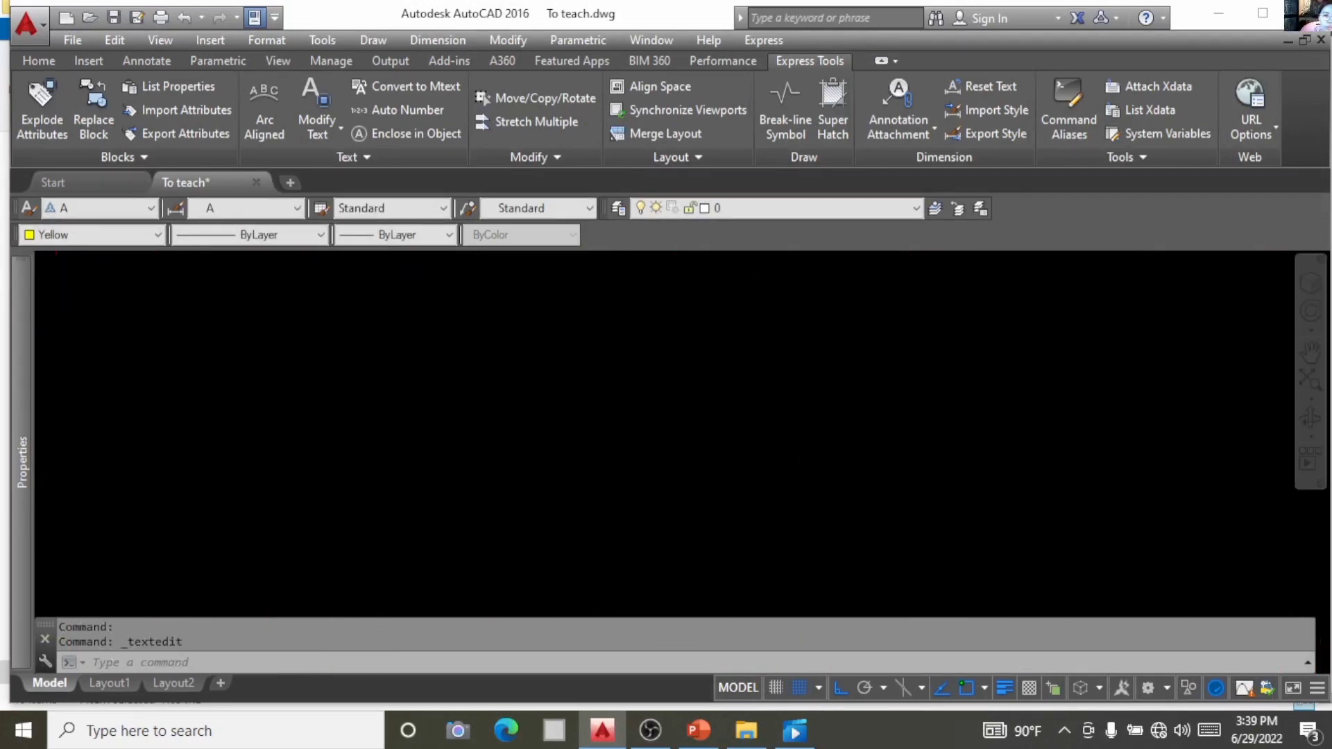
{"action": "scroll", "coordinate": [797, 461], "scroll_direction": "down", "scroll_amount": 4}
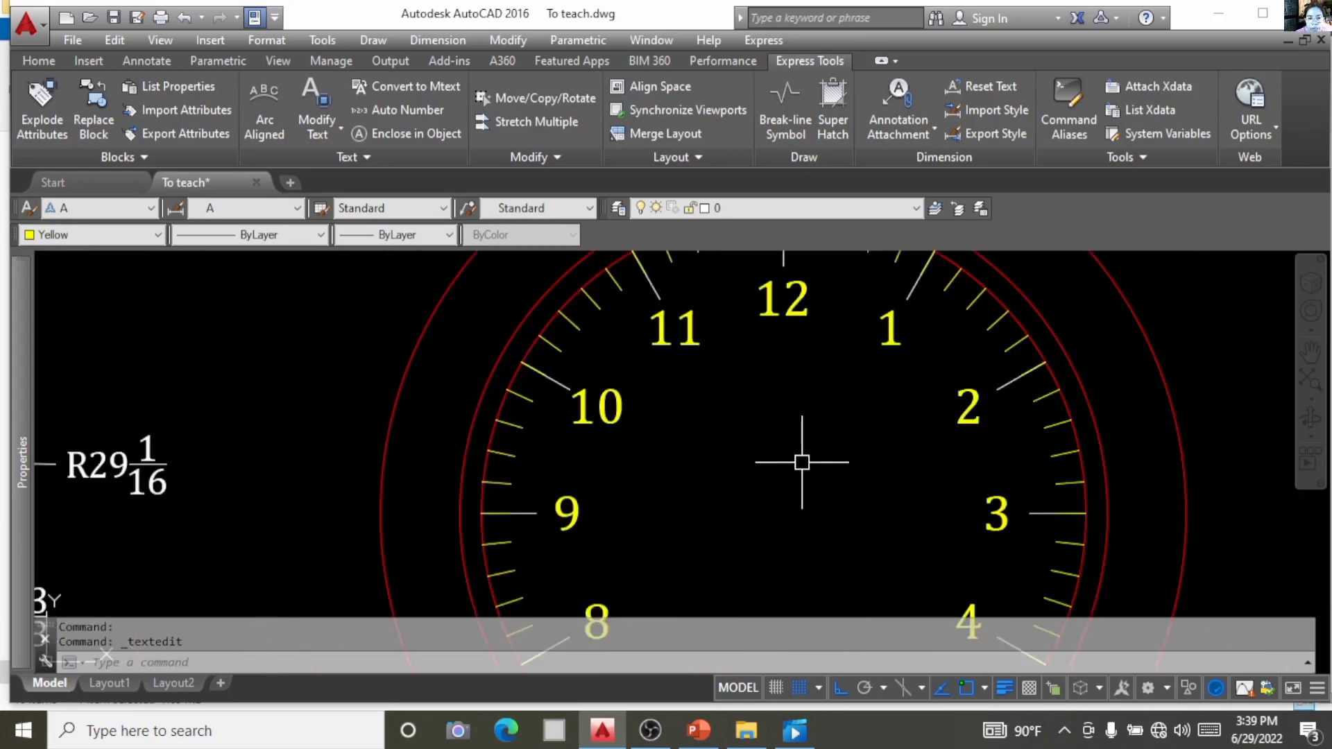
{"action": "scroll", "coordinate": [610, 461], "scroll_direction": "down", "scroll_amount": 4}
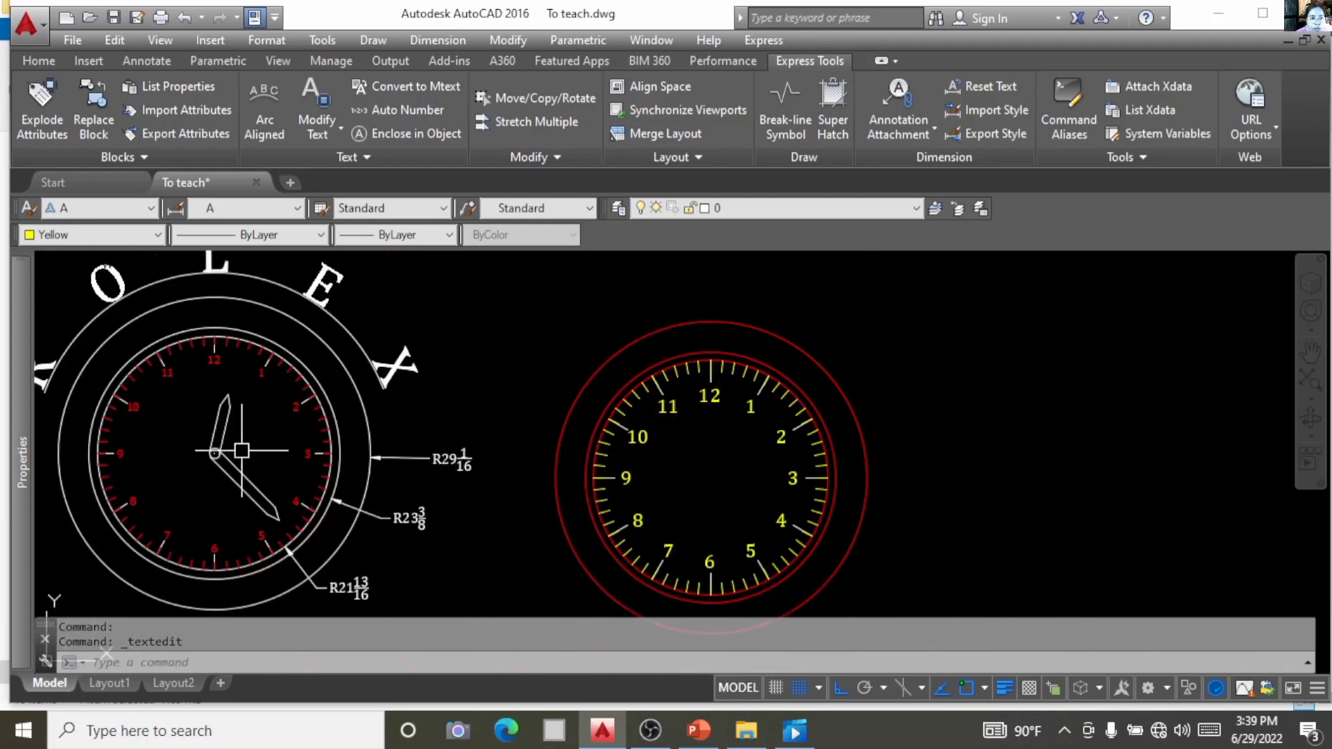
{"action": "type", "text": "c"}
{"action": "key", "text": "Return"}
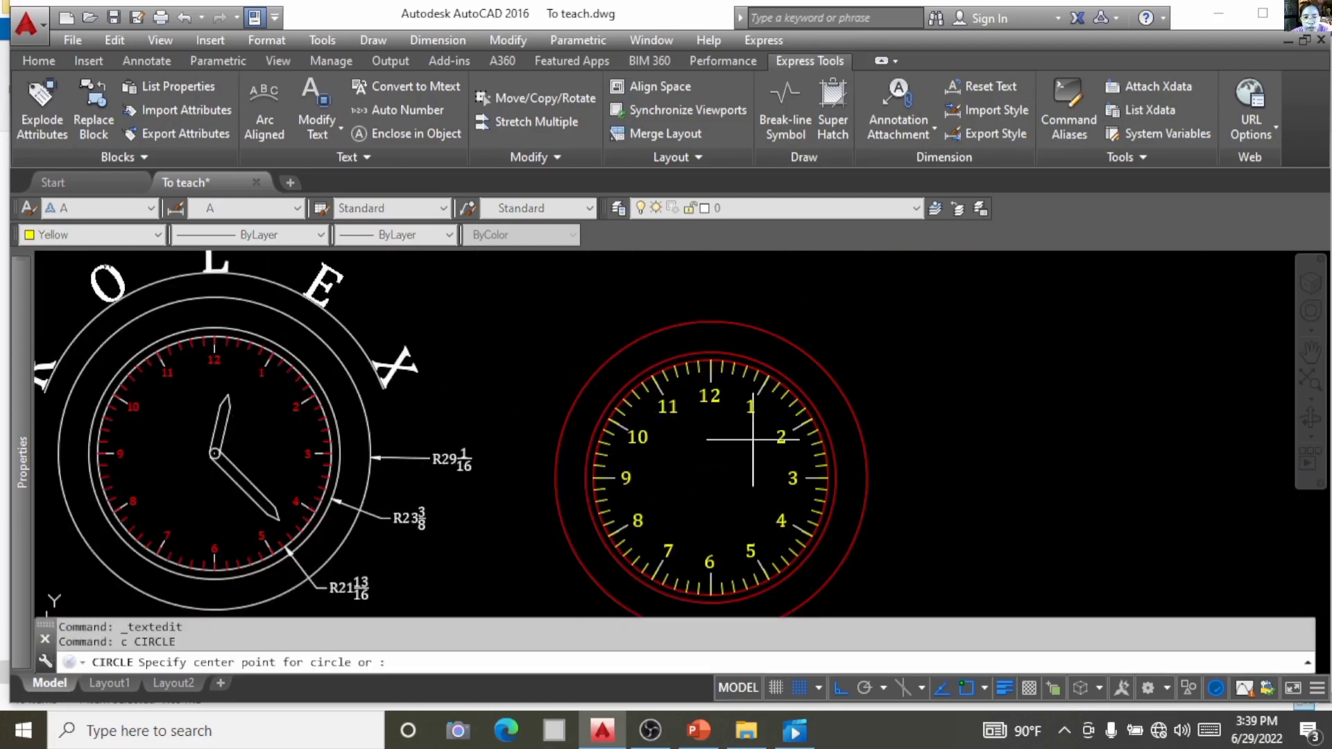
{"action": "left_click", "coordinate": [710, 478]}
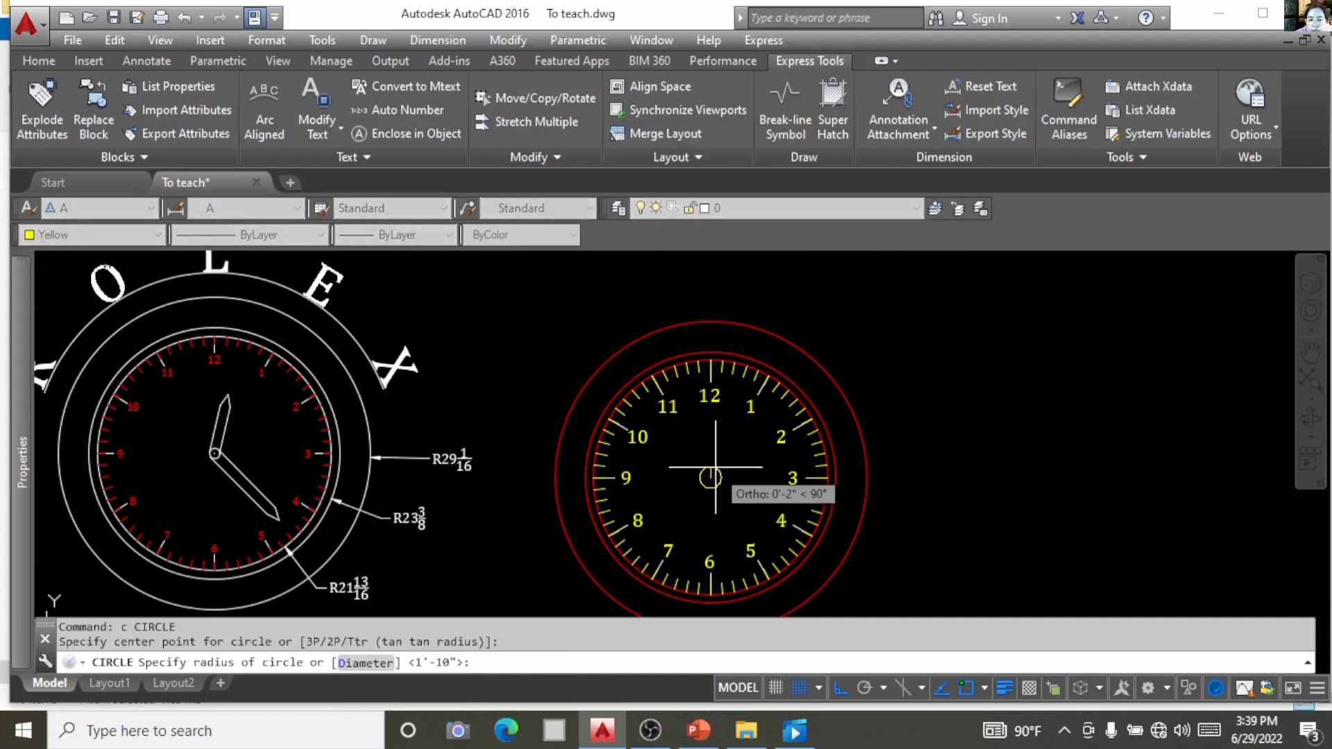
{"action": "type", "text": "1"}
{"action": "key", "text": "Return"}
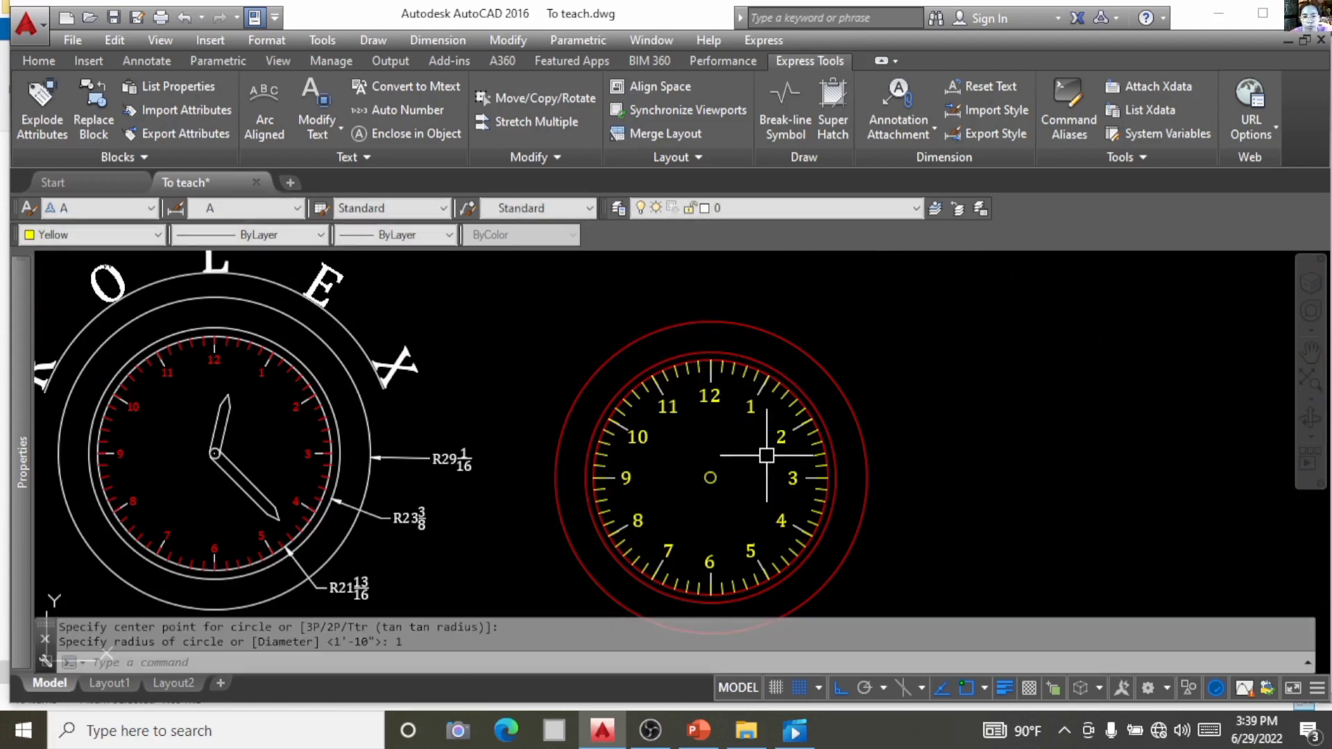
Draw a vertical line from the small circle's centre up to just below the numeral 12 as the hand's centreline.
{"action": "scroll", "coordinate": [707, 477], "scroll_direction": "up", "scroll_amount": 10}
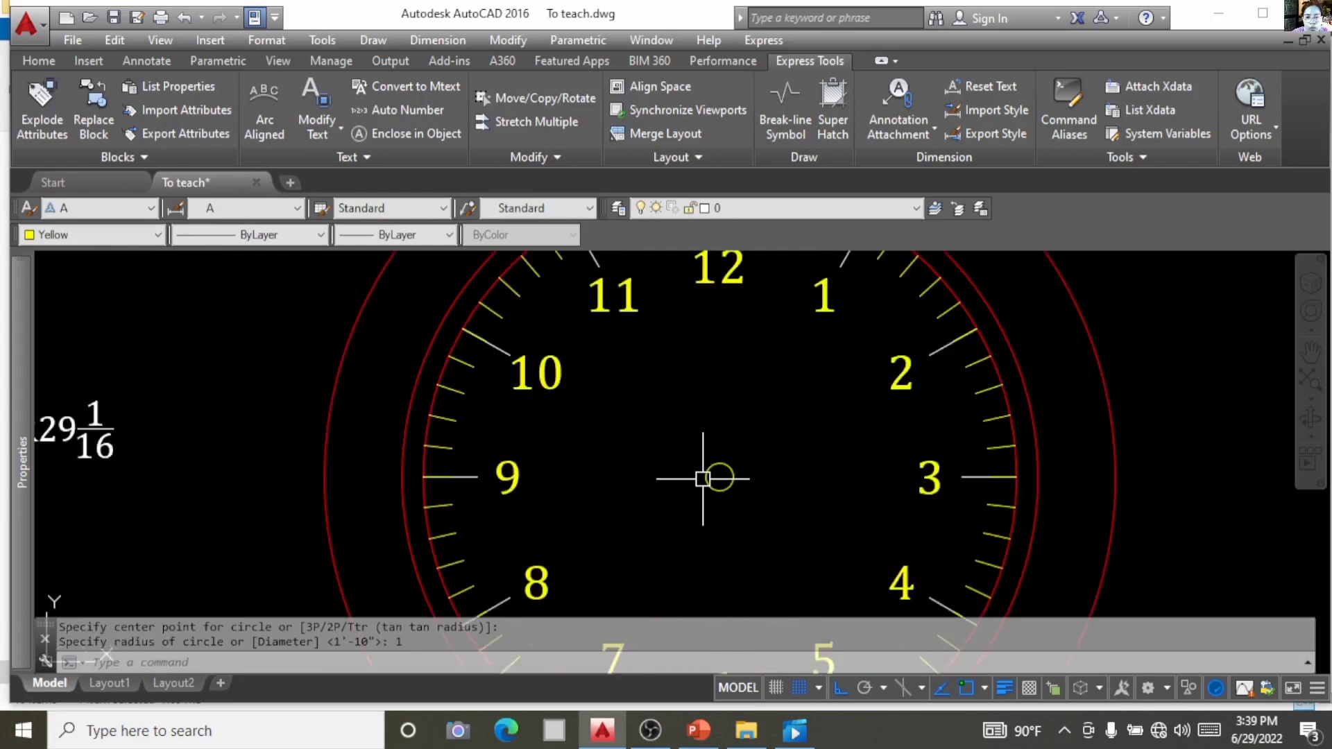
{"action": "type", "text": "L"}
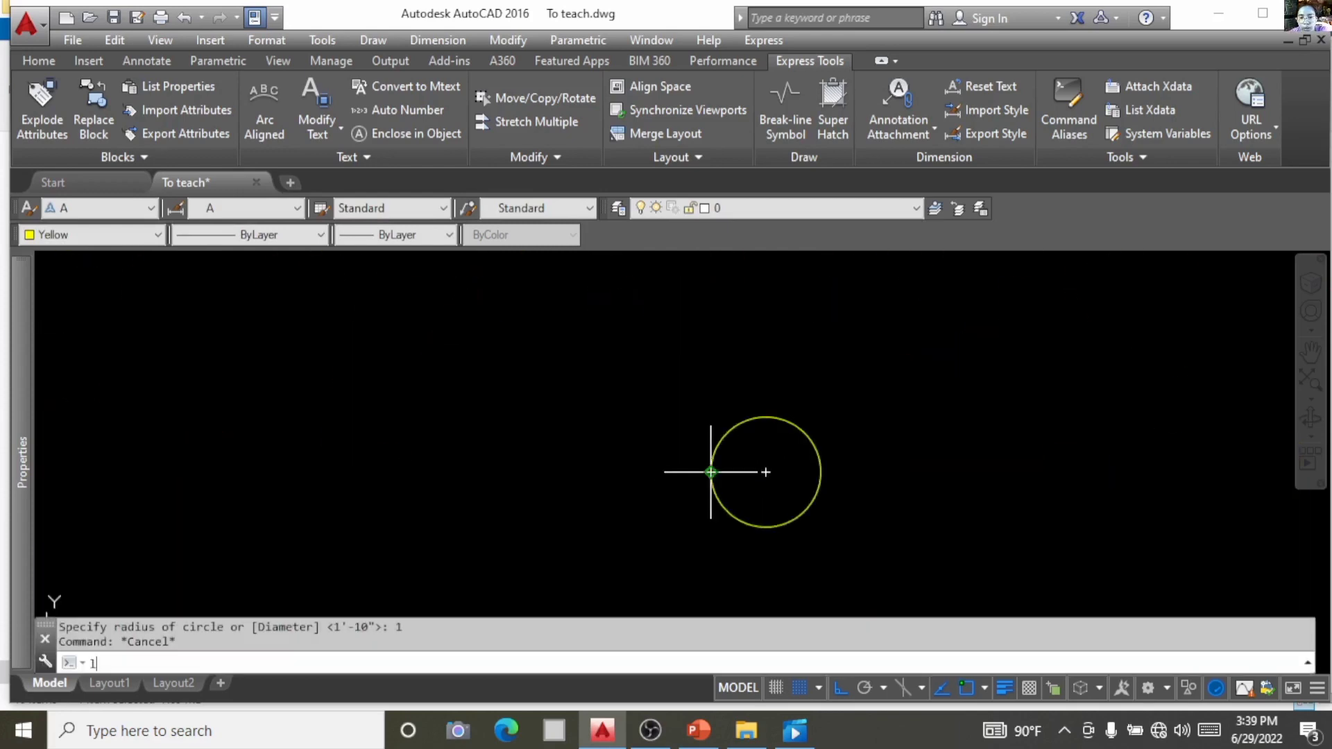
{"action": "key", "text": "Return"}
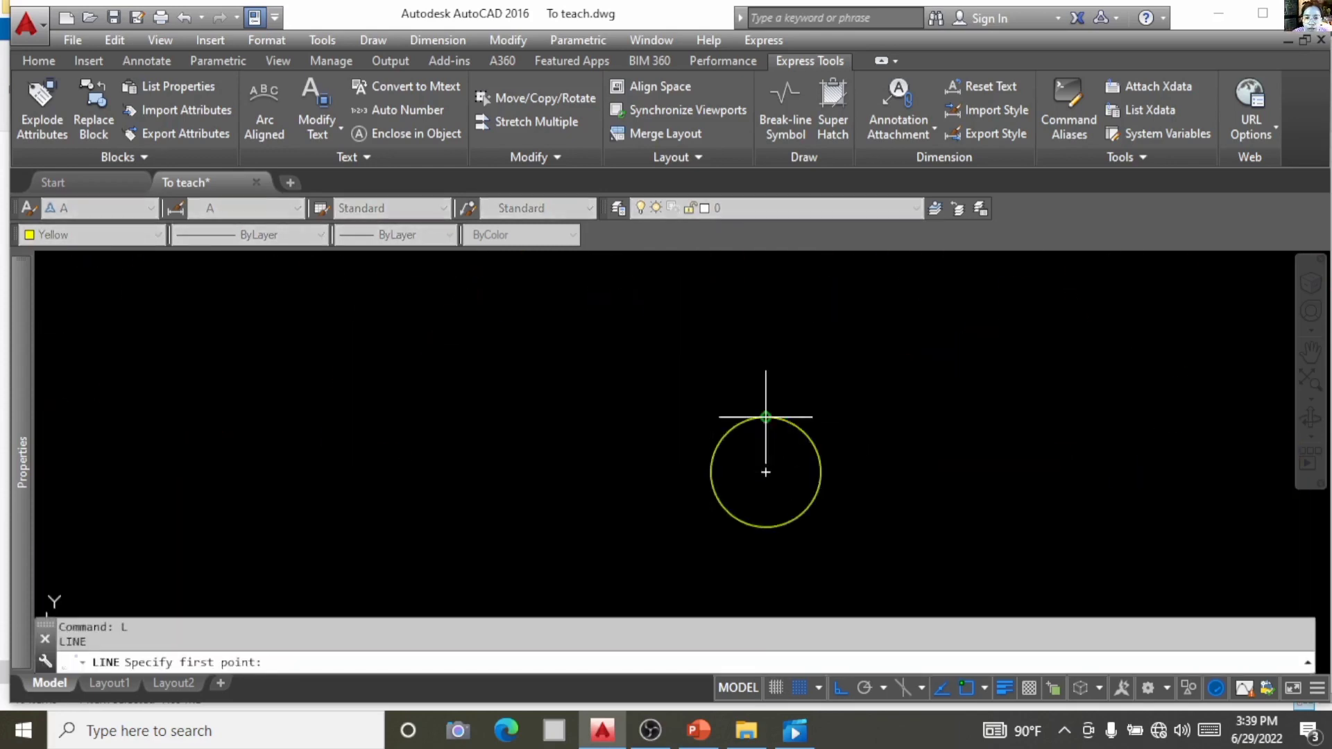
{"action": "left_click", "coordinate": [766, 471]}
{"action": "scroll", "coordinate": [798, 489], "scroll_direction": "up", "scroll_amount": 3}
{"action": "scroll", "coordinate": [794, 489], "scroll_direction": "down", "scroll_amount": 5}
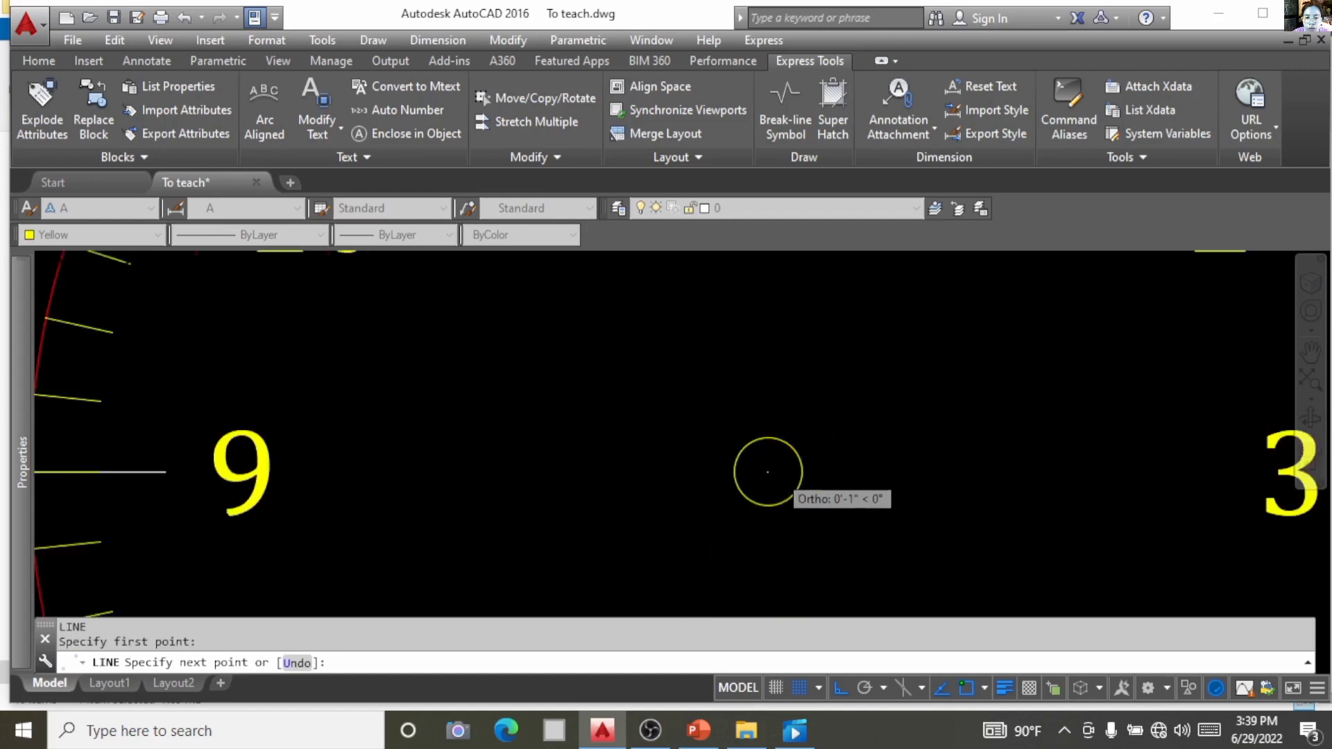
{"action": "scroll", "coordinate": [767, 471], "scroll_direction": "down", "scroll_amount": 6}
{"action": "left_click", "coordinate": [786, 396]}
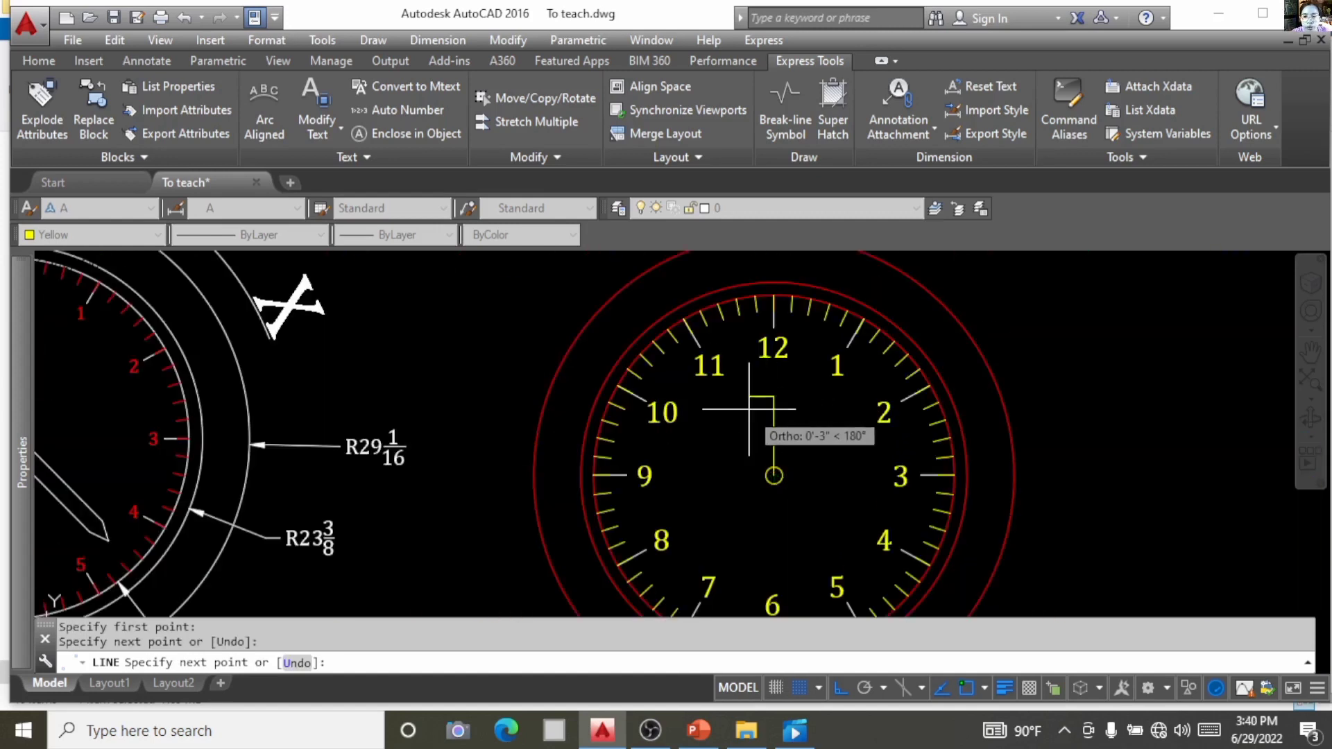
With Ortho off, continue the line into a slanted tip and a left side running straight down to the centre's level.
{"action": "key", "text": "F8"}
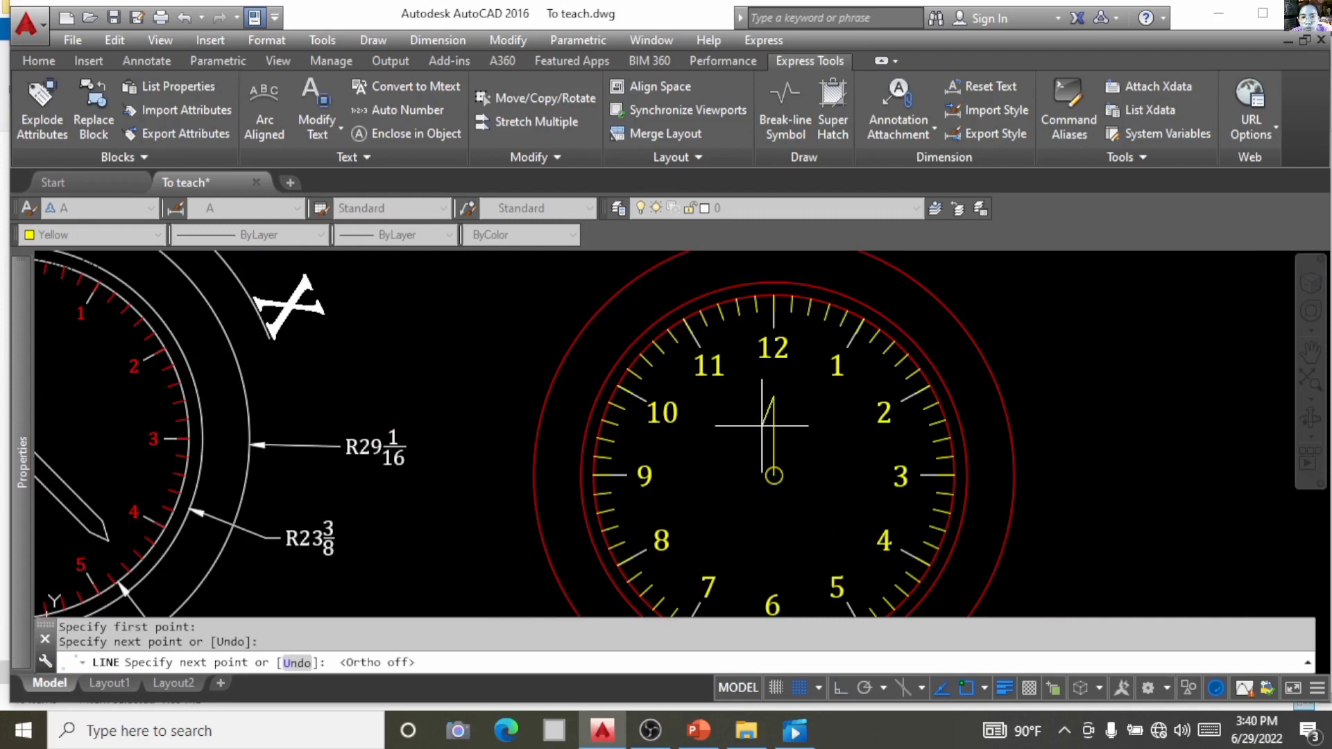
{"action": "scroll", "coordinate": [763, 425], "scroll_direction": "up", "scroll_amount": 3}
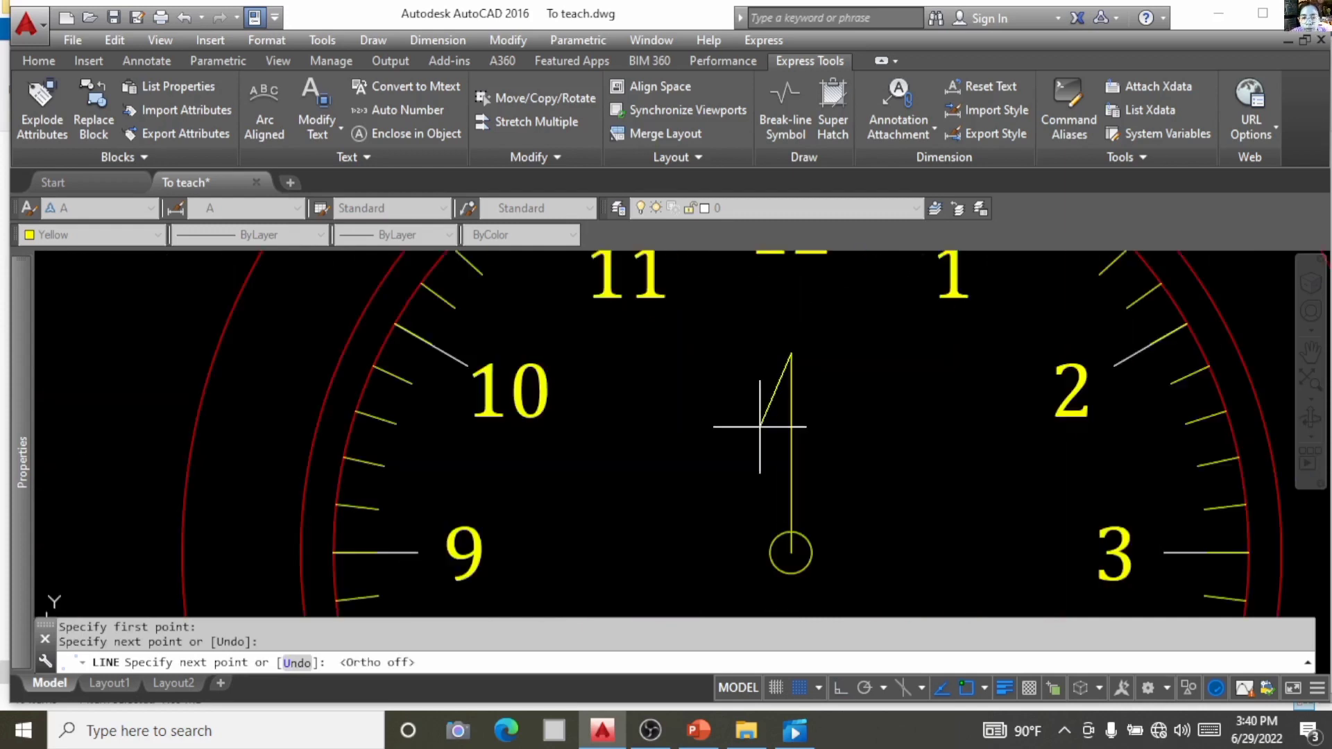
{"action": "left_click", "coordinate": [780, 395]}
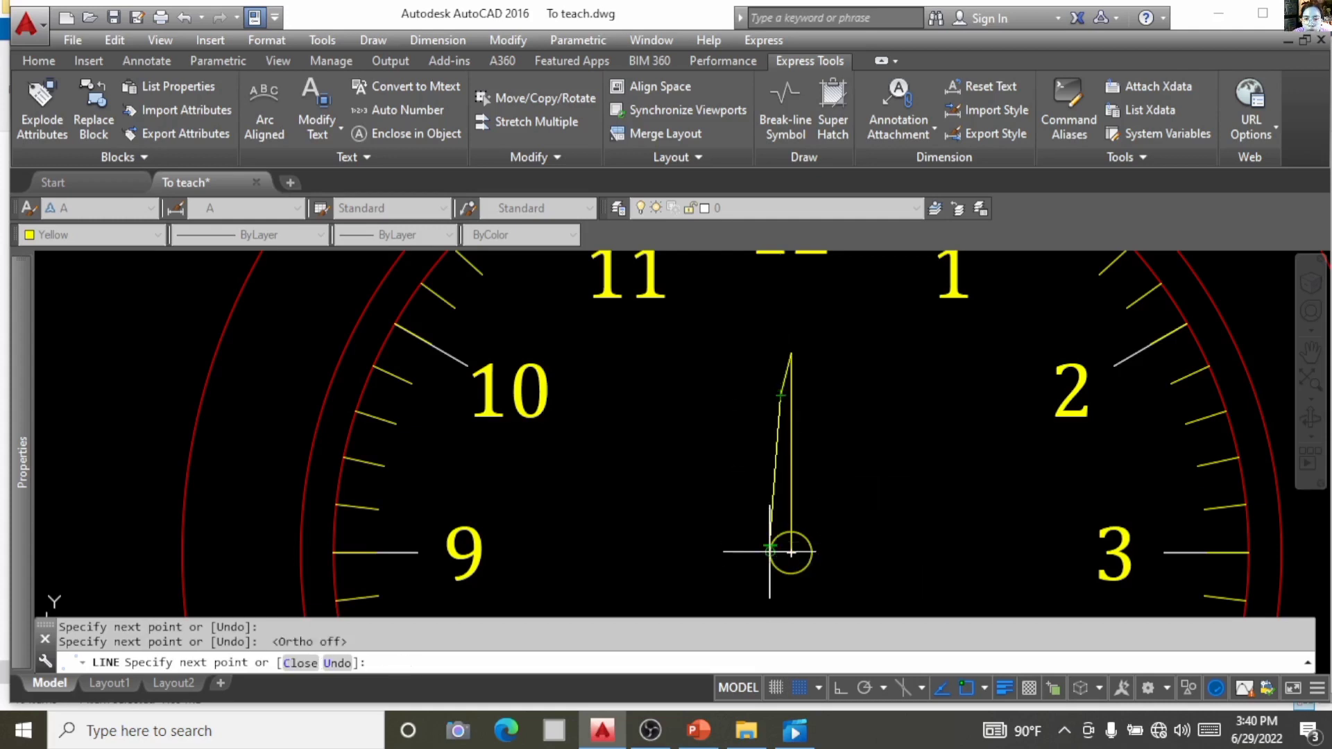
{"action": "scroll", "coordinate": [770, 552], "scroll_direction": "up", "scroll_amount": 5}
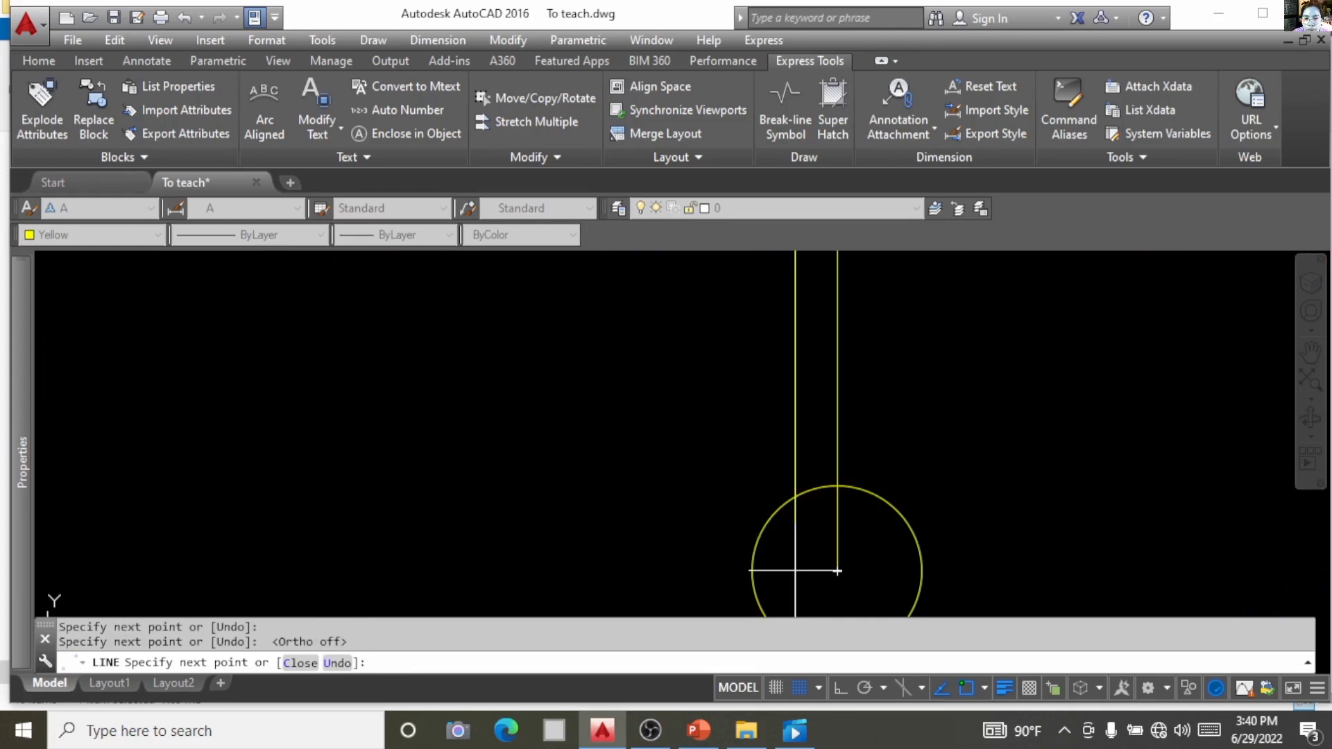
{"action": "left_click", "coordinate": [837, 571]}
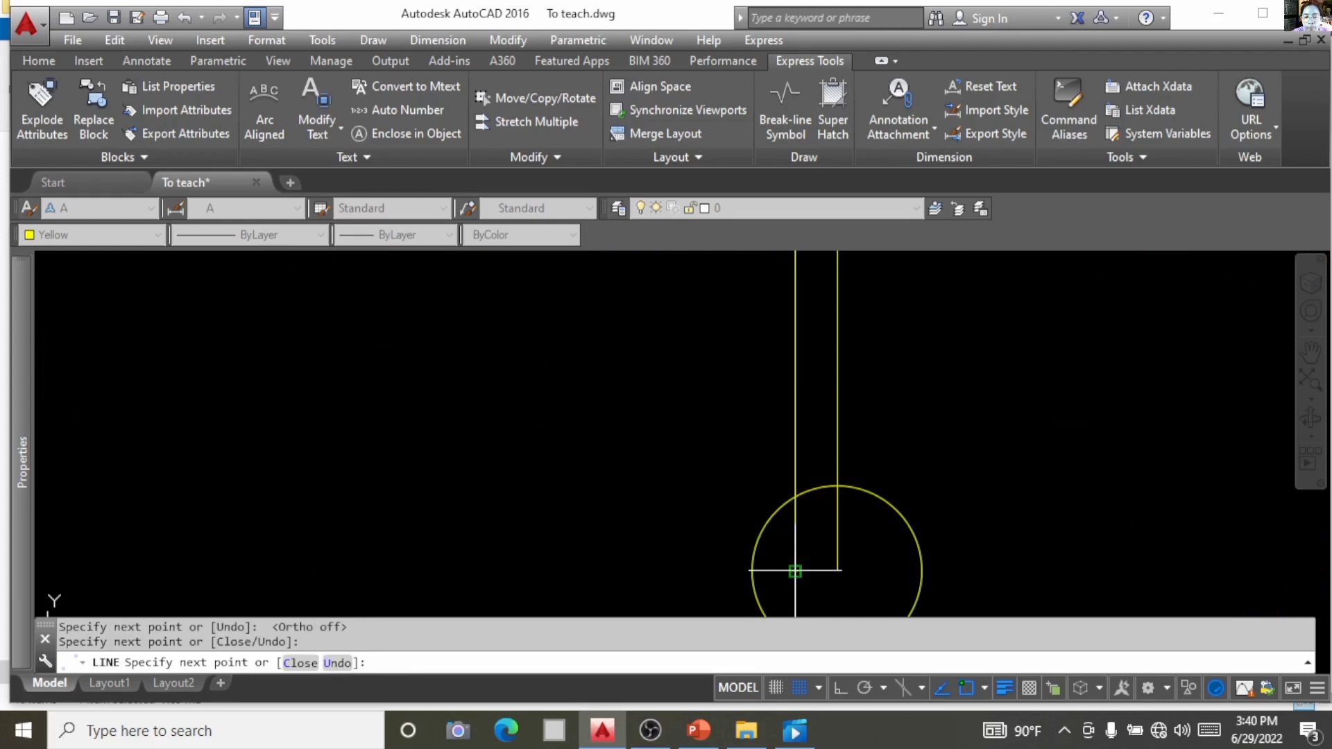
{"action": "key", "text": "Return"}
{"action": "scroll", "coordinate": [770, 541], "scroll_direction": "down", "scroll_amount": 7}
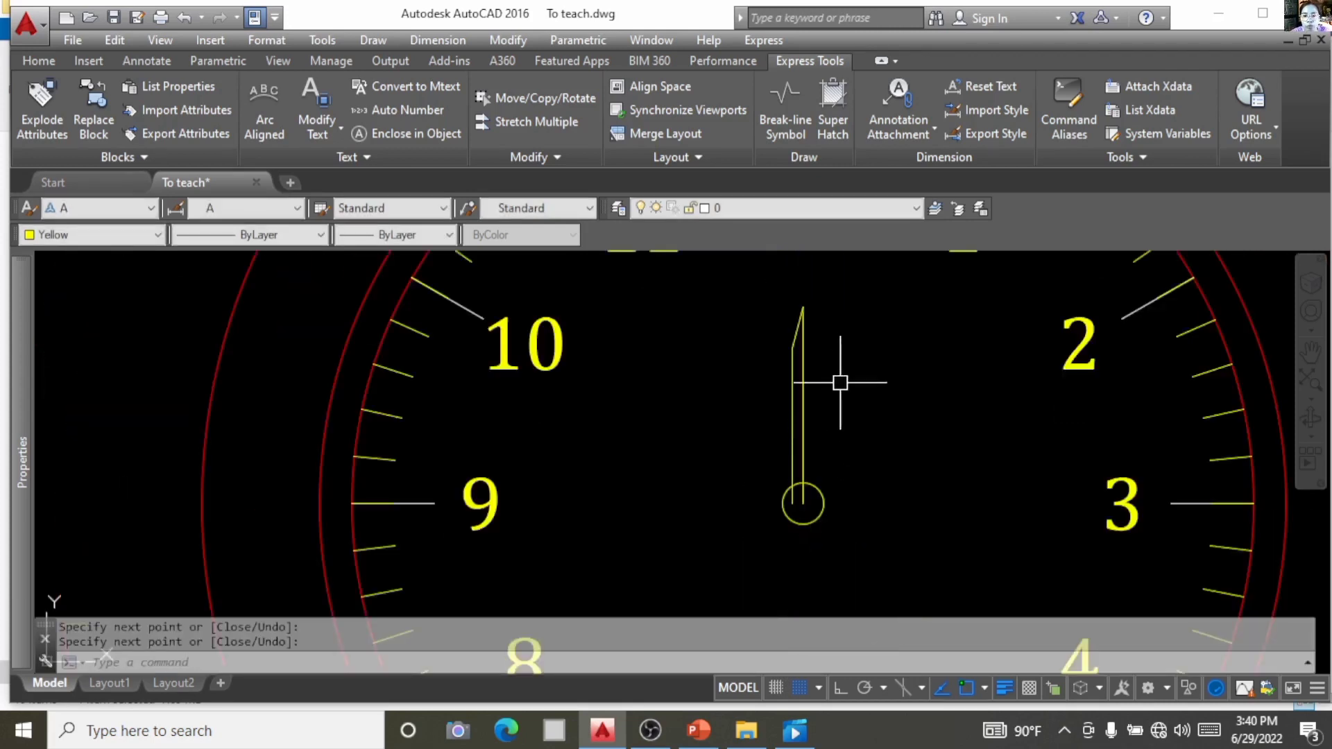
{"action": "key", "text": "Escape"}
Mirror the hand's slanted tip and left side about the vertical centreline, keeping the source lines.
{"action": "scroll", "coordinate": [819, 387], "scroll_direction": "up", "scroll_amount": 4}
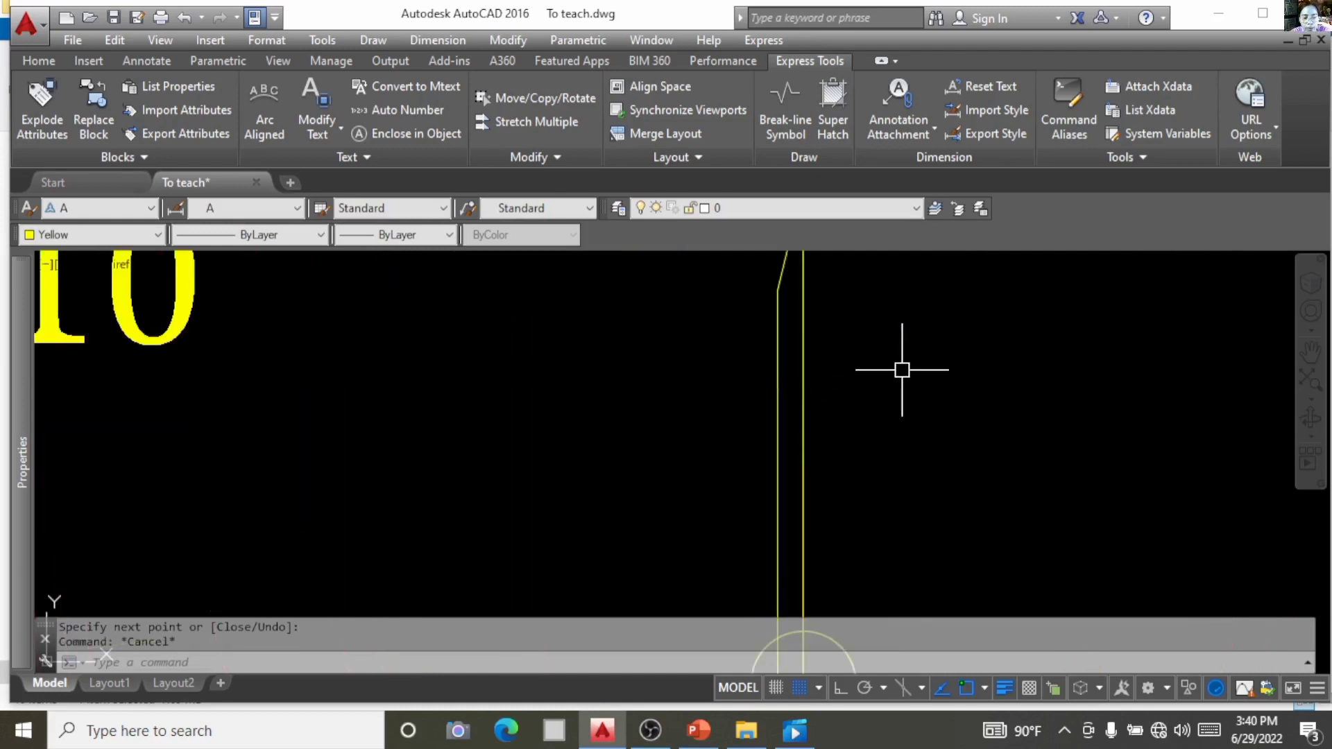
{"action": "type", "text": "mi"}
{"action": "key", "text": "Return"}
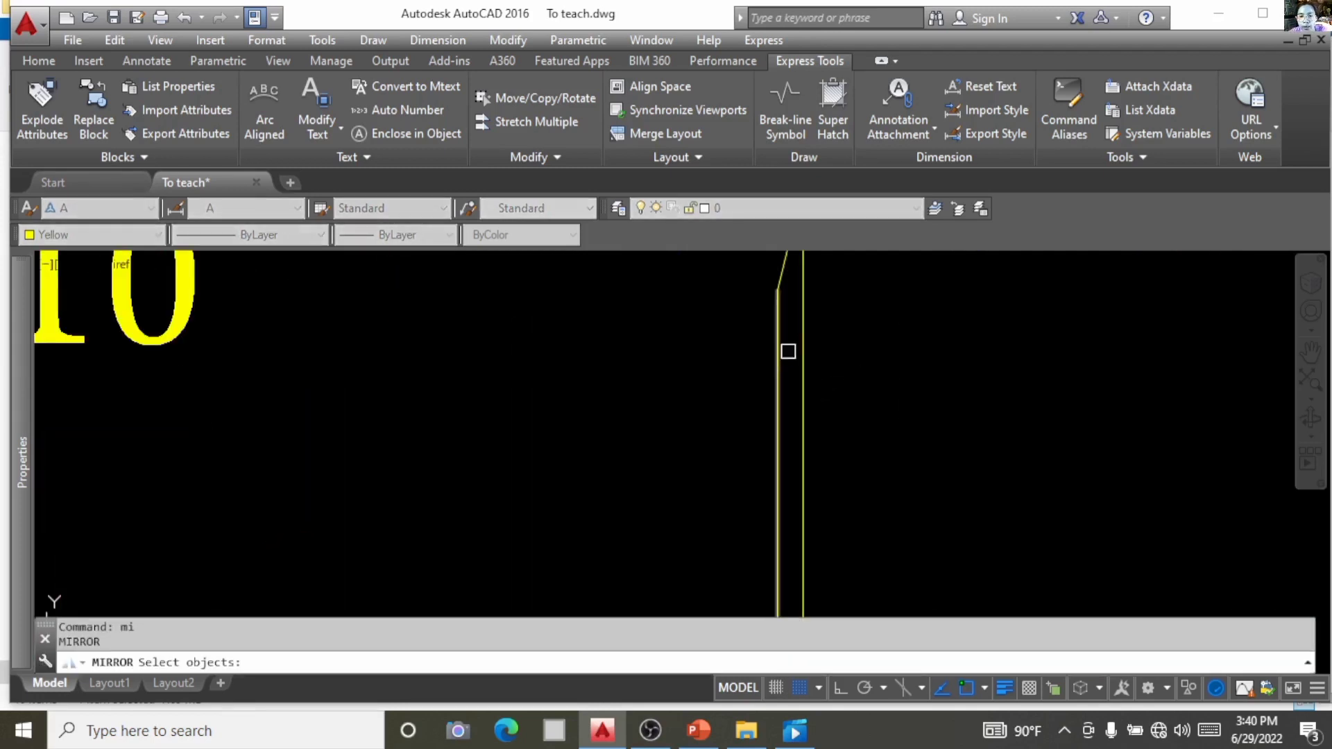
{"action": "left_click", "coordinate": [793, 341]}
{"action": "left_click", "coordinate": [764, 281]}
{"action": "key", "text": "Return"}
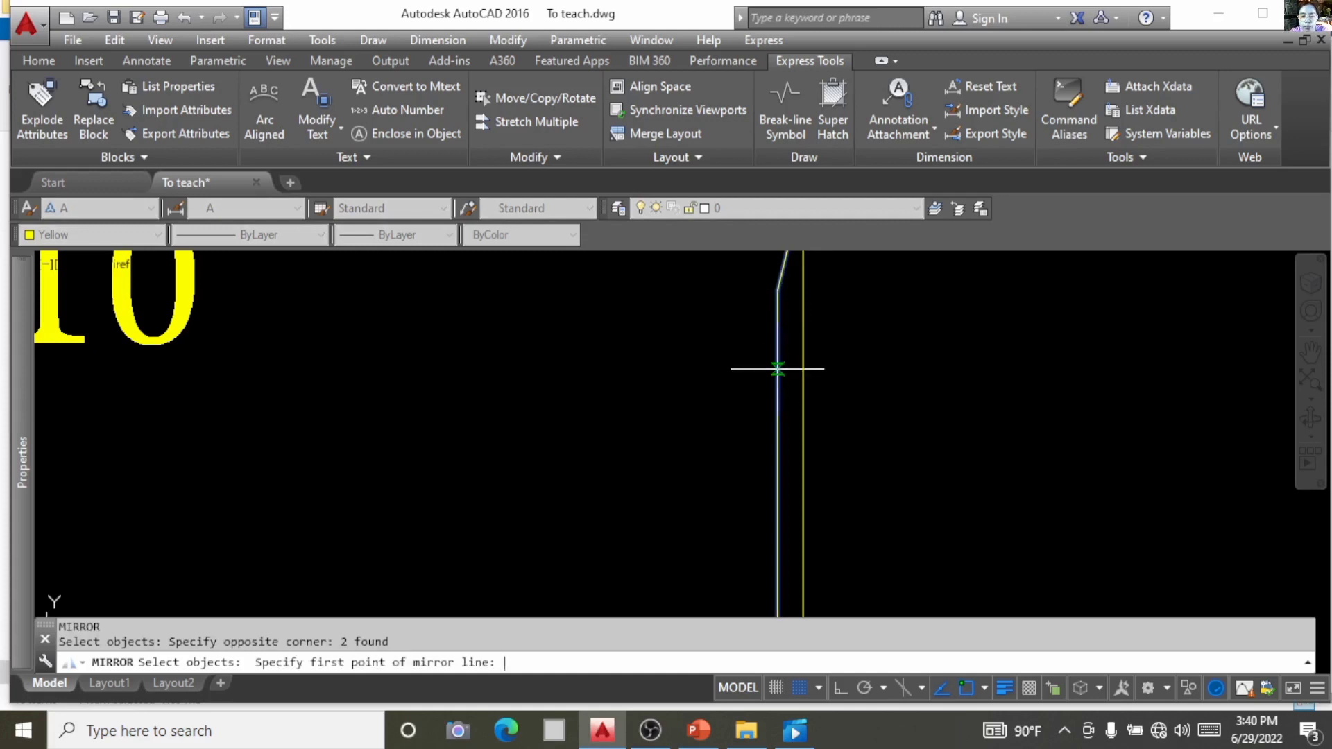
{"action": "scroll", "coordinate": [791, 369], "scroll_direction": "down", "scroll_amount": 2}
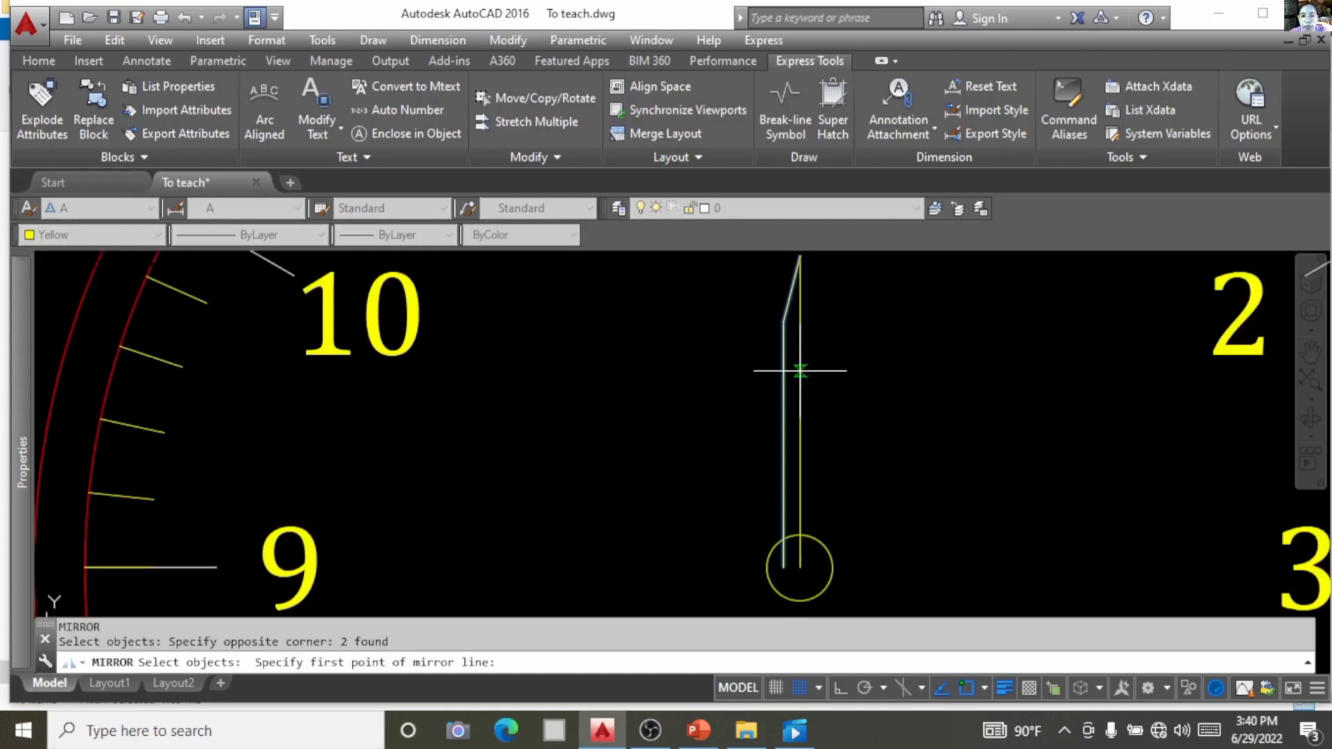
{"action": "left_click", "coordinate": [799, 256]}
{"action": "left_click", "coordinate": [800, 583]}
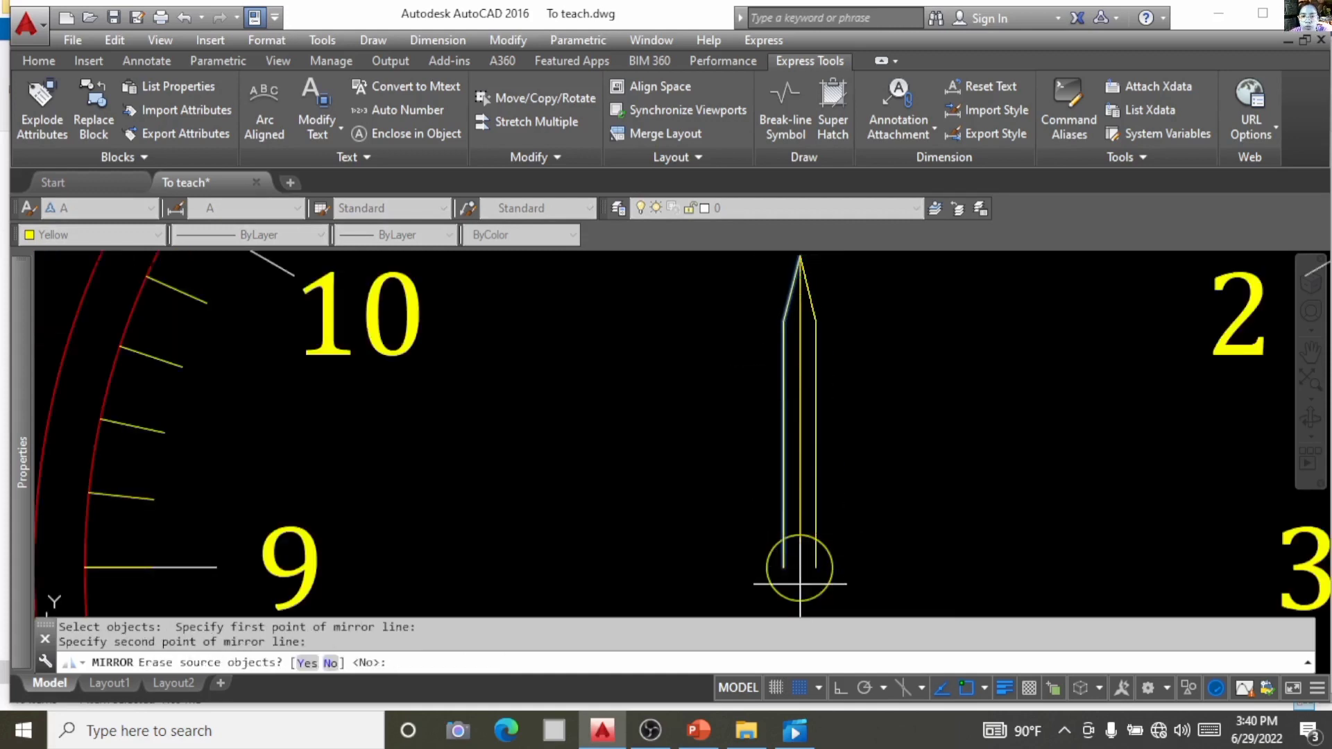
{"action": "key", "text": "Return"}
{"action": "key", "text": "Escape"}
Trim the parts of the hand's two side lines that lie inside the small centre circle.
{"action": "scroll", "coordinate": [893, 521], "scroll_direction": "down", "scroll_amount": 4}
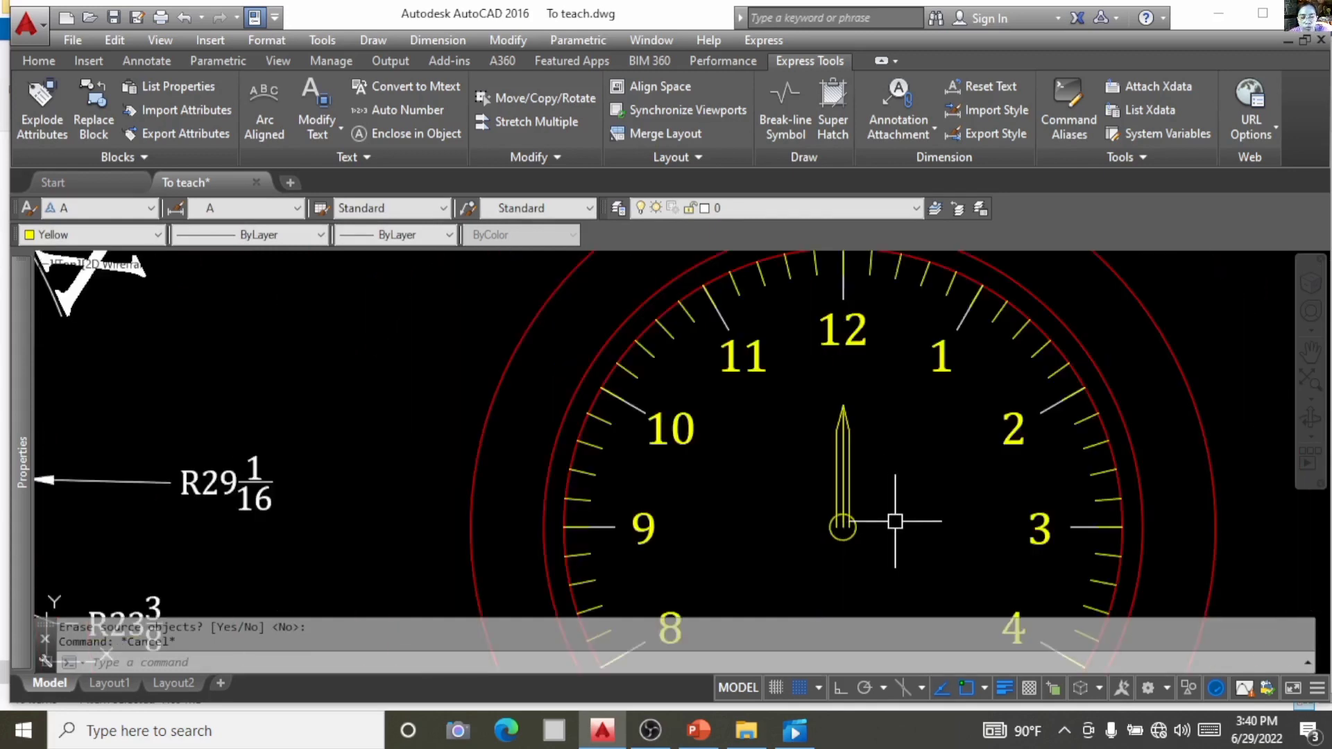
{"action": "type", "text": "tr"}
{"action": "key", "text": "Return"}
{"action": "key", "text": "Return"}
{"action": "scroll", "coordinate": [842, 529], "scroll_direction": "up", "scroll_amount": 10}
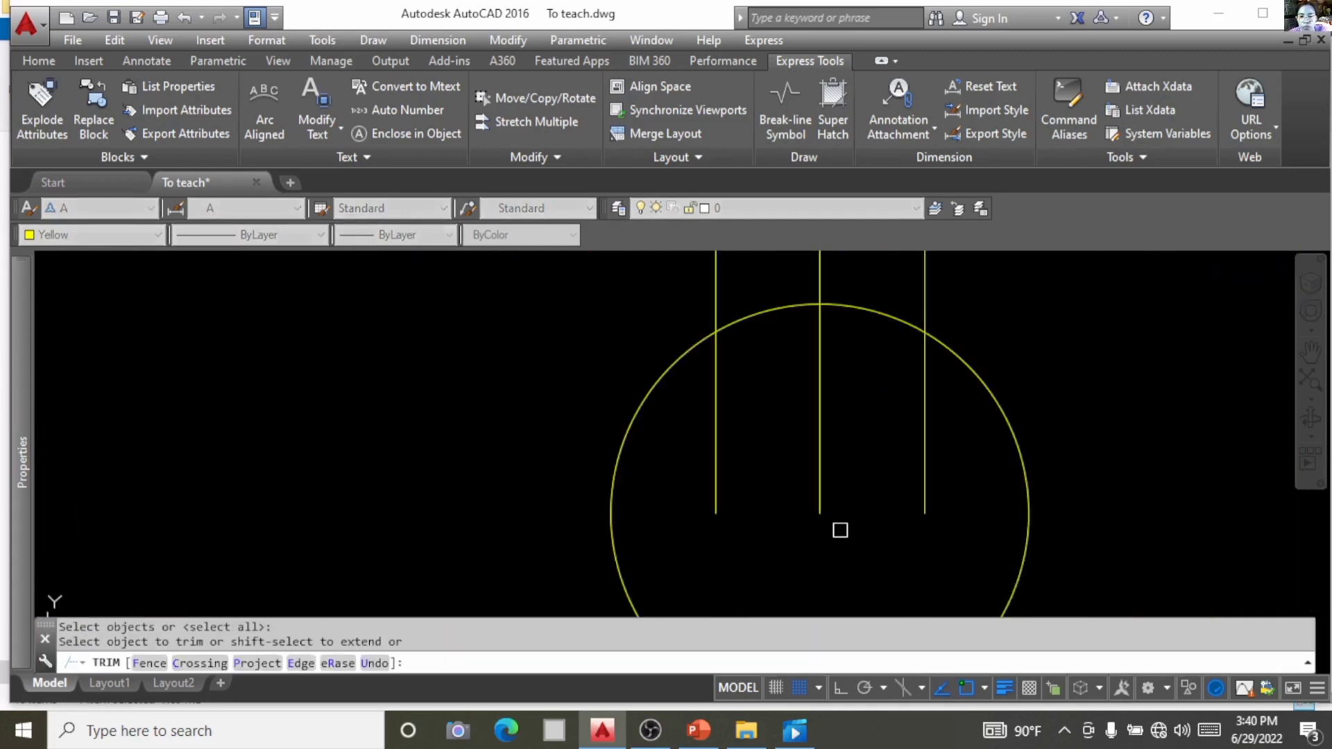
{"action": "left_click", "coordinate": [923, 495]}
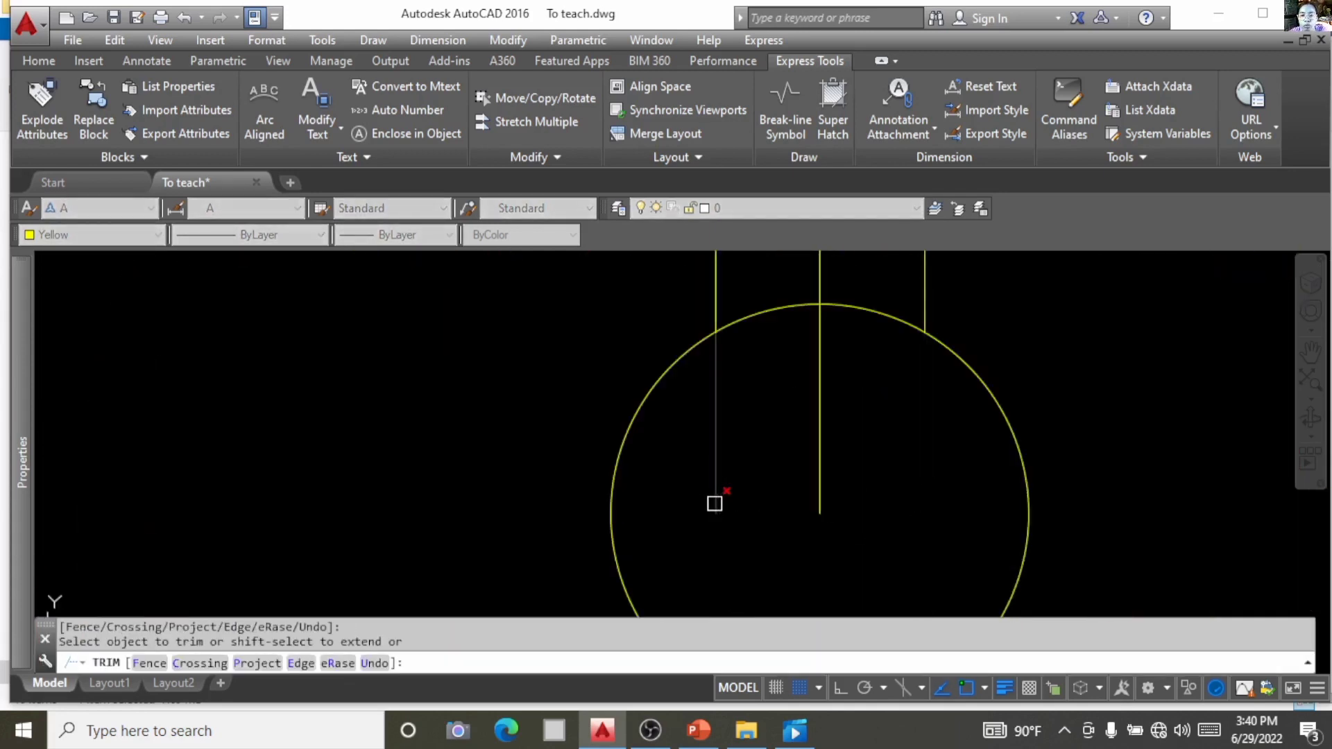
{"action": "scroll", "coordinate": [763, 494], "scroll_direction": "down", "scroll_amount": 2}
{"action": "key", "text": "Return"}
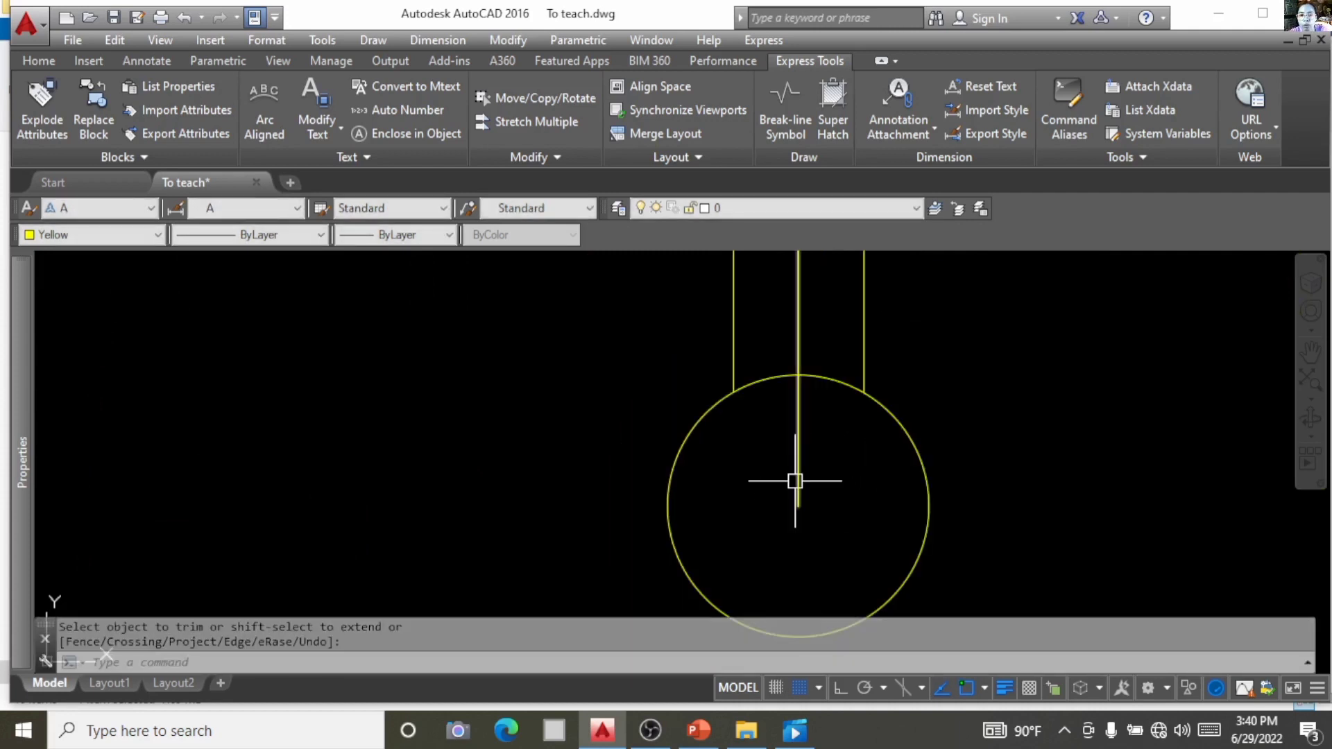
Delete the vertical centreline of the clock hand.
{"action": "left_click", "coordinate": [795, 481]}
{"action": "key", "text": "Delete"}
{"action": "scroll", "coordinate": [784, 486], "scroll_direction": "down", "scroll_amount": 5}
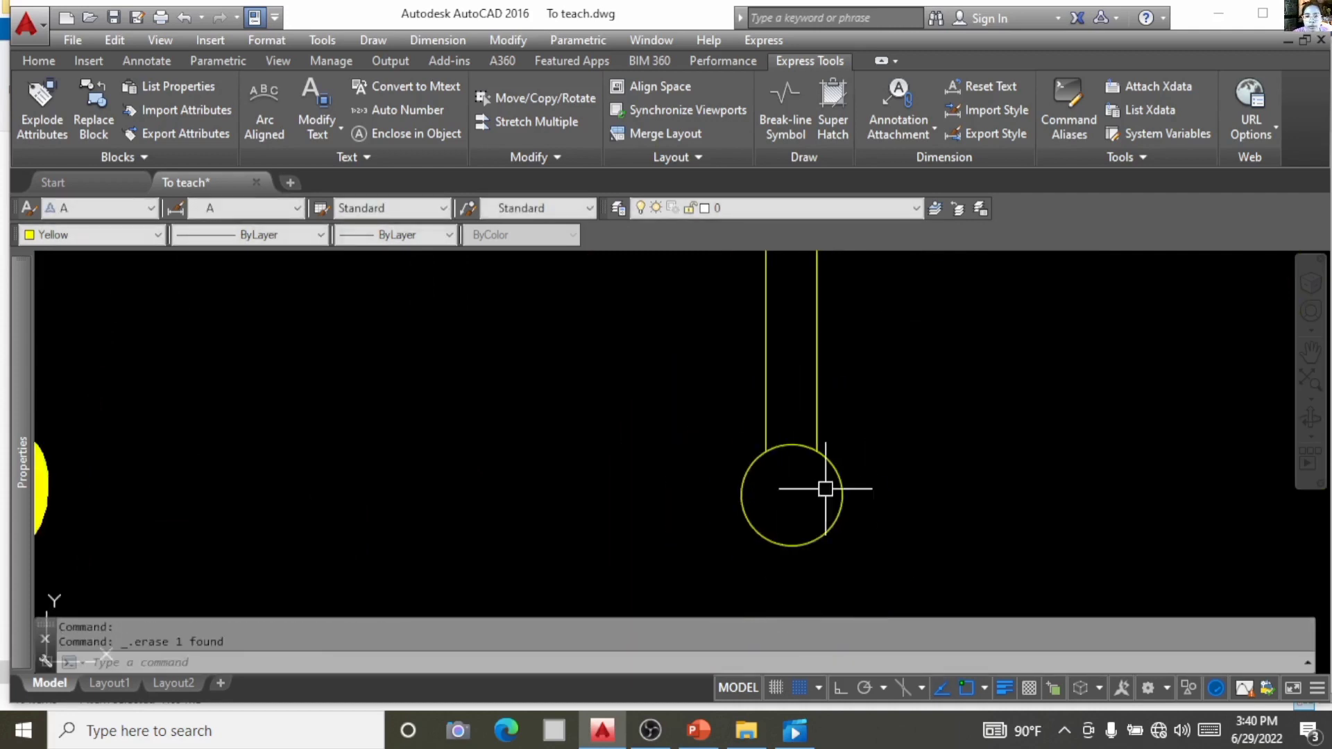
{"action": "scroll", "coordinate": [885, 382], "scroll_direction": "down", "scroll_amount": 2}
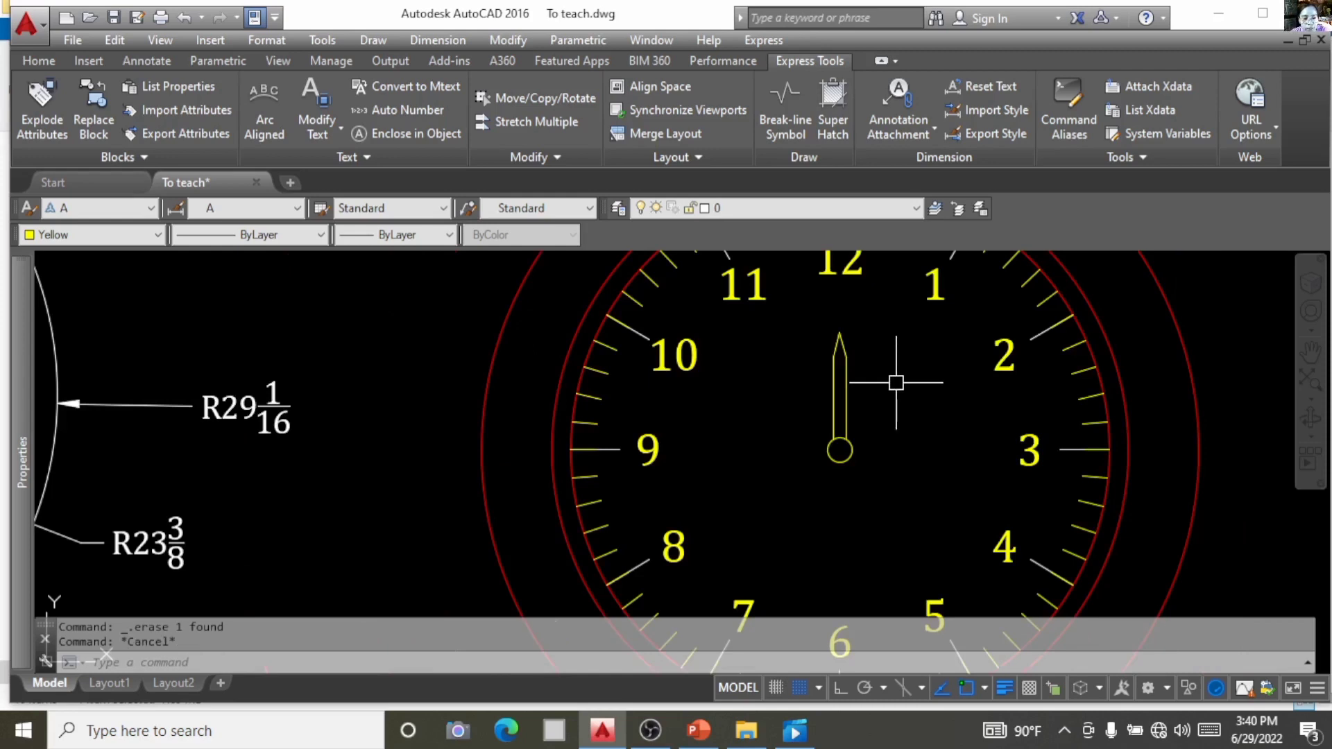
{"action": "type", "text": "s"}
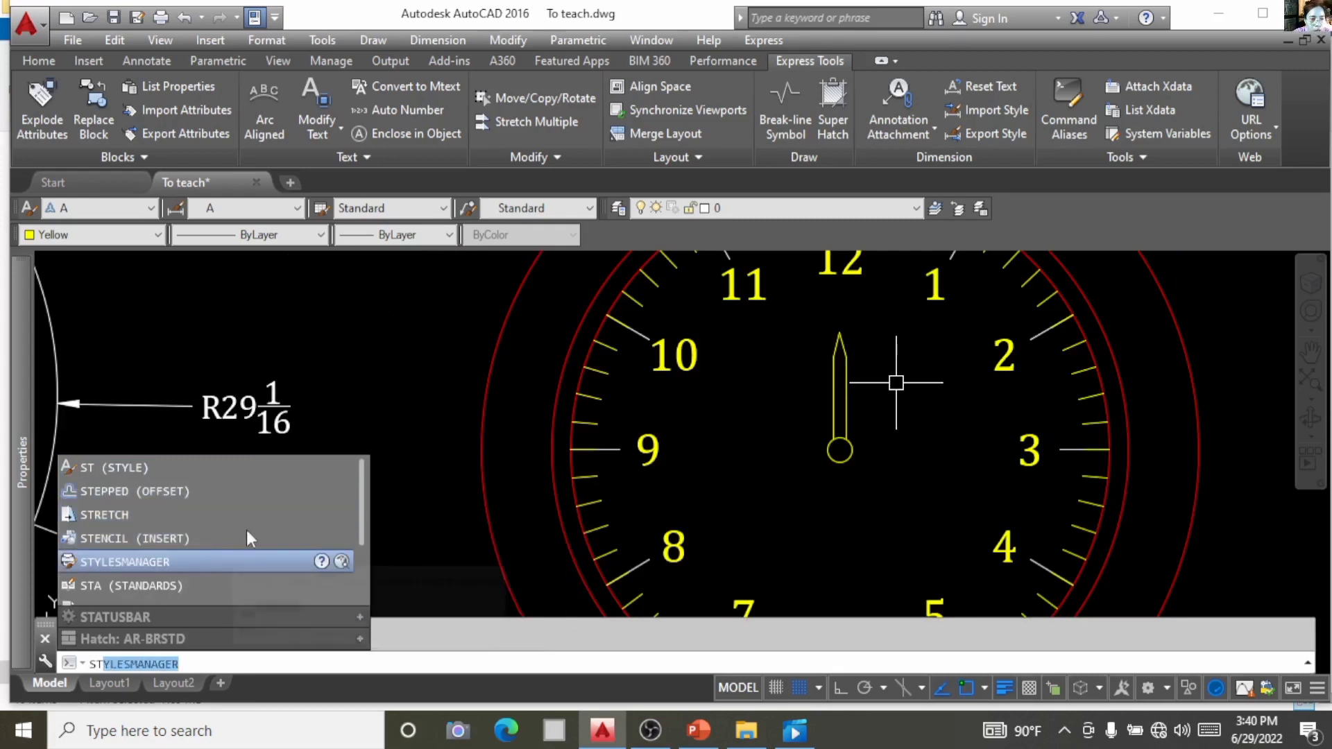
{"action": "type", "text": "r"}
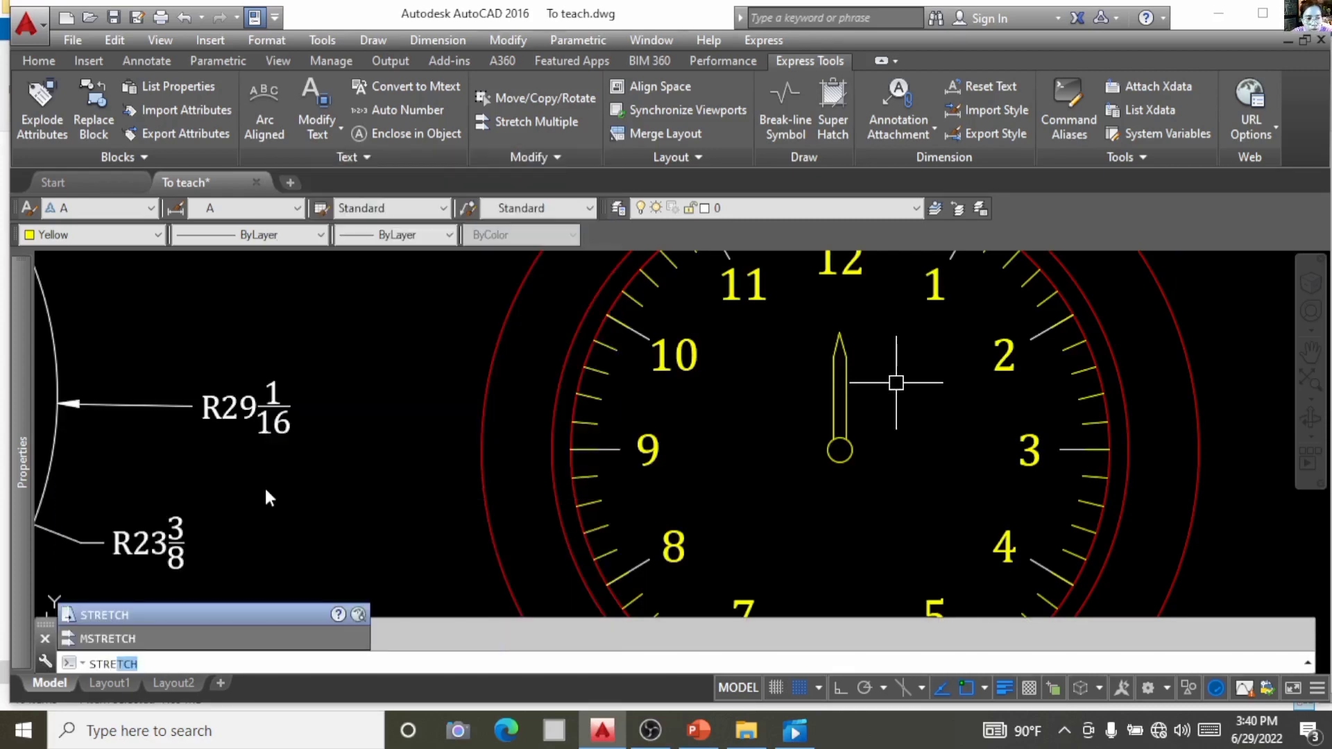
{"action": "left_click", "coordinate": [138, 638]}
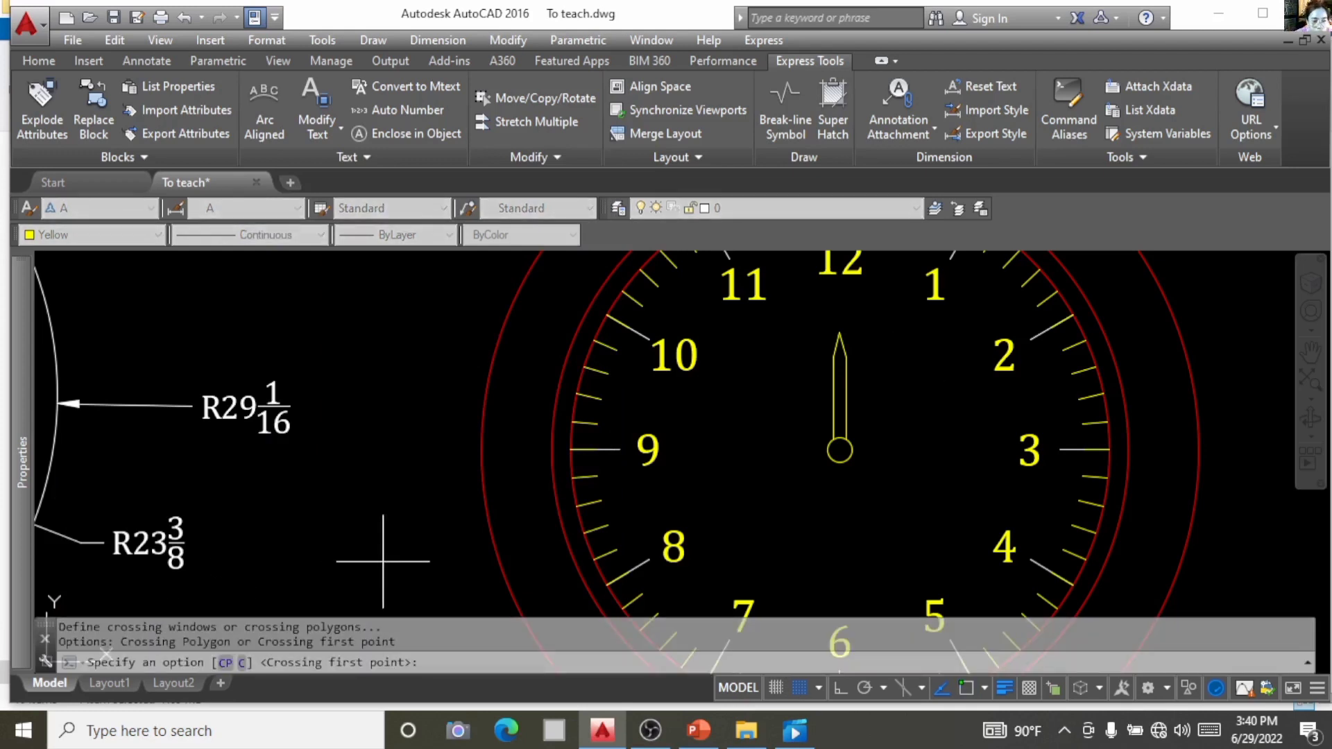
{"action": "key", "text": "Escape"}
{"action": "type", "text": "STRETCH"}
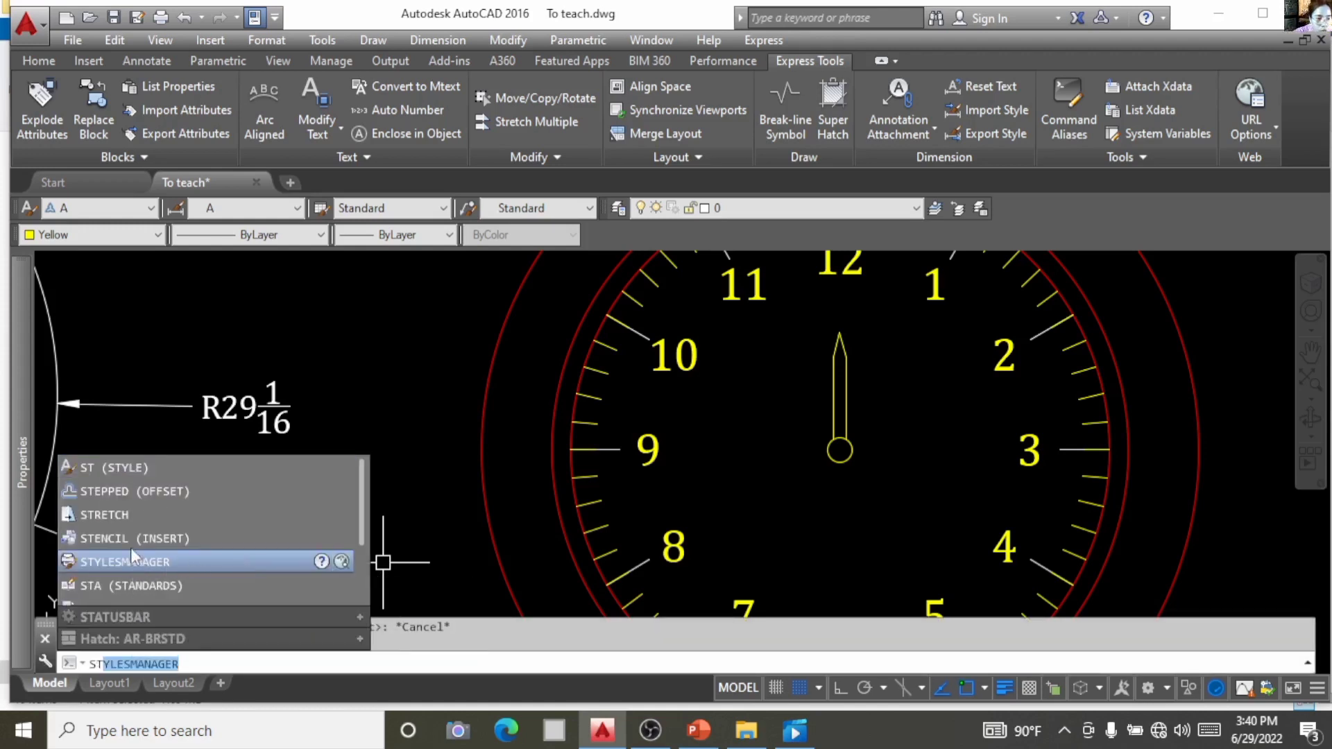
{"action": "left_click", "coordinate": [135, 514]}
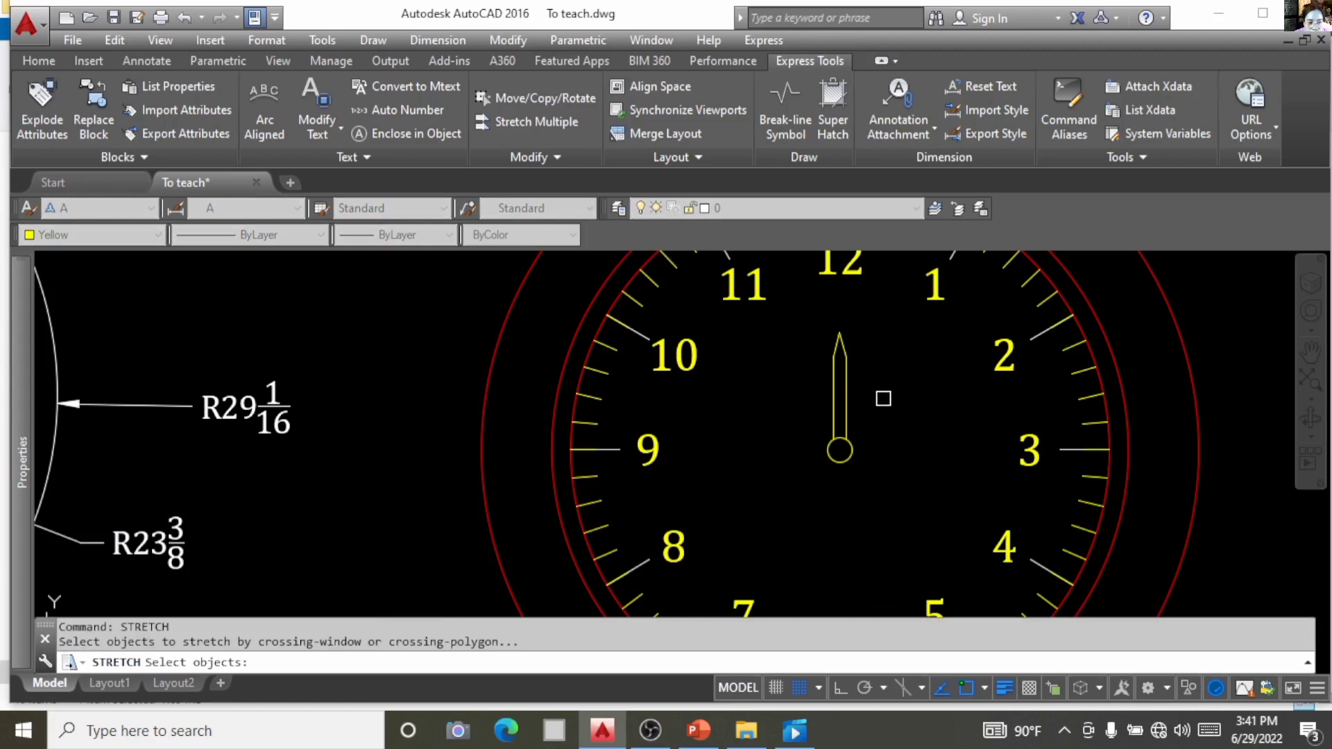
{"action": "scroll", "coordinate": [874, 345], "scroll_direction": "up", "scroll_amount": 2}
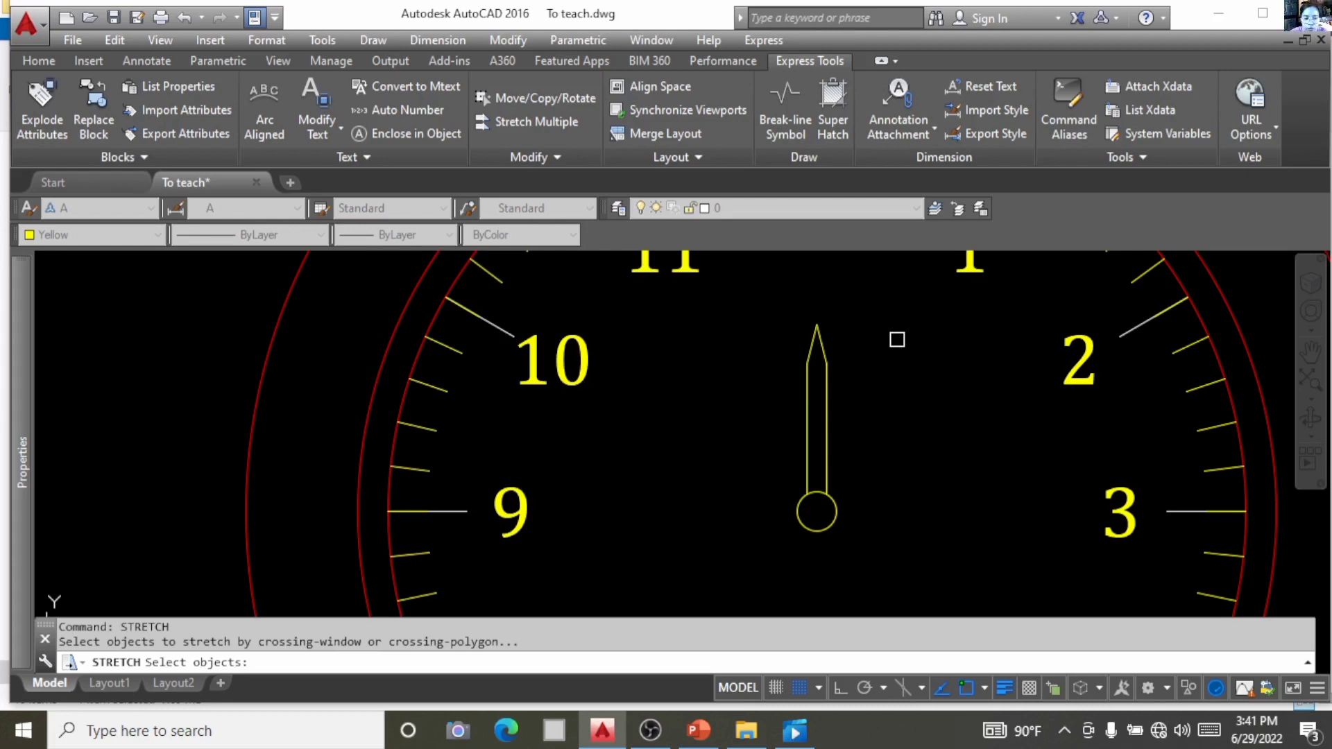
{"action": "key", "text": "Escape"}
{"action": "key", "text": "Escape"}
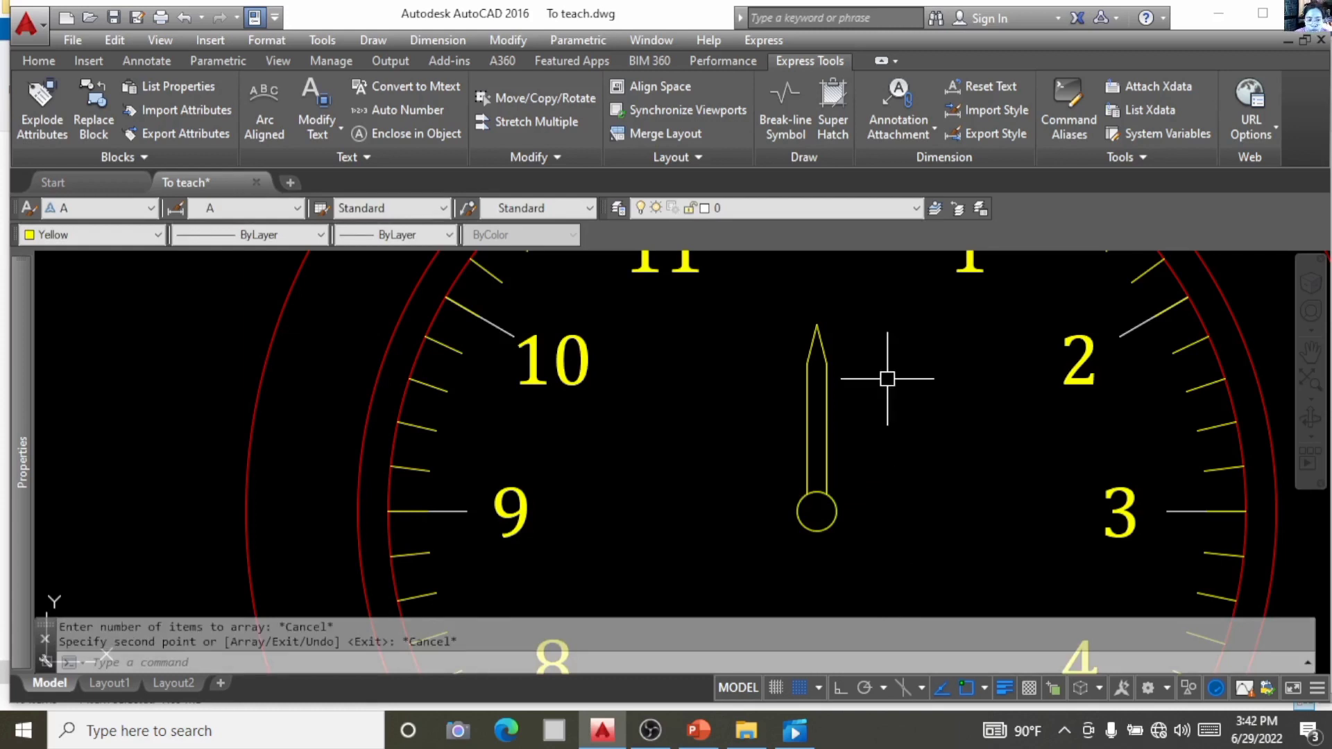
Rotate a copy of the upright clock hand about the small circle's centre so the copy points just short of the numeral 4.
{"action": "type", "text": "r"}
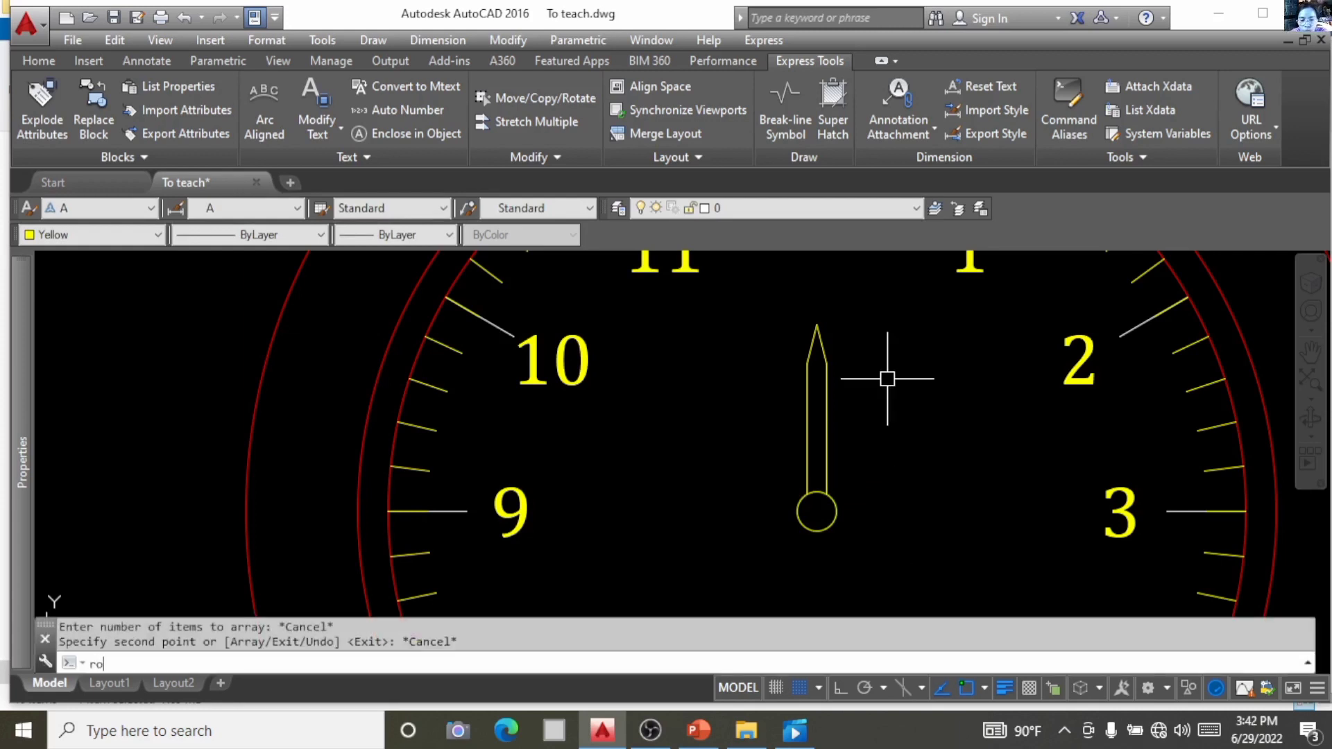
{"action": "type", "text": "o"}
{"action": "key", "text": "Return"}
{"action": "left_click", "coordinate": [879, 416]}
{"action": "left_click", "coordinate": [768, 313]}
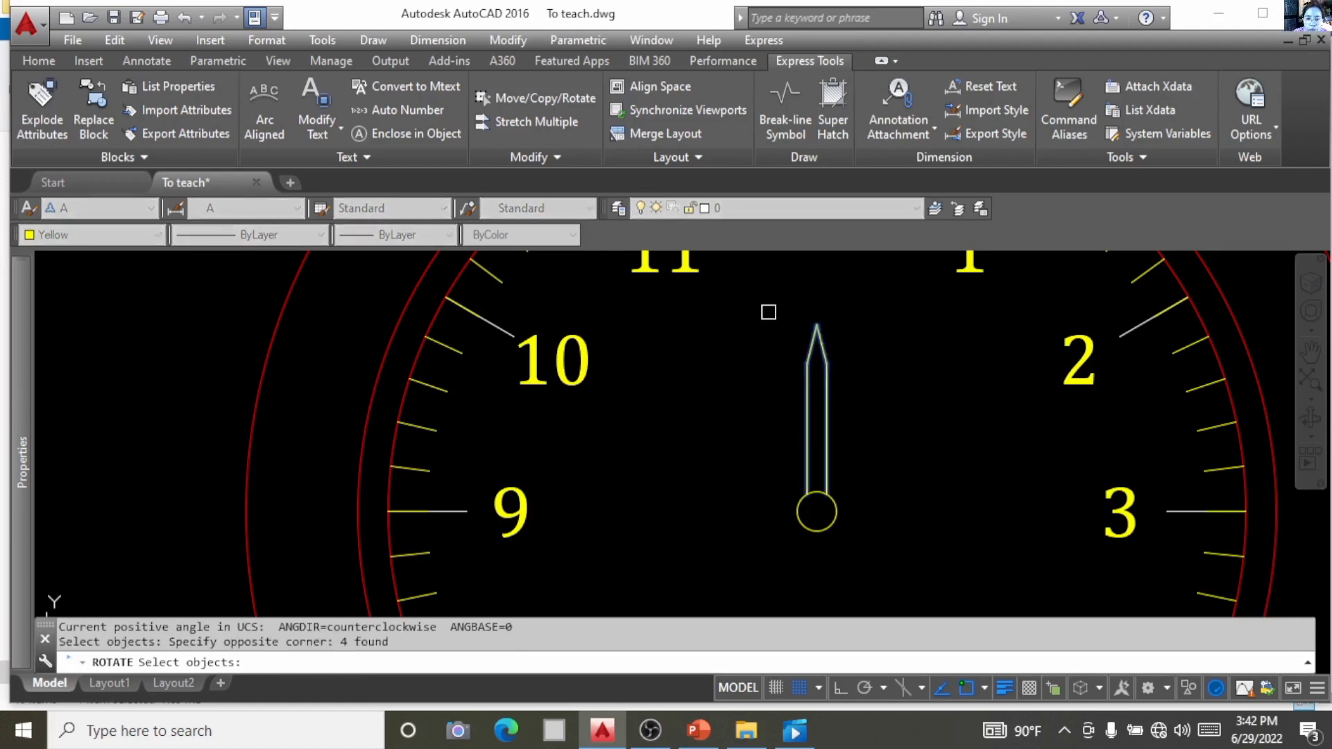
{"action": "key", "text": "Return"}
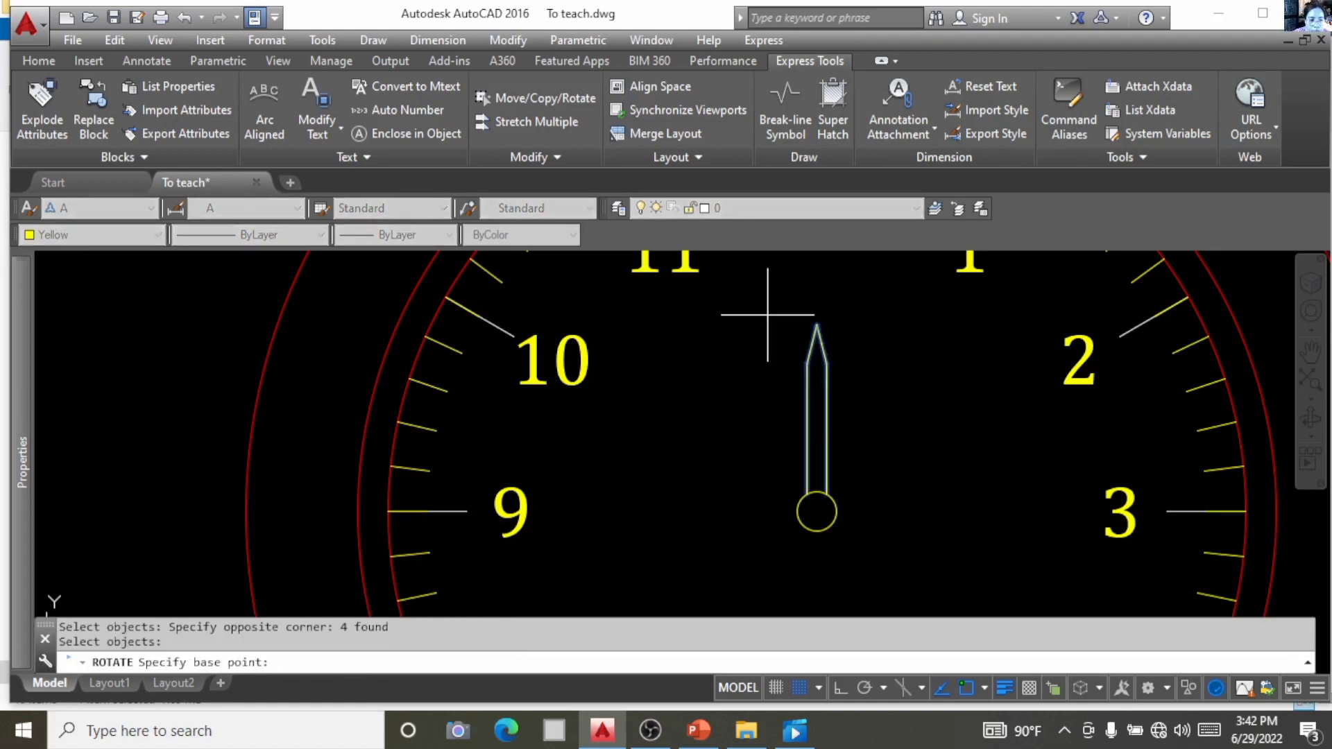
{"action": "left_click", "coordinate": [817, 512]}
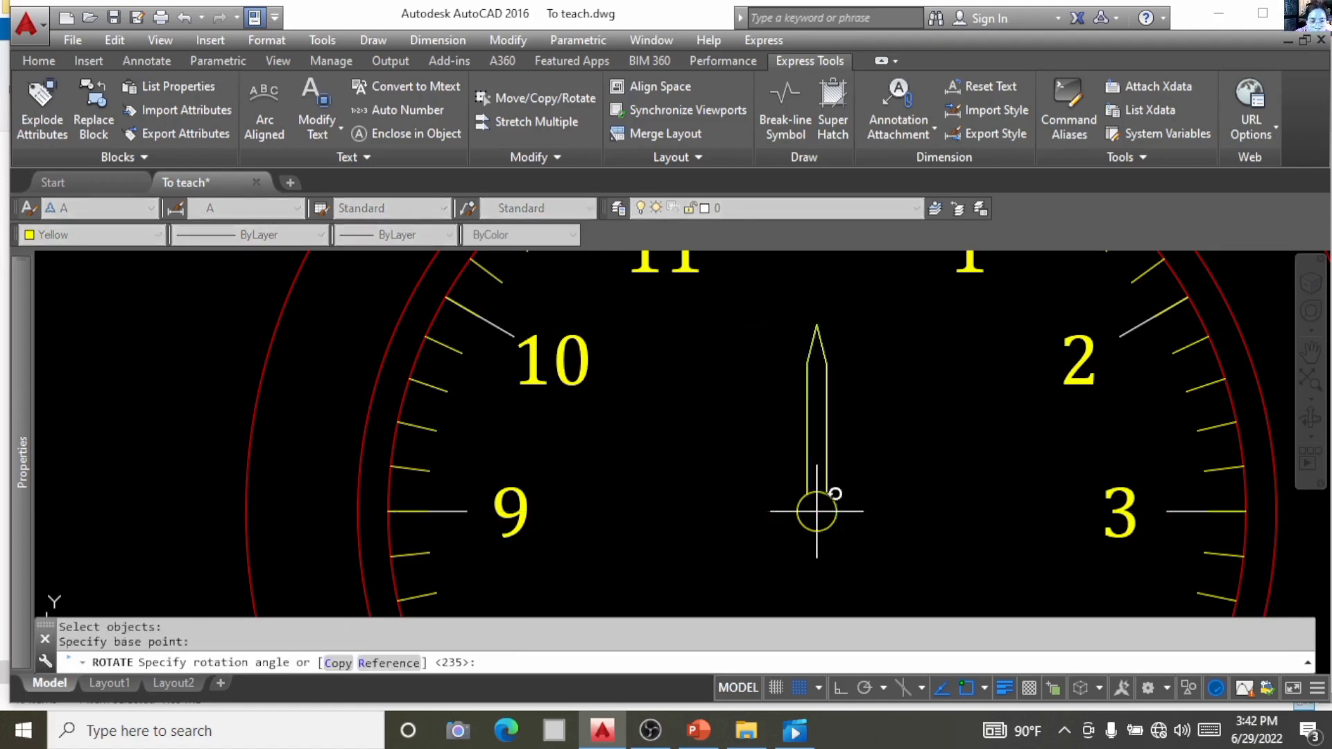
{"action": "left_click", "coordinate": [338, 663]}
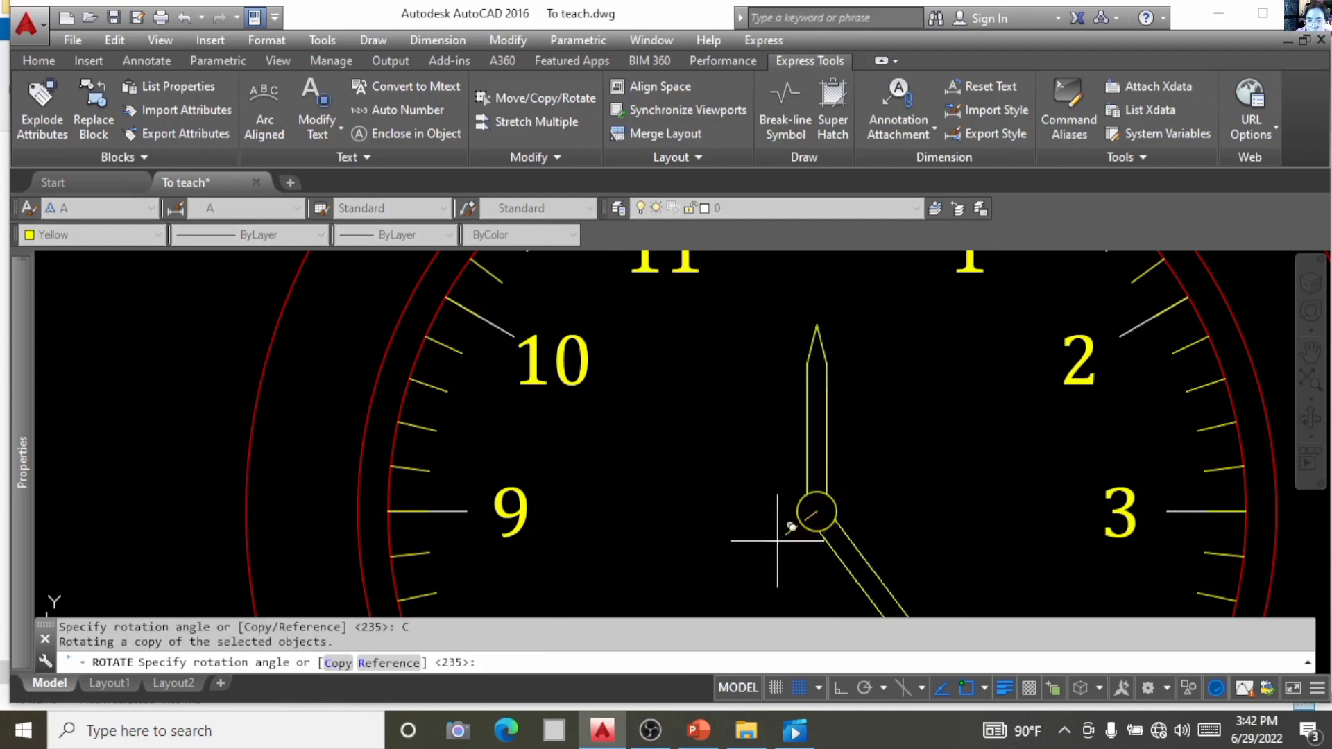
{"action": "scroll", "coordinate": [777, 541], "scroll_direction": "down", "scroll_amount": 2}
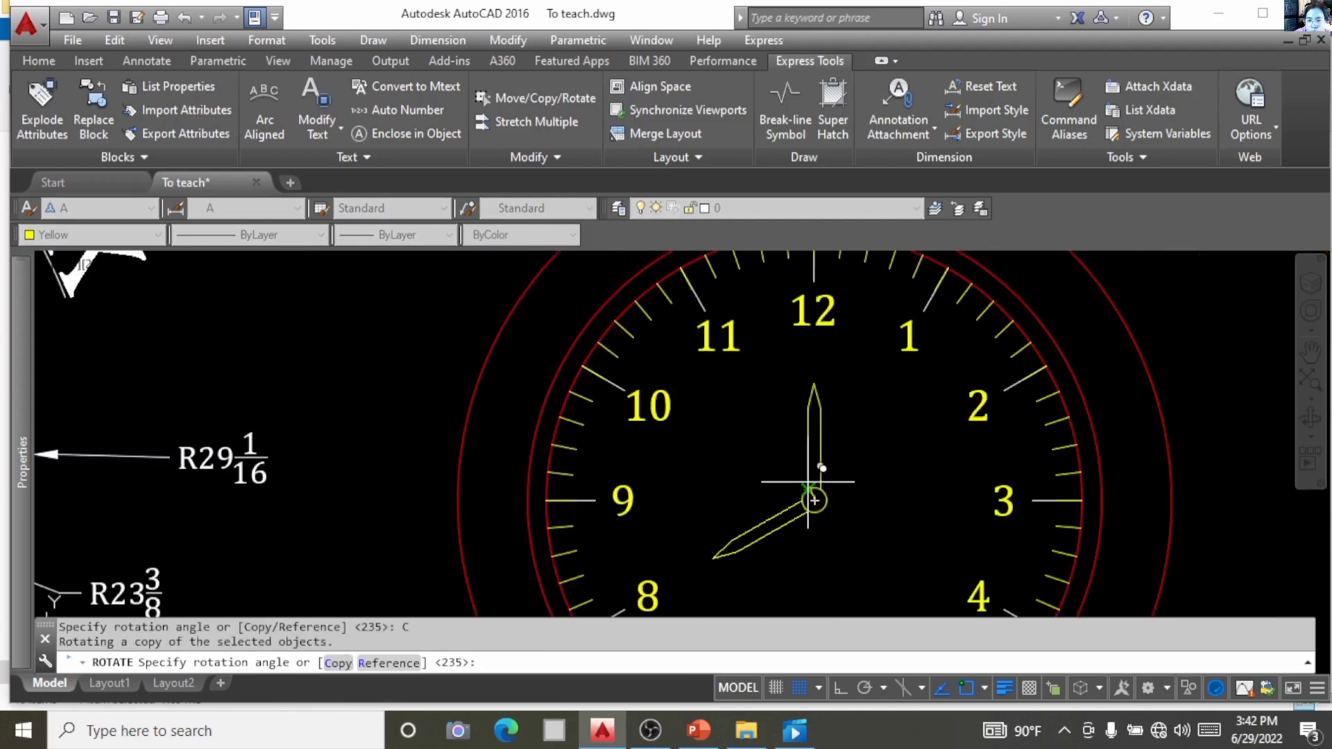
{"action": "left_click", "coordinate": [794, 533]}
{"action": "key", "text": "Return"}
{"action": "scroll", "coordinate": [765, 452], "scroll_direction": "down", "scroll_amount": 1}
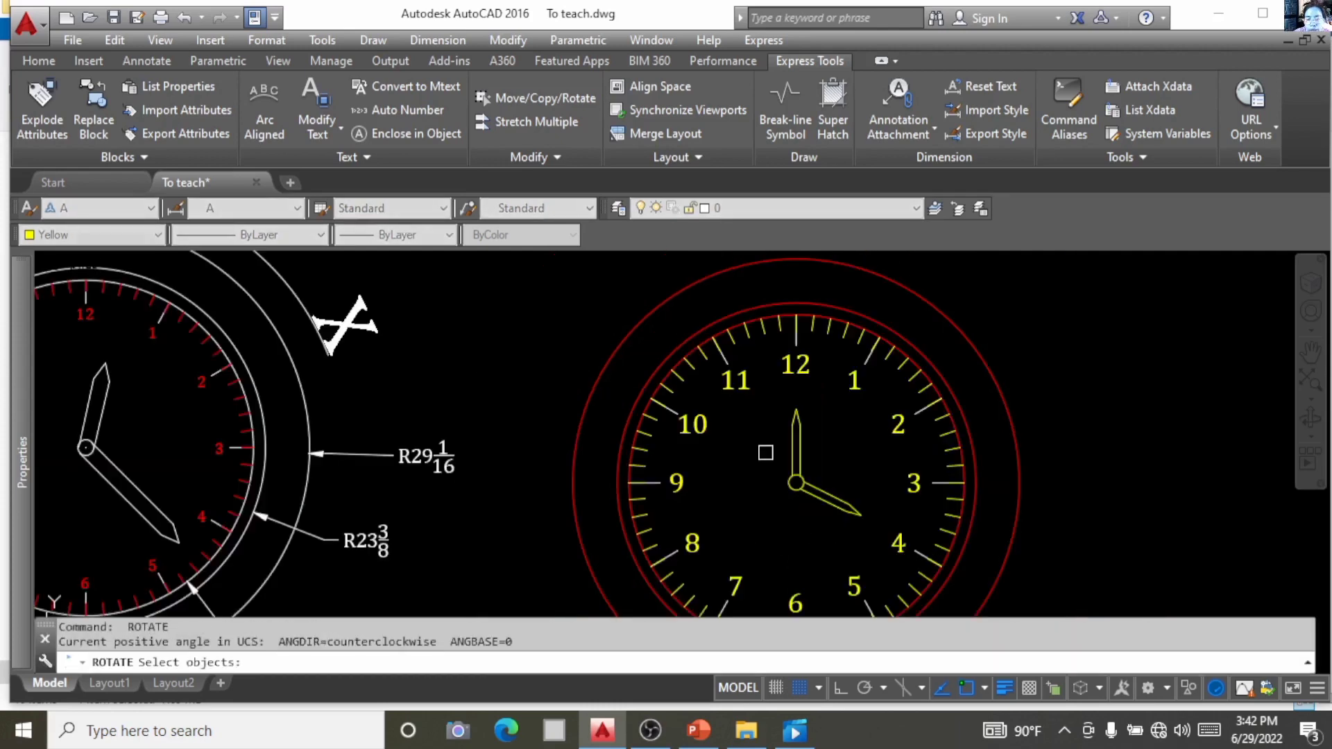
{"action": "scroll", "coordinate": [855, 539], "scroll_direction": "up", "scroll_amount": 1}
{"action": "key", "text": "Escape"}
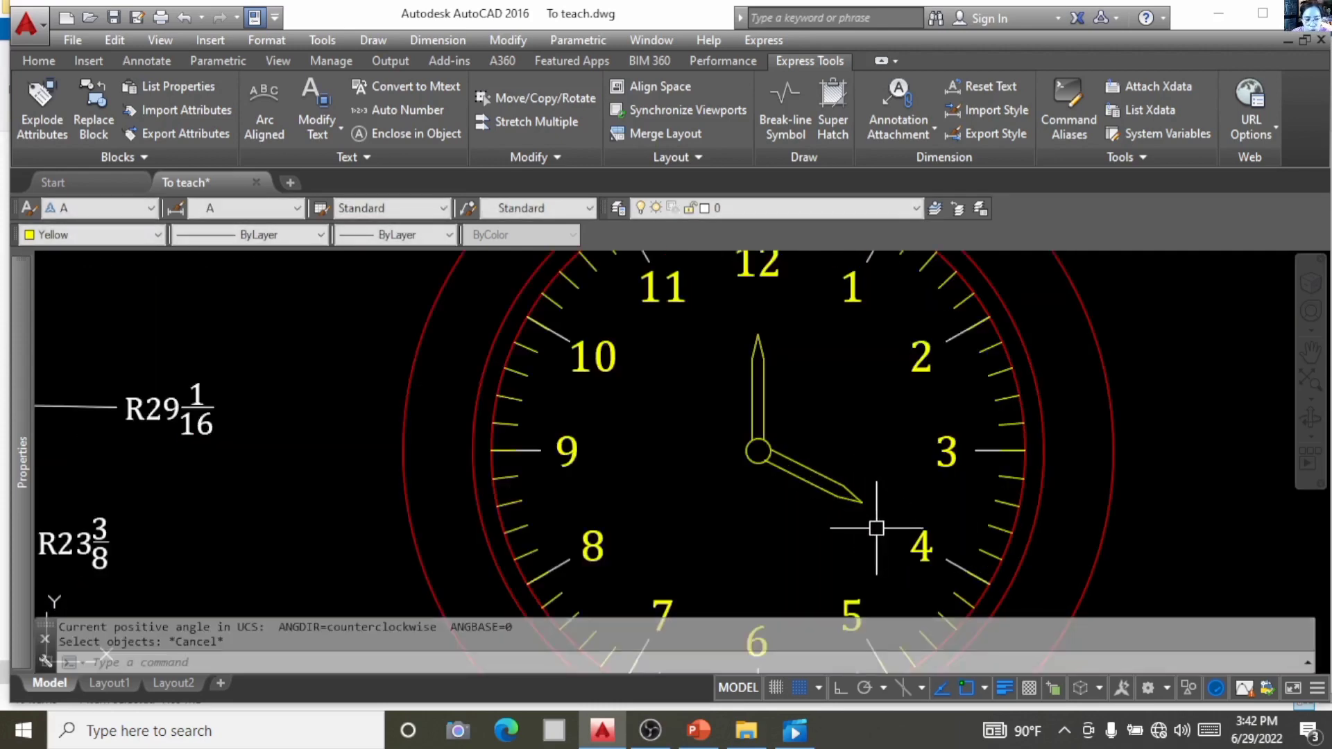
Start the Stretch command for the pointed end of the clock hand near the numeral 4.
{"action": "type", "text": "s"}
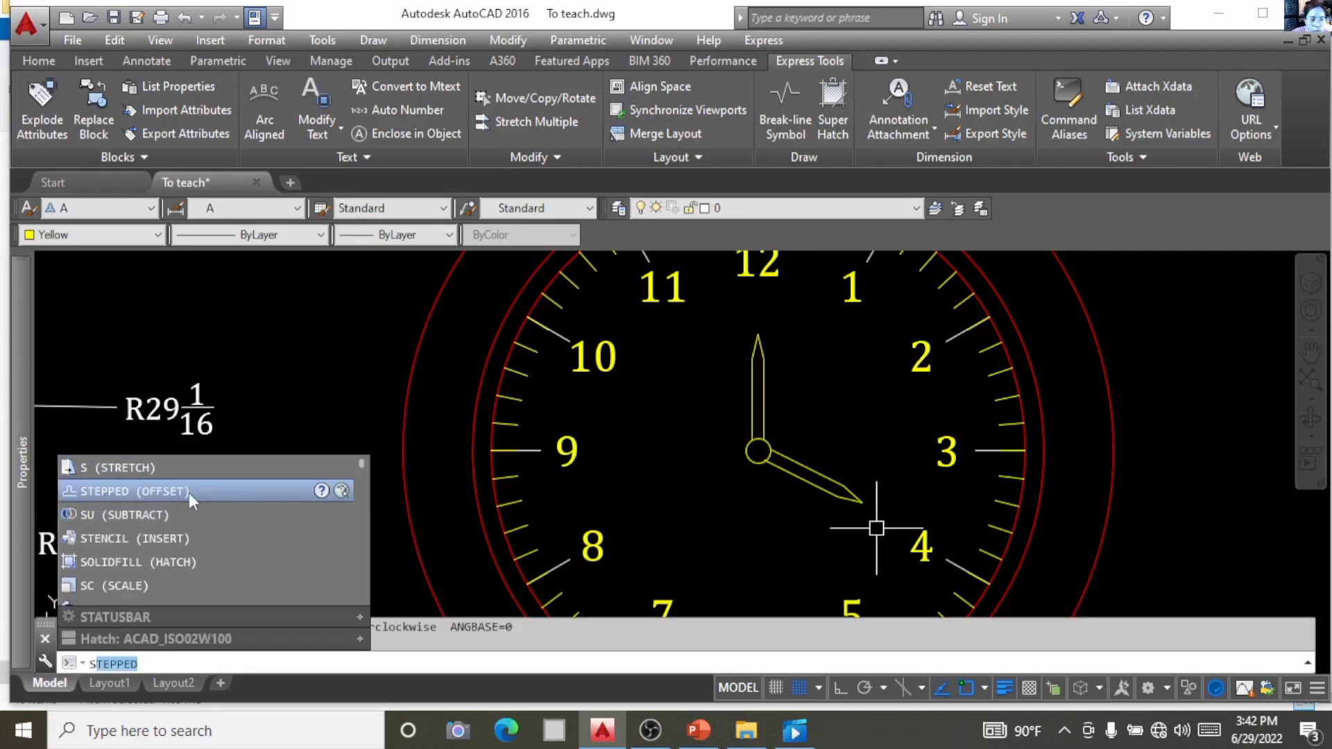
{"action": "left_click", "coordinate": [144, 474]}
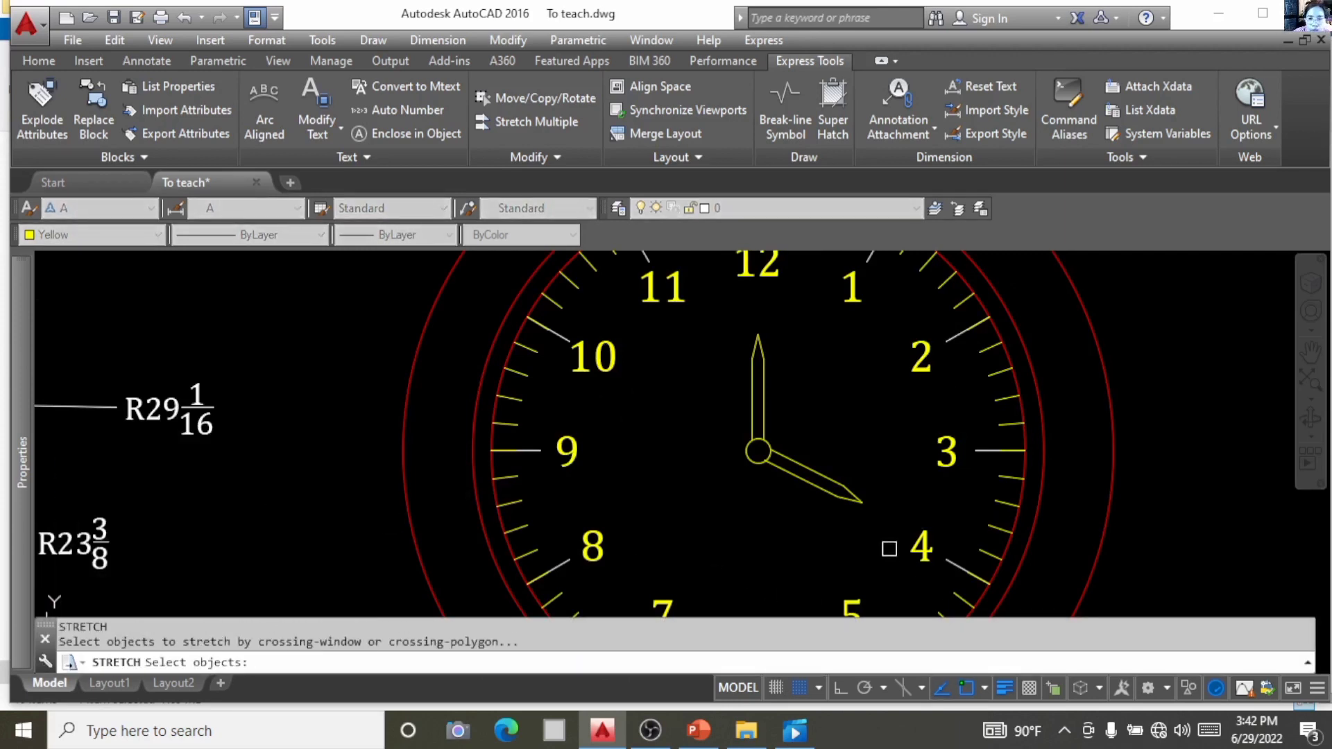
{"action": "scroll", "coordinate": [855, 540], "scroll_direction": "up", "scroll_amount": 4}
{"action": "scroll", "coordinate": [854, 534], "scroll_direction": "down", "scroll_amount": 1}
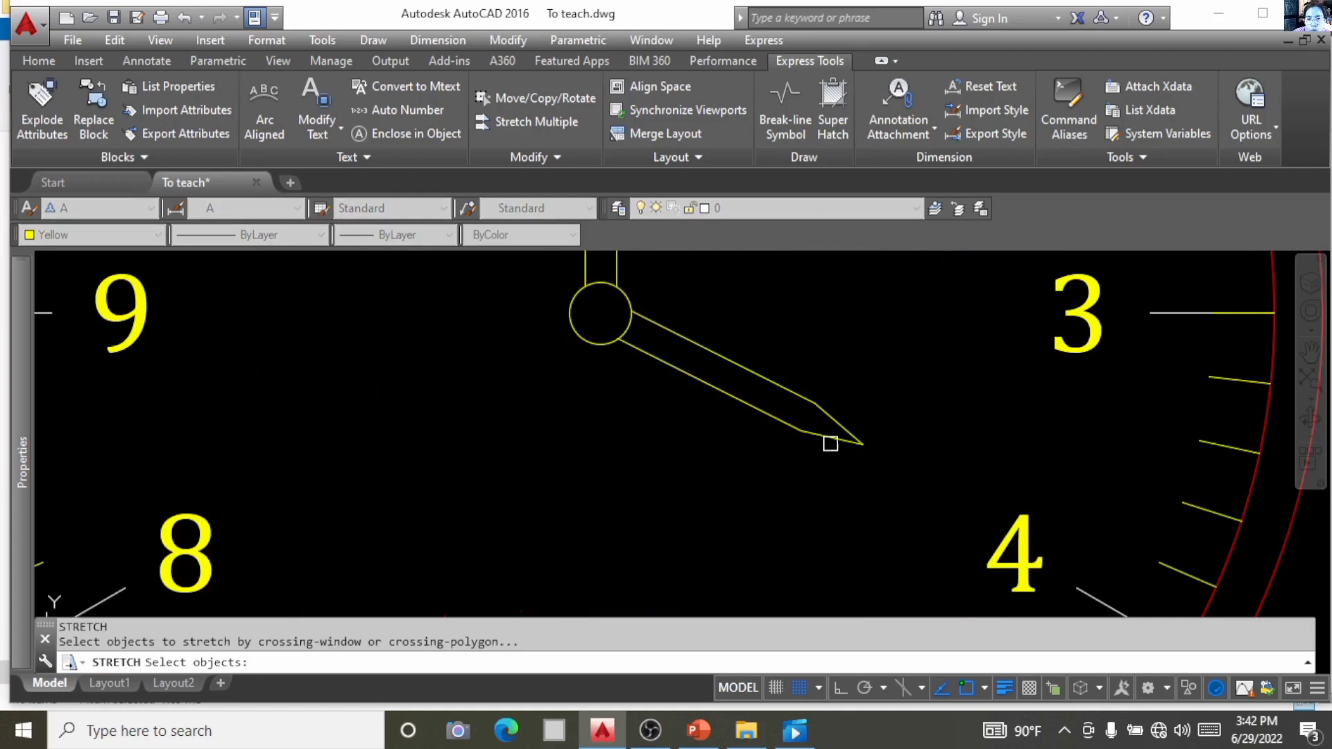